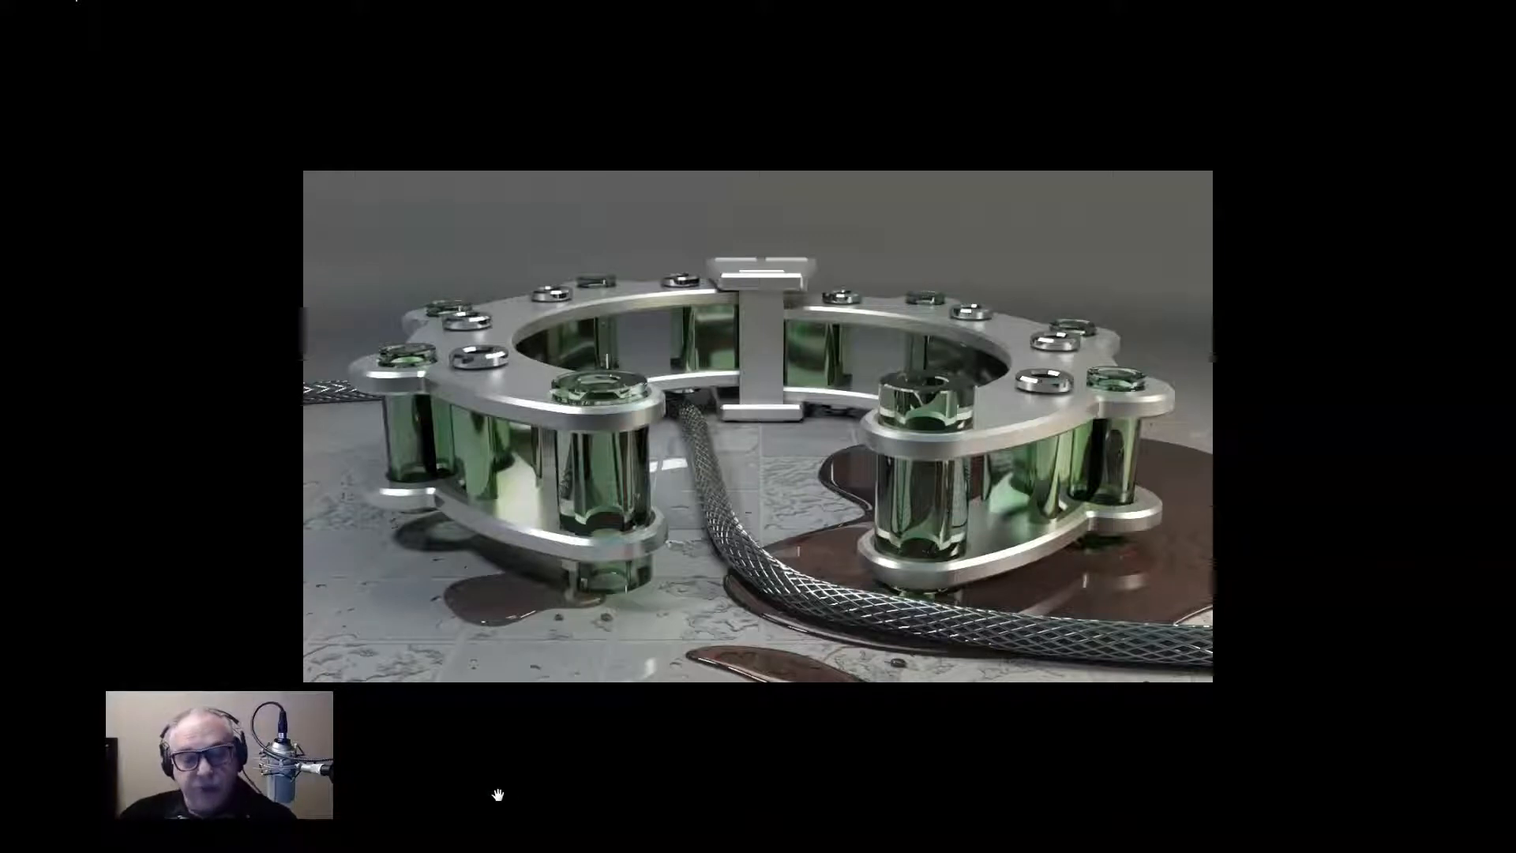
Switch to 3ds Max and show the empty area beside the existing liquid puddle in Top view
{"action": "key", "text": "alt+Tab"}
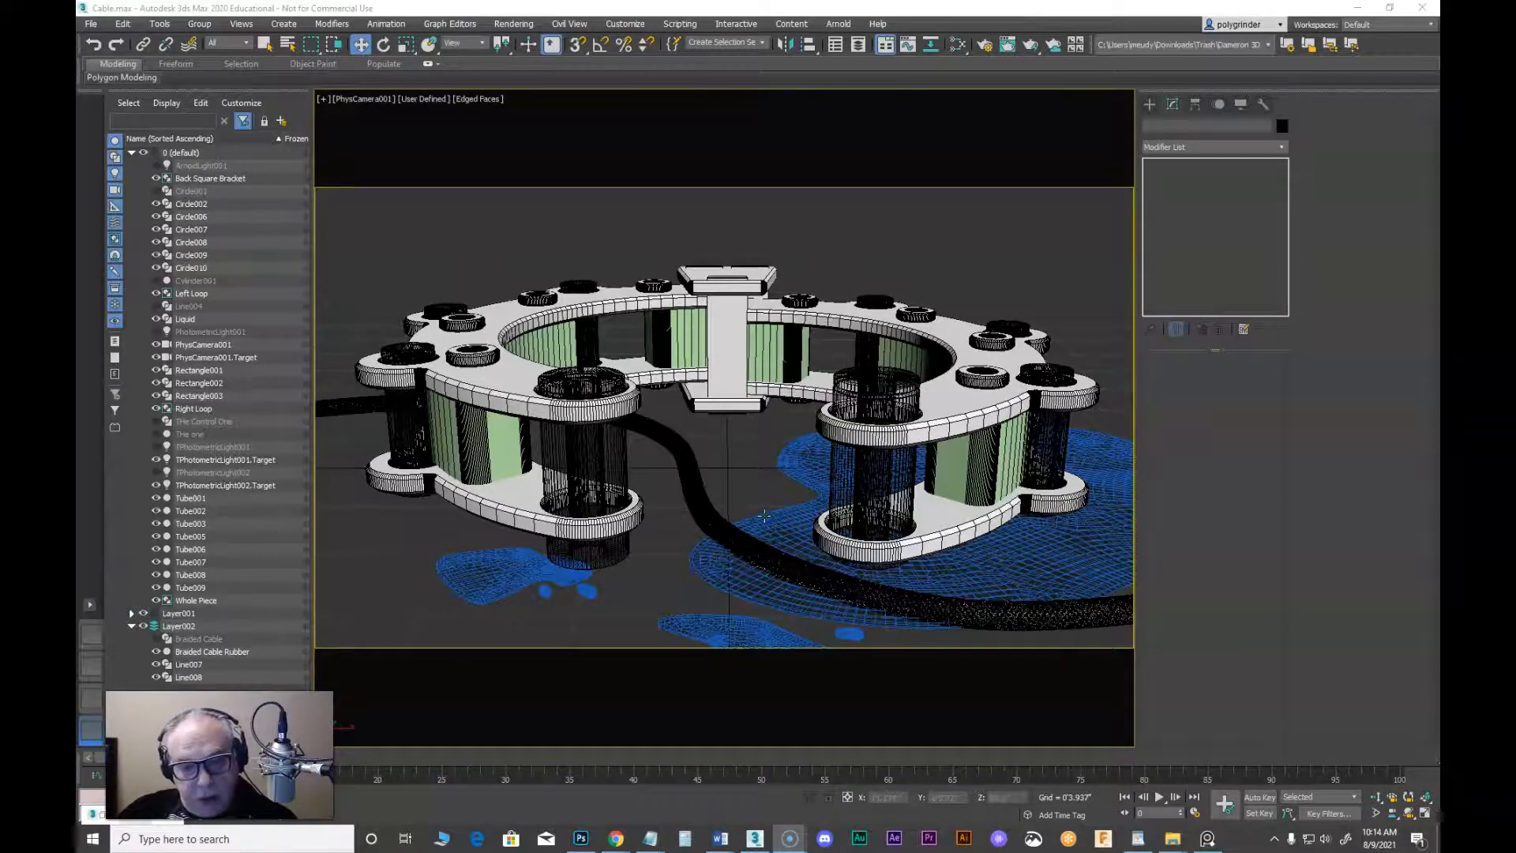
{"action": "left_click", "coordinate": [716, 554]}
{"action": "key", "text": "t"}
{"action": "middle_click_drag", "start_coordinate": [928, 501], "coordinate": [688, 537]}
{"action": "middle_click_drag", "start_coordinate": [880, 466], "coordinate": [790, 565]}
{"action": "scroll", "coordinate": [775, 507], "scroll_direction": "up", "scroll_amount": 4}
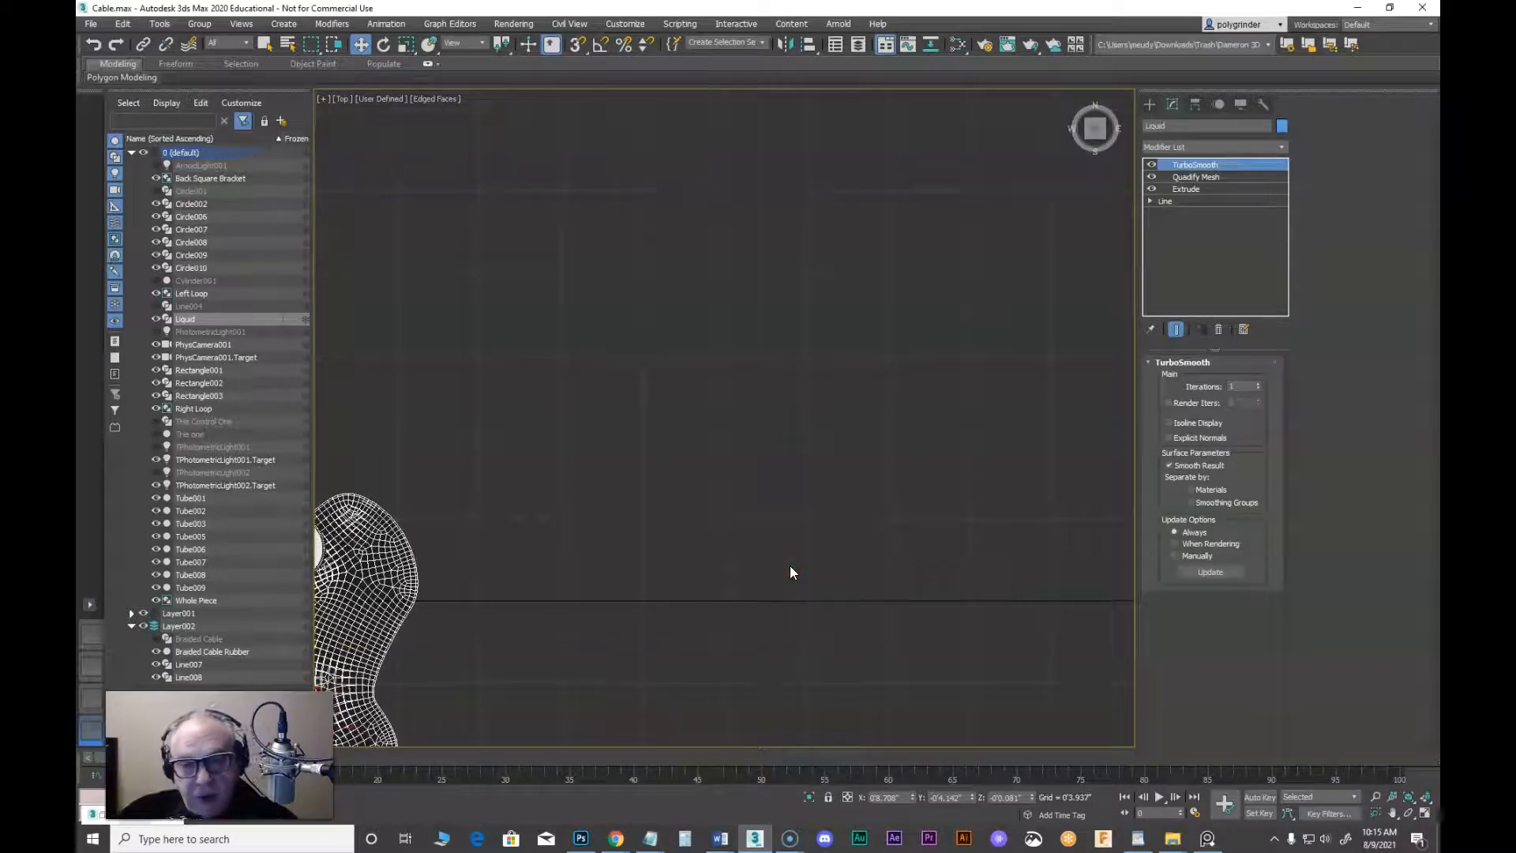
Draw an irregular puddle outline of 12 vertices with the Line spline tool beside the liquid and close the spline
{"action": "left_click", "coordinate": [1150, 103]}
{"action": "left_click", "coordinate": [1015, 227]}
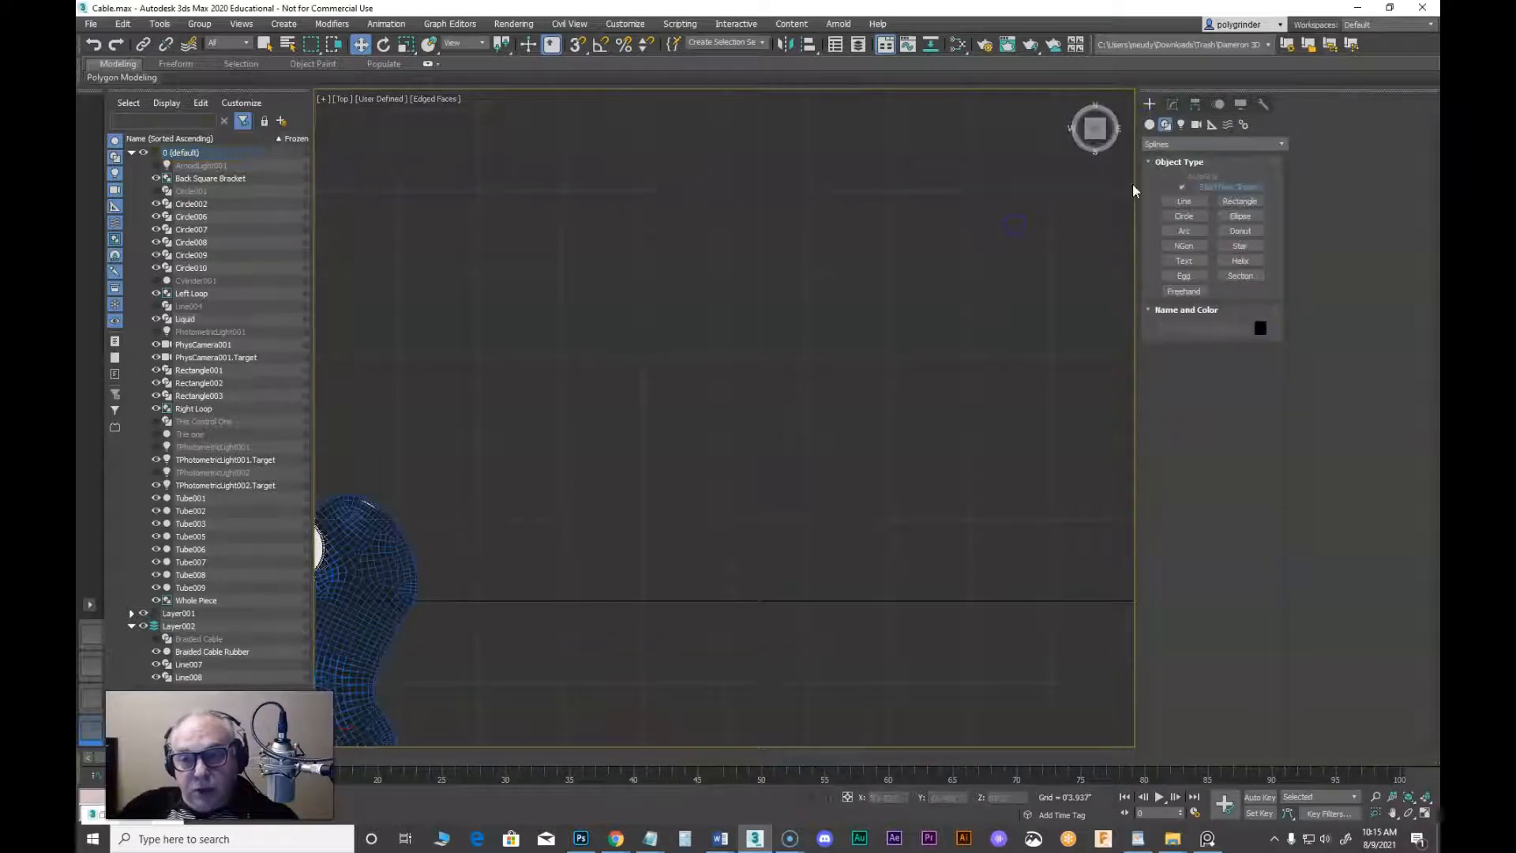
{"action": "left_click", "coordinate": [1184, 202]}
{"action": "left_click", "coordinate": [543, 452]}
{"action": "left_click", "coordinate": [649, 446]}
{"action": "left_click", "coordinate": [737, 343]}
{"action": "left_click", "coordinate": [897, 362]}
{"action": "left_click", "coordinate": [935, 465]}
{"action": "left_click", "coordinate": [1002, 505]}
{"action": "left_click", "coordinate": [1044, 597]}
{"action": "left_click", "coordinate": [882, 639]}
{"action": "left_click", "coordinate": [789, 568]}
{"action": "left_click", "coordinate": [689, 602]}
{"action": "left_click", "coordinate": [580, 617]}
{"action": "left_click", "coordinate": [534, 541]}
{"action": "left_click", "coordinate": [544, 453]}
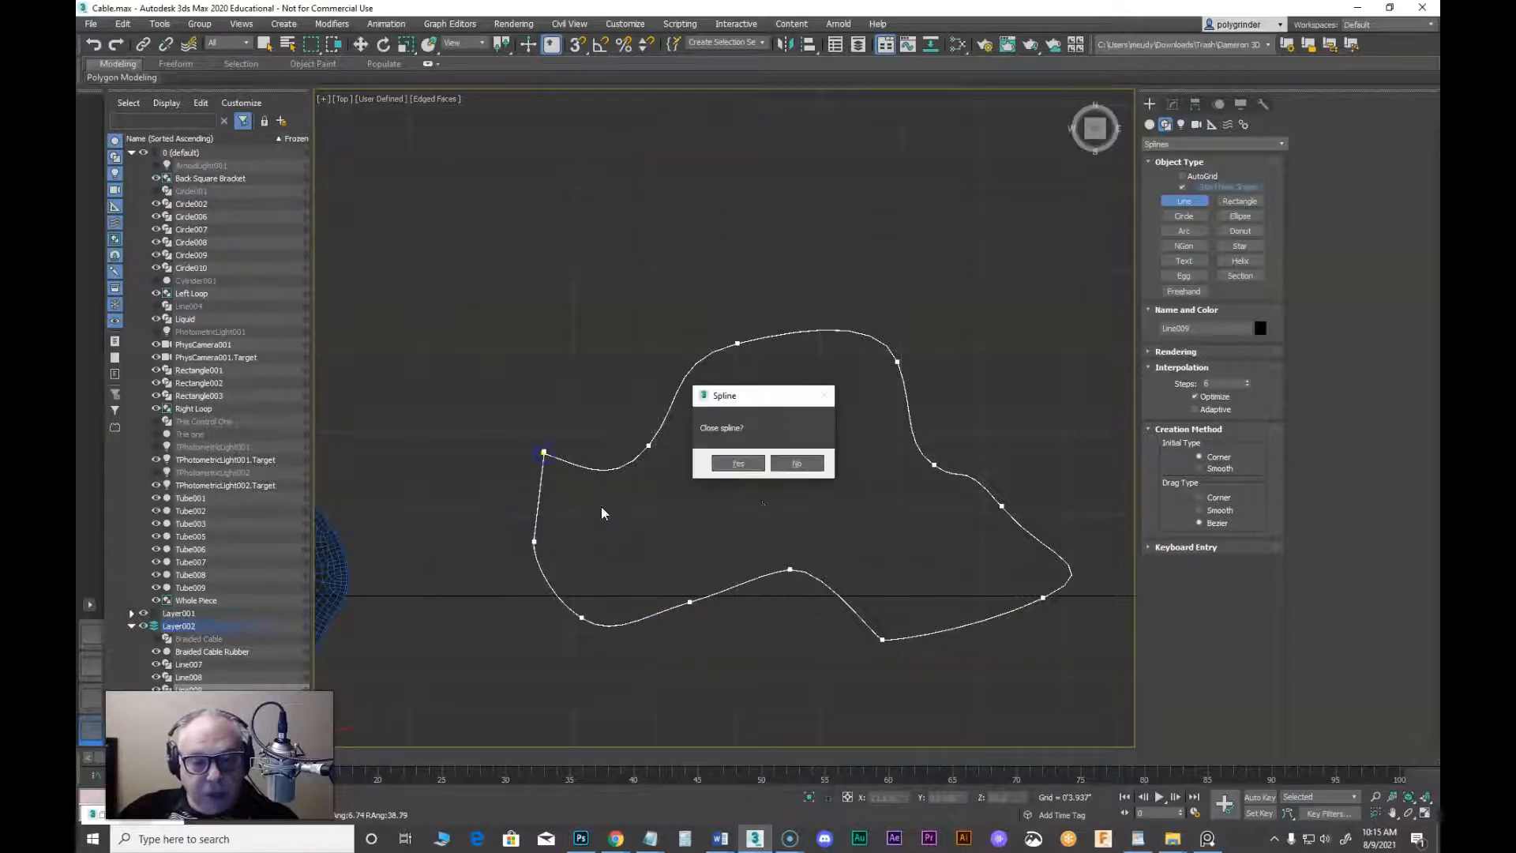
{"action": "left_click", "coordinate": [755, 468]}
{"action": "middle_click_drag", "start_coordinate": [741, 513], "coordinate": [782, 500]}
{"action": "key", "text": "w"}
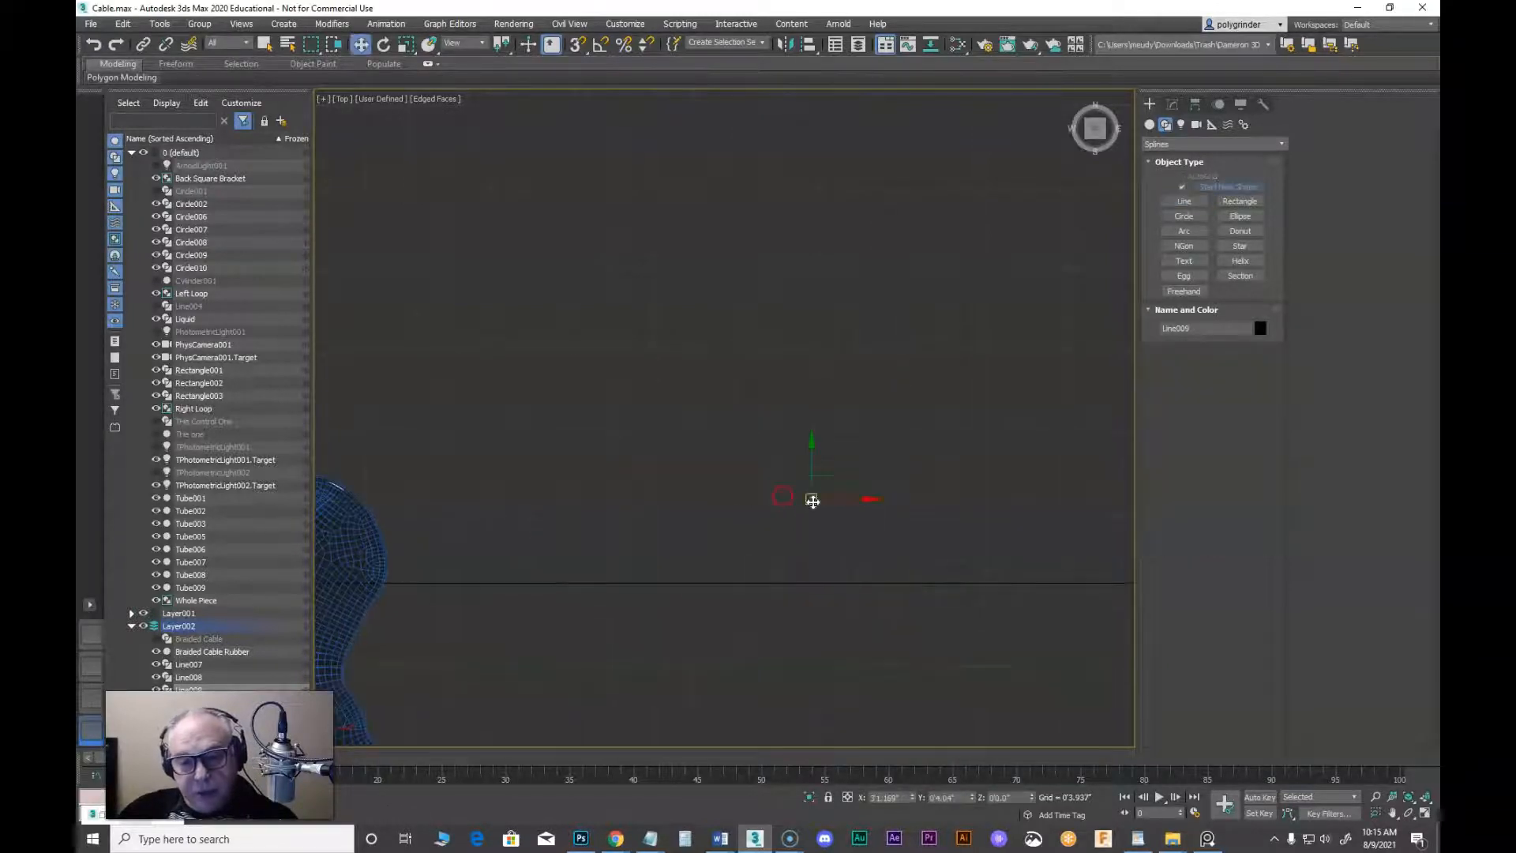
Select all 12 vertices of the new puddle outline and convert them to Smooth vertices
{"action": "scroll", "coordinate": [875, 509], "scroll_direction": "down", "scroll_amount": 2}
{"action": "middle_click_drag", "start_coordinate": [875, 509], "coordinate": [834, 515]}
{"action": "left_click", "coordinate": [1173, 104]}
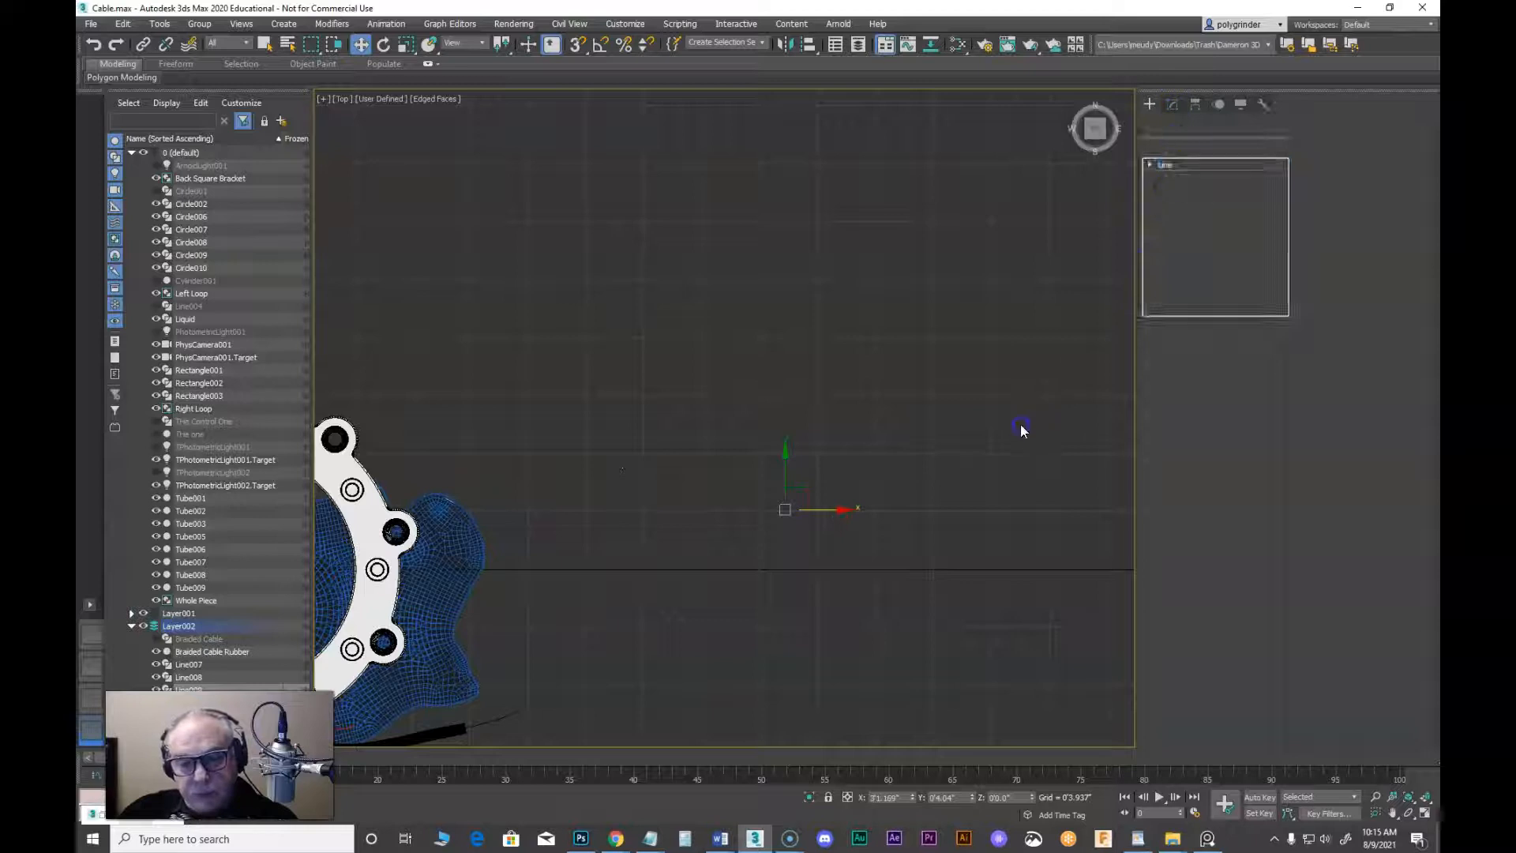
{"action": "middle_click_drag", "start_coordinate": [912, 470], "coordinate": [926, 486]}
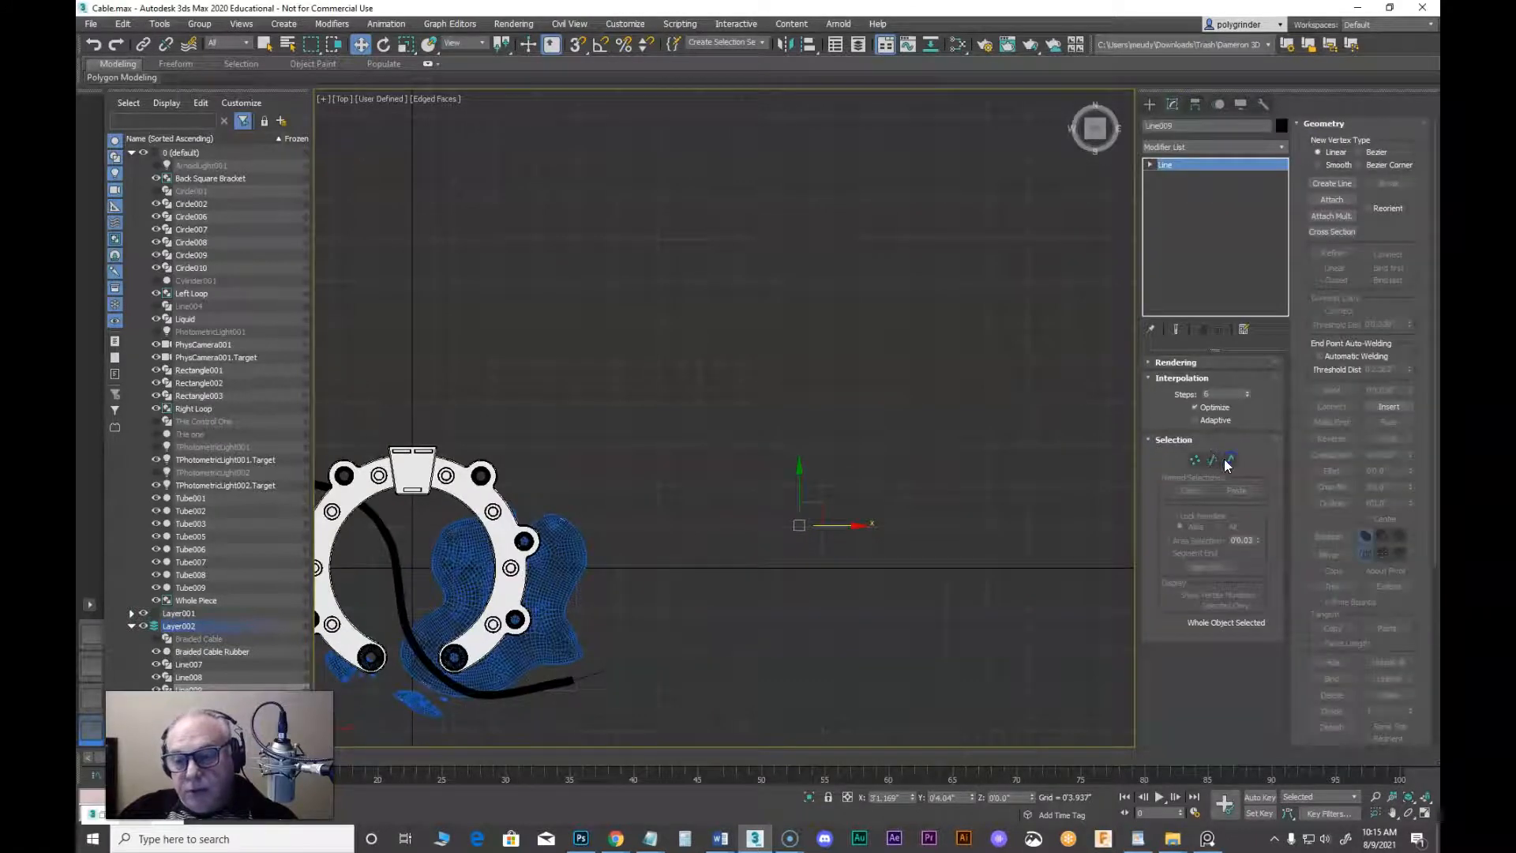
{"action": "left_click_drag", "start_coordinate": [584, 381], "coordinate": [983, 636]}
{"action": "scroll", "coordinate": [808, 535], "scroll_direction": "up", "scroll_amount": 7}
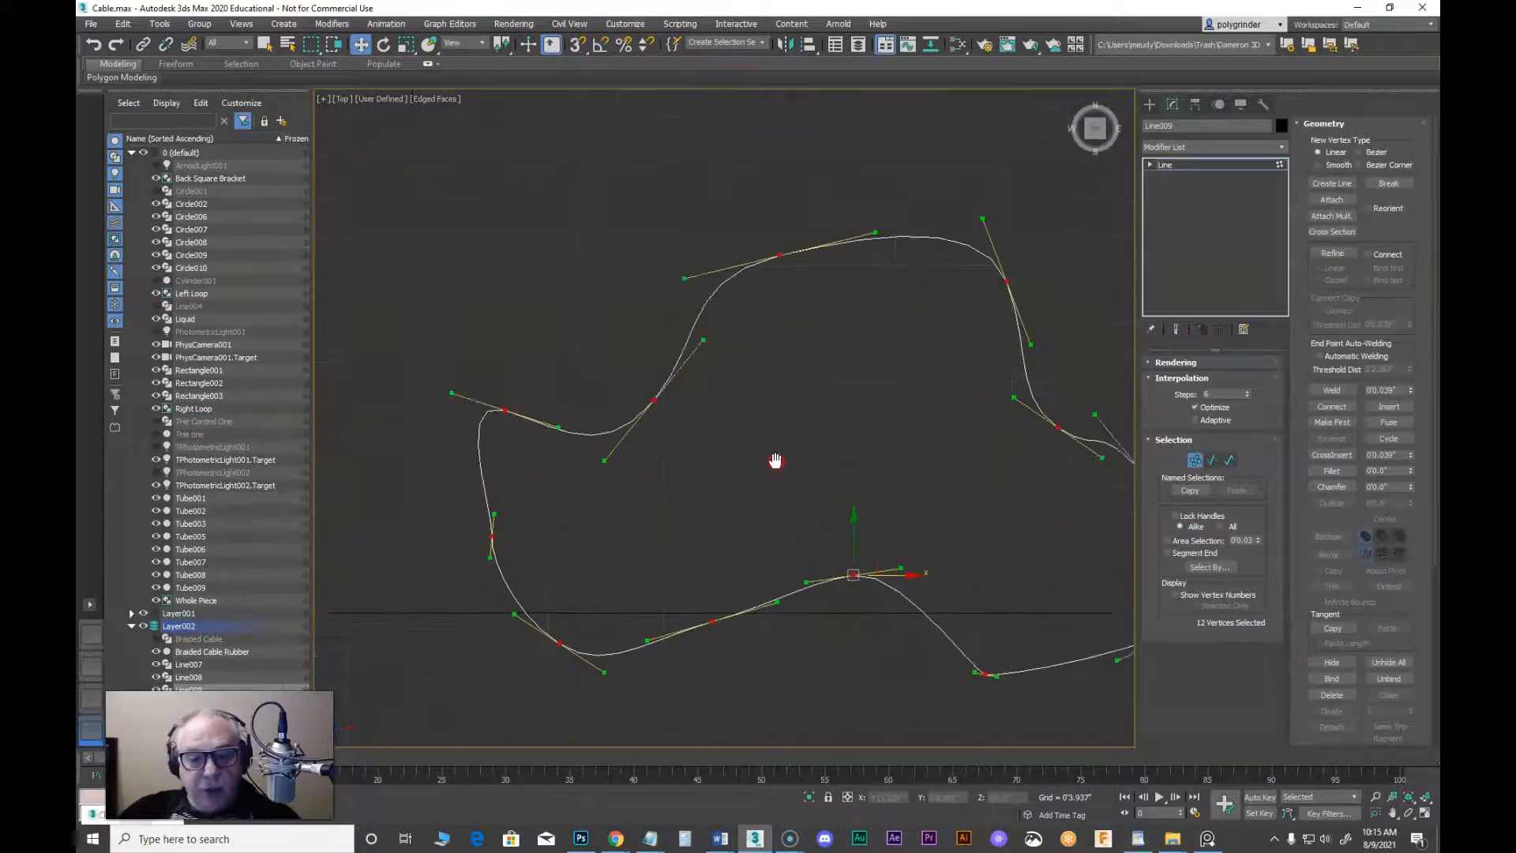
{"action": "right_click", "coordinate": [743, 411]}
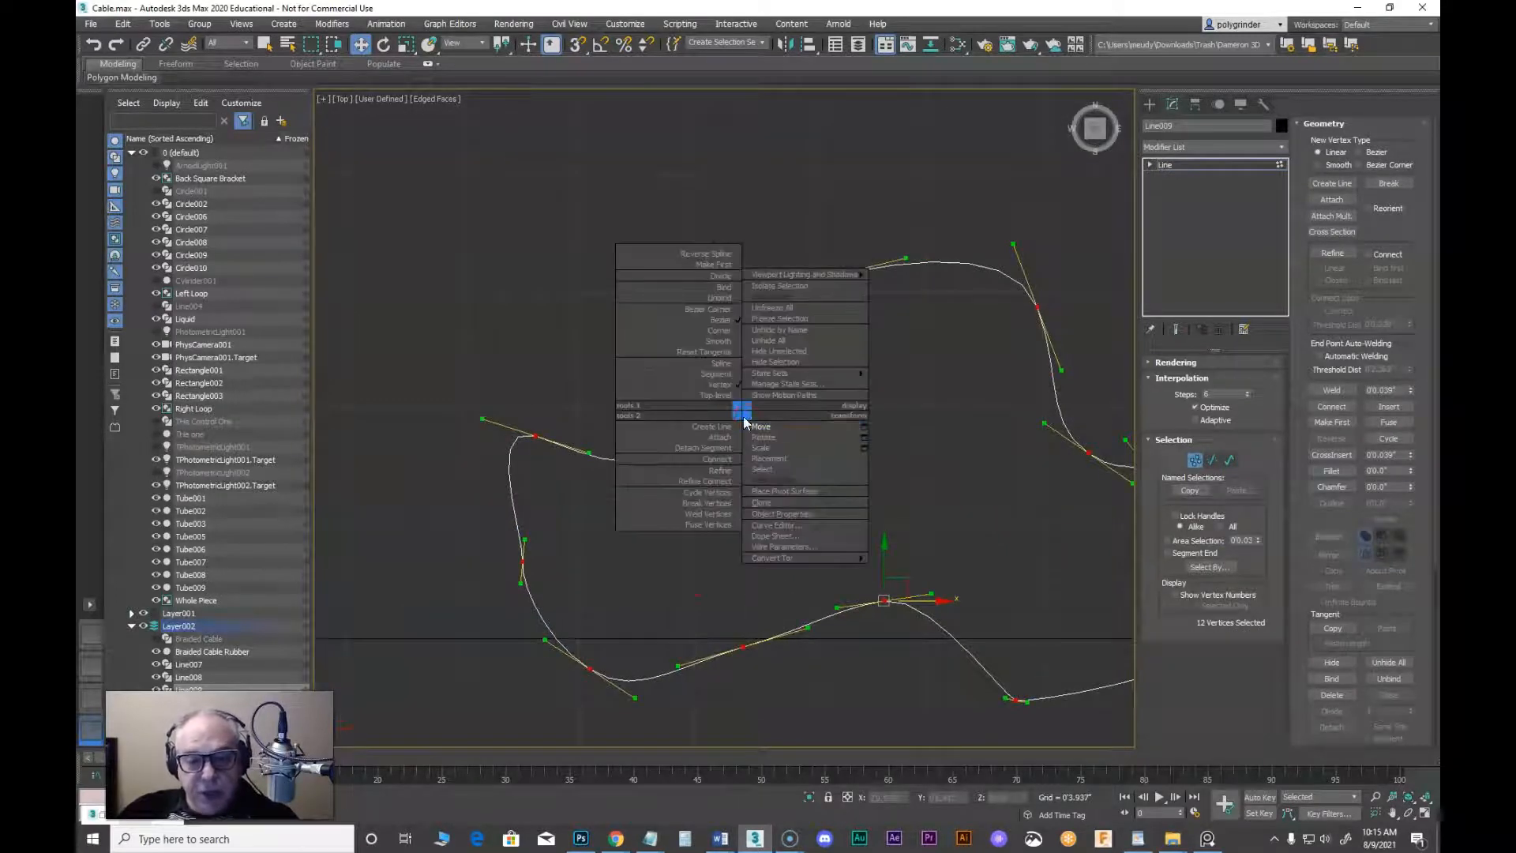
{"action": "left_click", "coordinate": [720, 342]}
Nudge the outline's second vertex slightly outward to soften the concave curve, and leave vertex editing
{"action": "left_click_drag", "start_coordinate": [685, 426], "coordinate": [722, 398]}
{"action": "left_click", "coordinate": [771, 425]}
{"action": "middle_click_drag", "start_coordinate": [898, 483], "coordinate": [727, 461]}
{"action": "middle_click_drag", "start_coordinate": [824, 517], "coordinate": [871, 498]}
{"action": "left_click", "coordinate": [800, 511]}
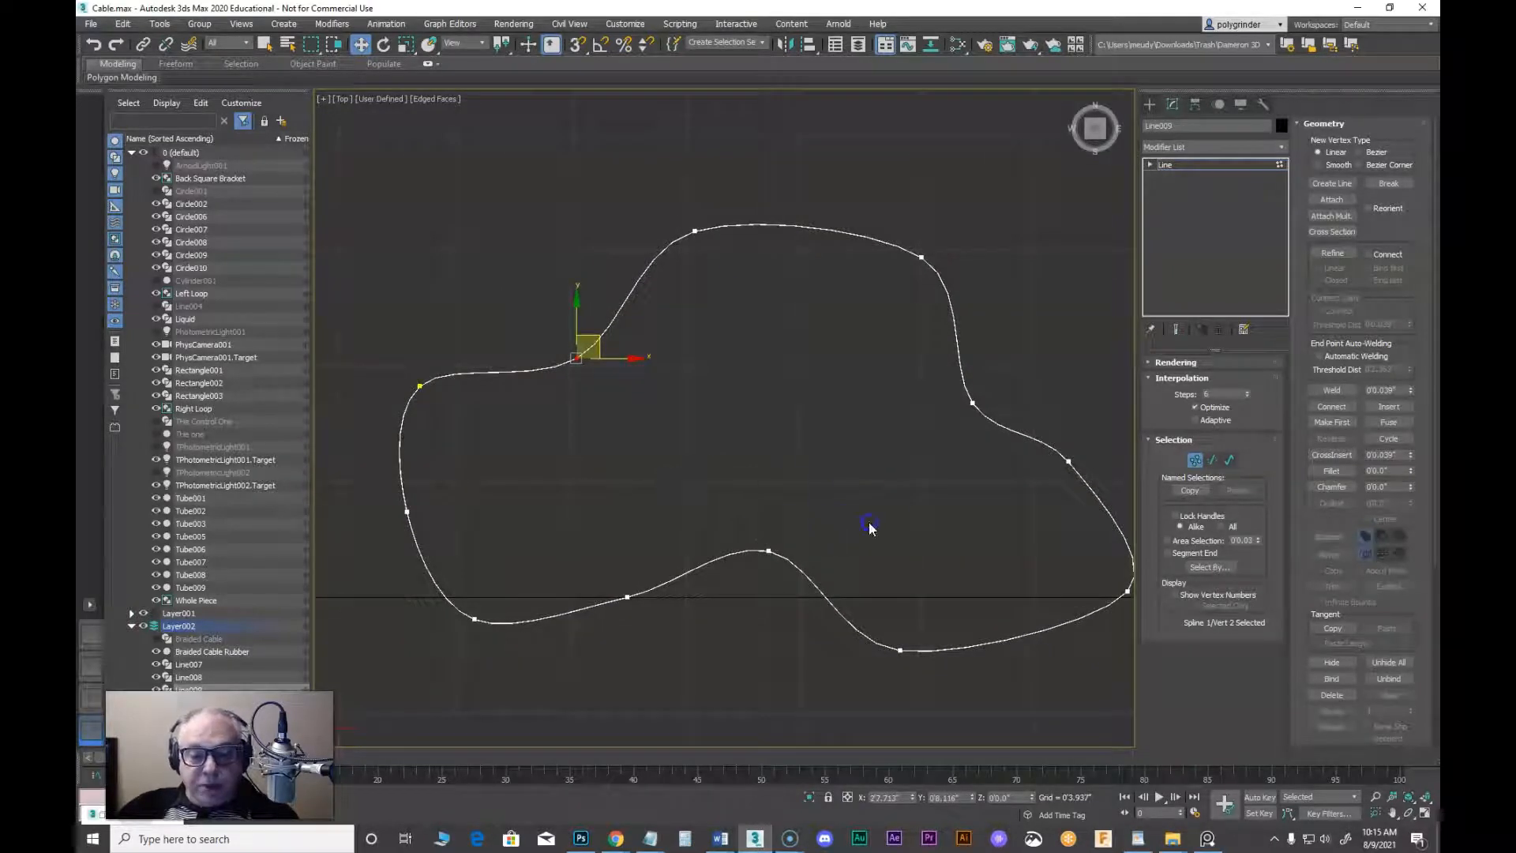
{"action": "left_click", "coordinate": [1195, 460]}
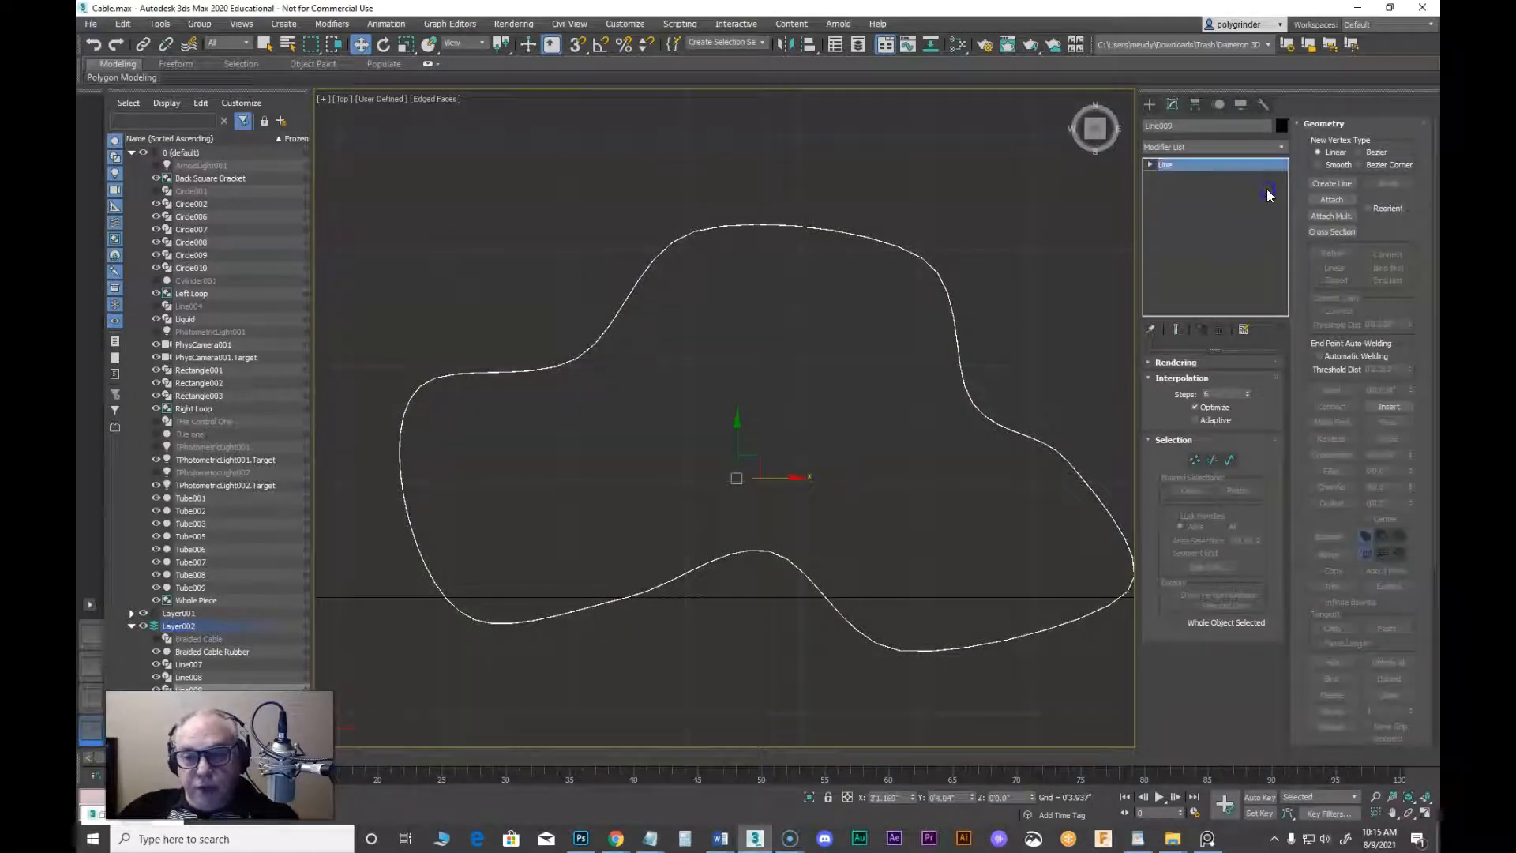
Apply an Extrude modifier with an amount of 0'0.197" to the puddle outline
{"action": "left_click", "coordinate": [1282, 150]}
{"action": "left_click_drag", "start_coordinate": [1284, 177], "coordinate": [1277, 315]}
{"action": "left_click", "coordinate": [1177, 430]}
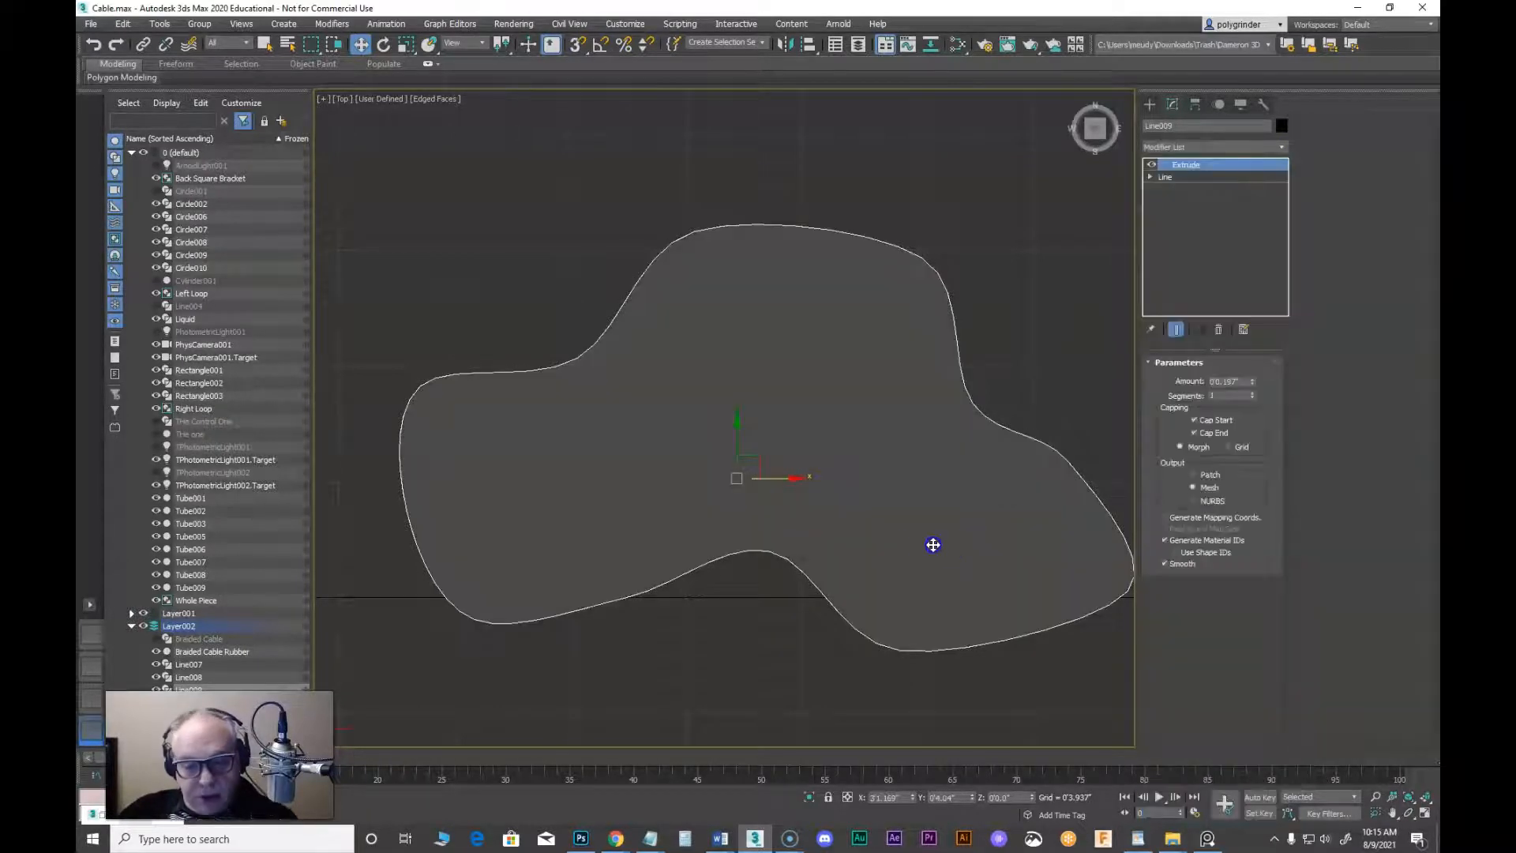
{"action": "mouse_move", "coordinate": [927, 530]}
{"action": "middle_mouse_down", "text": "alt"}
{"action": "mouse_move", "coordinate": [887, 544]}
{"action": "mouse_move", "coordinate": [901, 458]}
{"action": "middle_mouse_up", "text": "alt"}
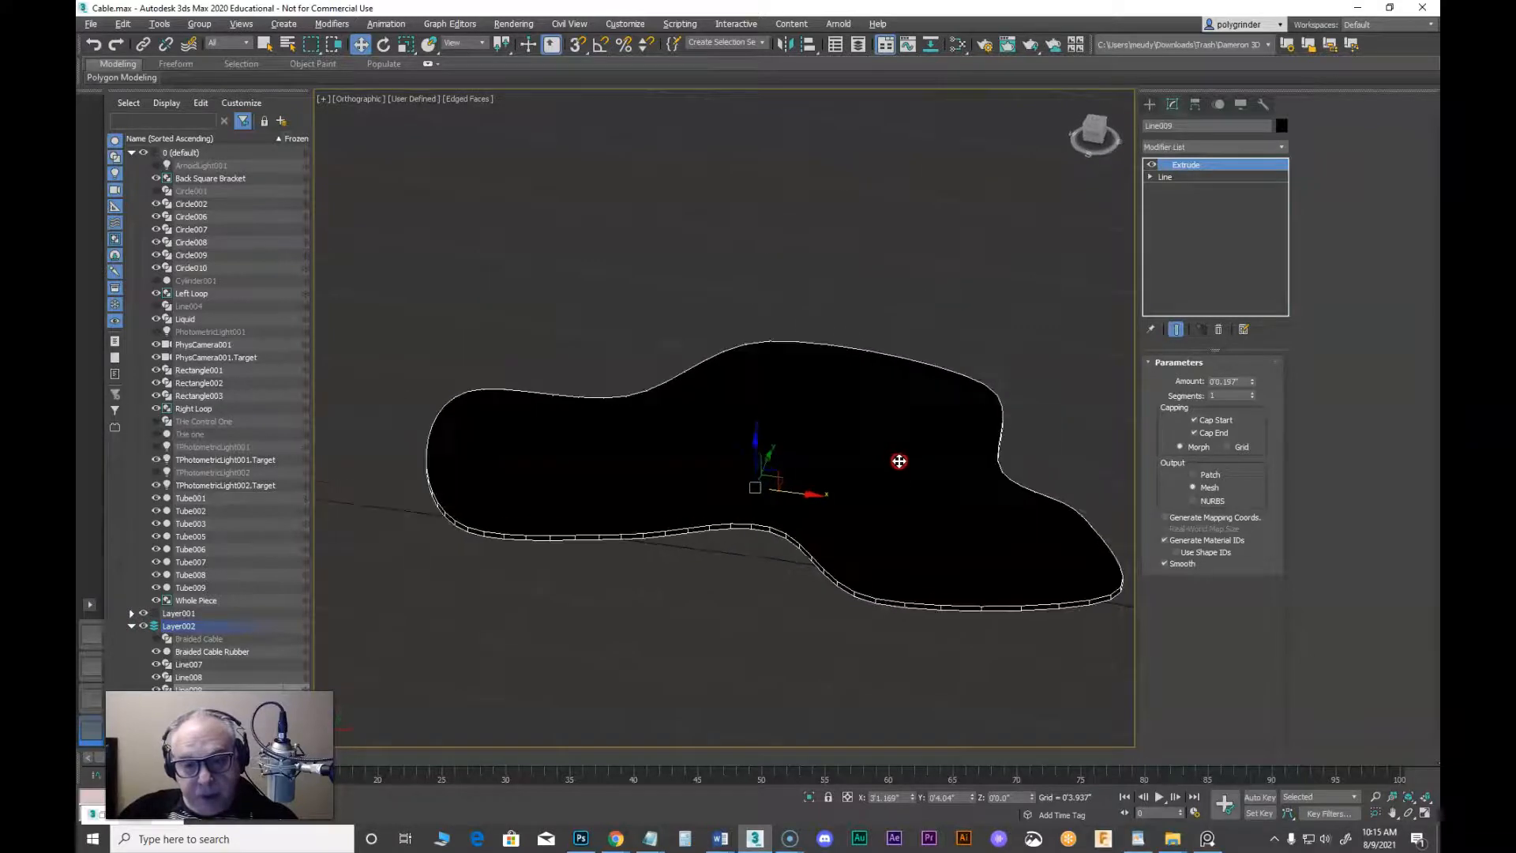
Assign the existing Cable Rubber physical material to the extruded puddle and minimize the Slate Material Editor
{"action": "left_click", "coordinate": [958, 44]}
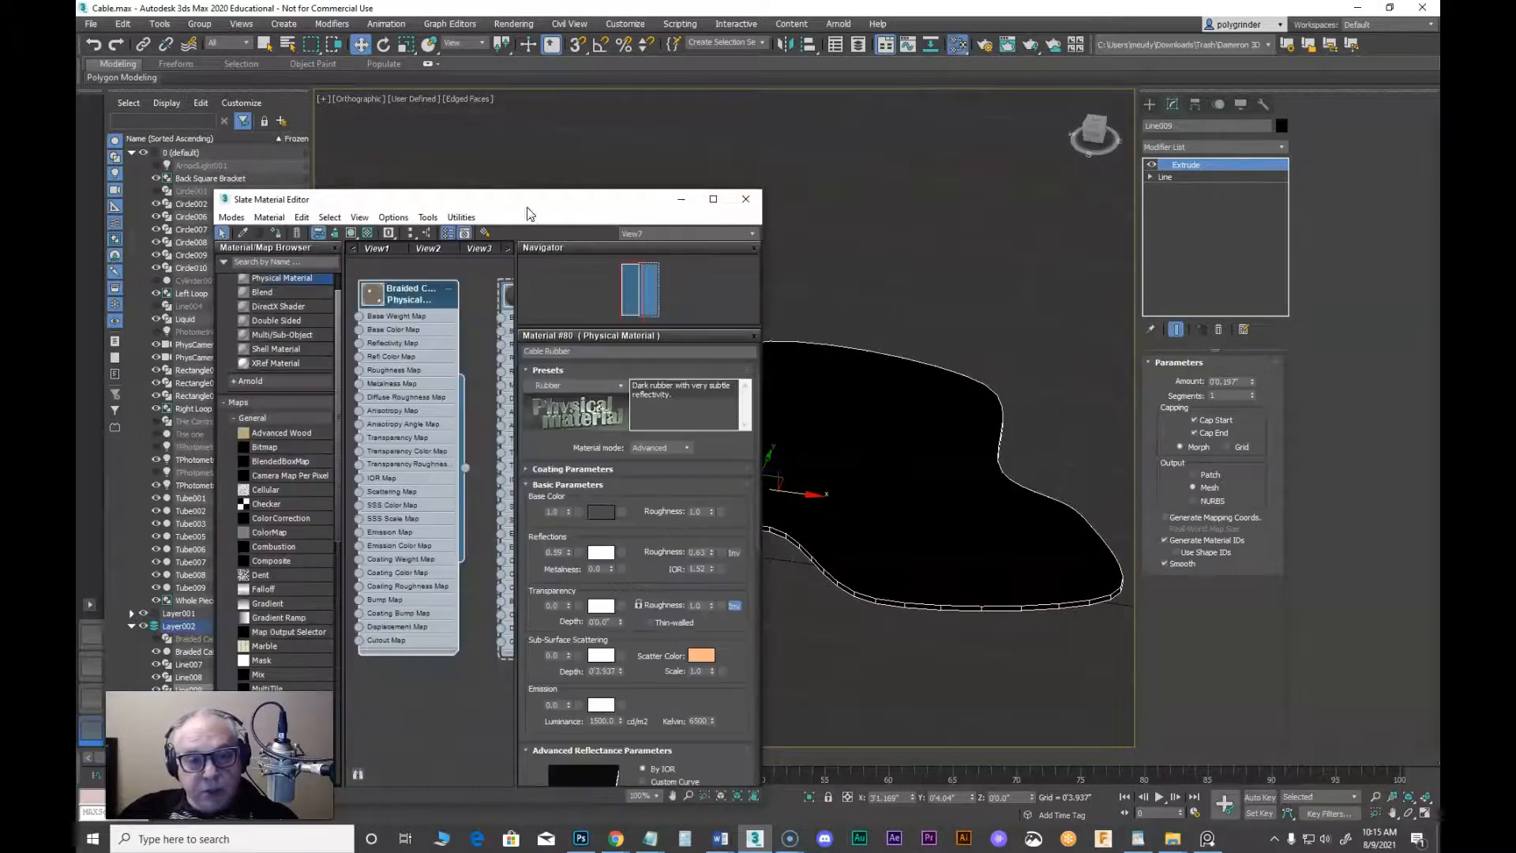
{"action": "left_click", "coordinate": [480, 248]}
{"action": "right_click", "coordinate": [472, 336]}
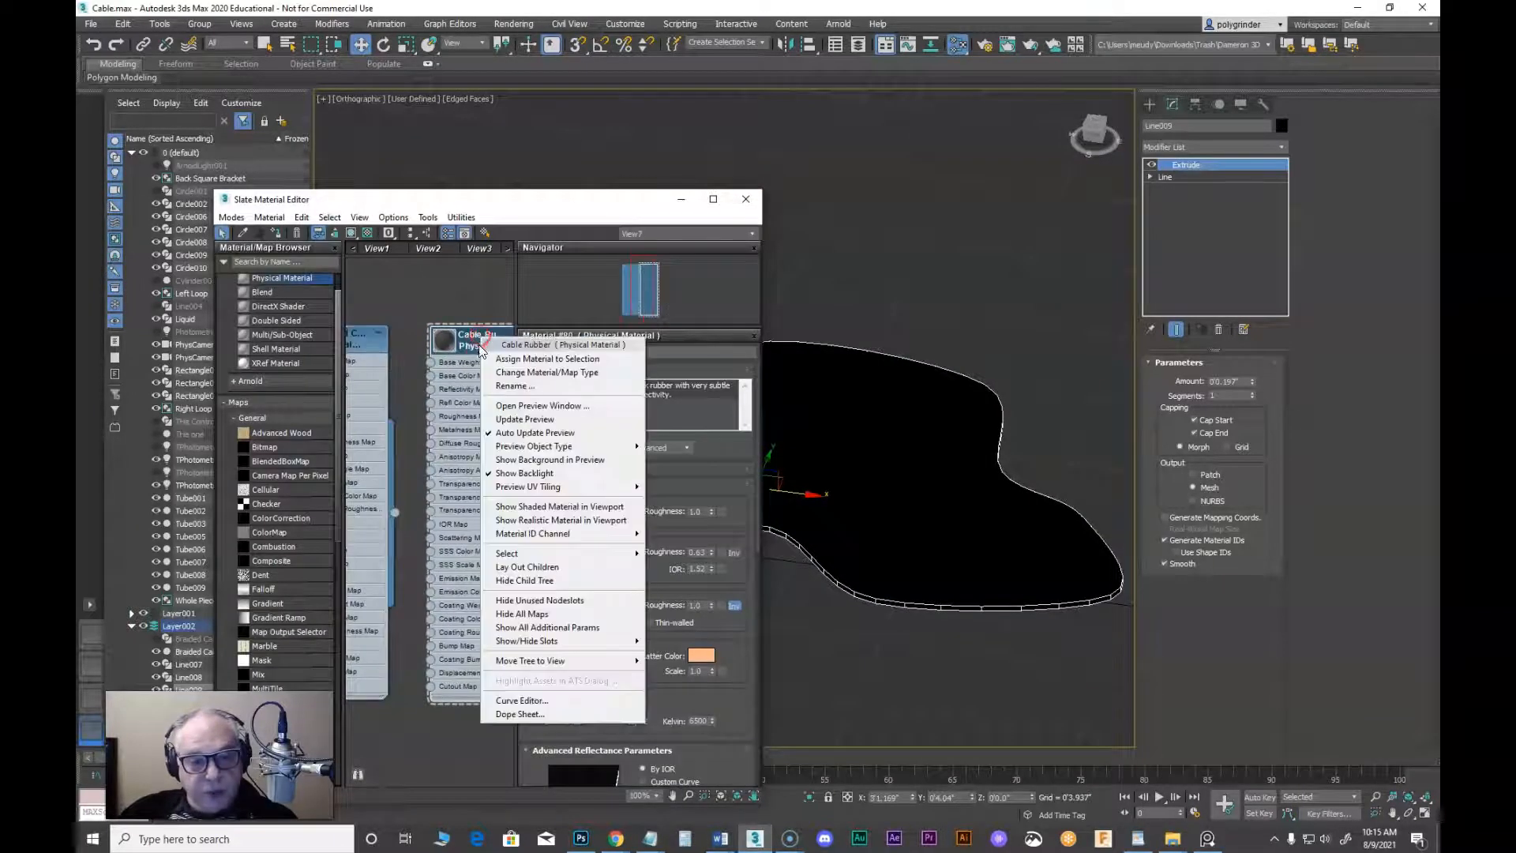
{"action": "left_click", "coordinate": [501, 359]}
{"action": "left_click", "coordinate": [680, 201]}
Reset the puddle's extrusion amount and set it to 0'0.197"
{"action": "scroll", "coordinate": [829, 444], "scroll_direction": "up", "scroll_amount": 3}
{"action": "middle_click_drag", "start_coordinate": [829, 443], "coordinate": [801, 473]}
{"action": "scroll", "coordinate": [798, 416], "scroll_direction": "down", "scroll_amount": 2}
{"action": "scroll", "coordinate": [792, 413], "scroll_direction": "up", "scroll_amount": 2}
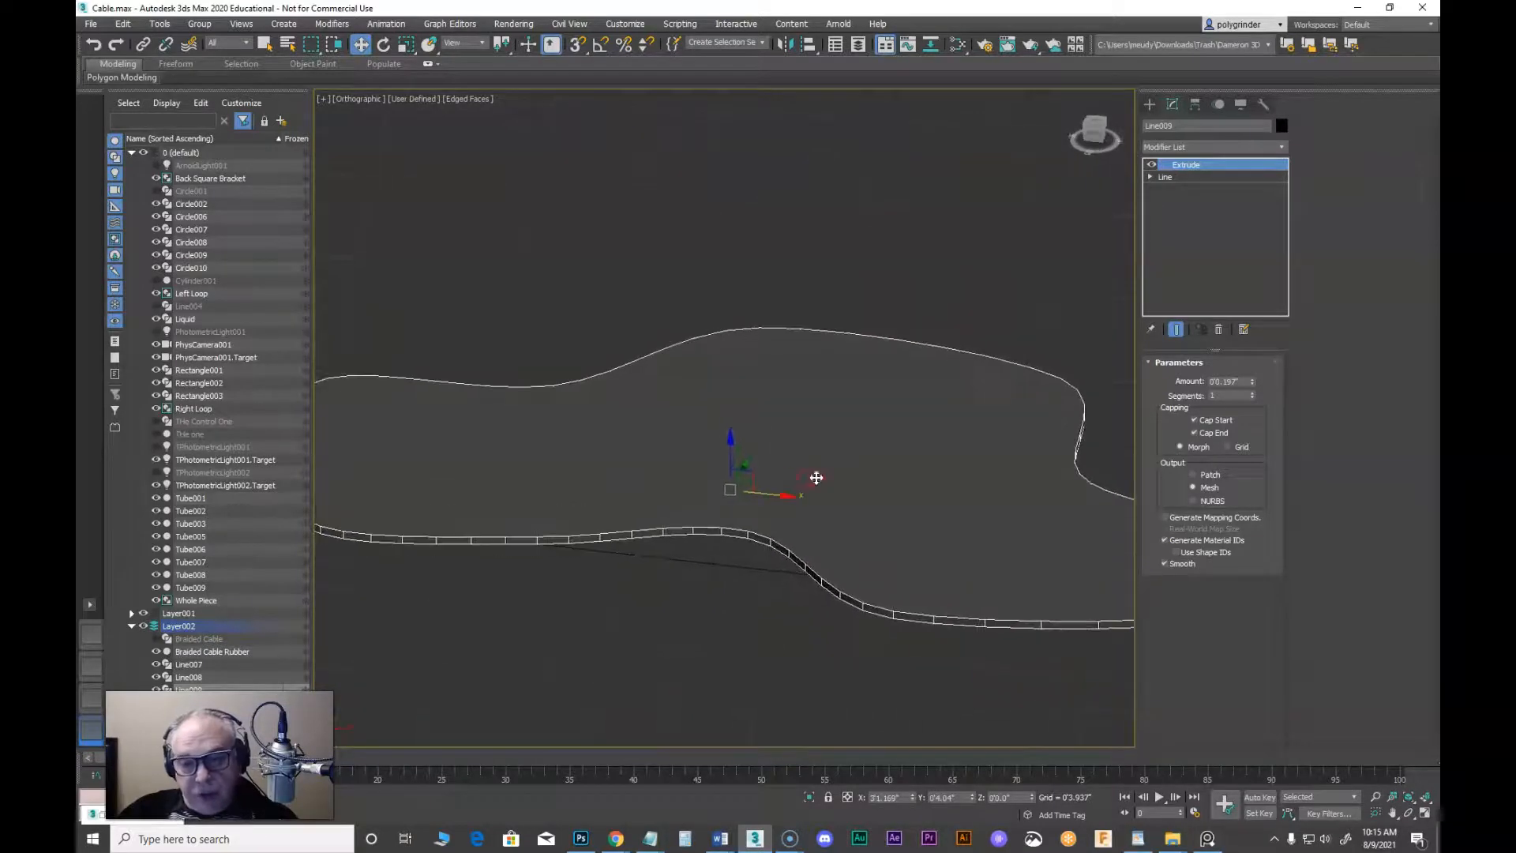
{"action": "right_click", "coordinate": [1253, 383]}
{"action": "left_click_drag", "start_coordinate": [1253, 386], "coordinate": [1256, 390]}
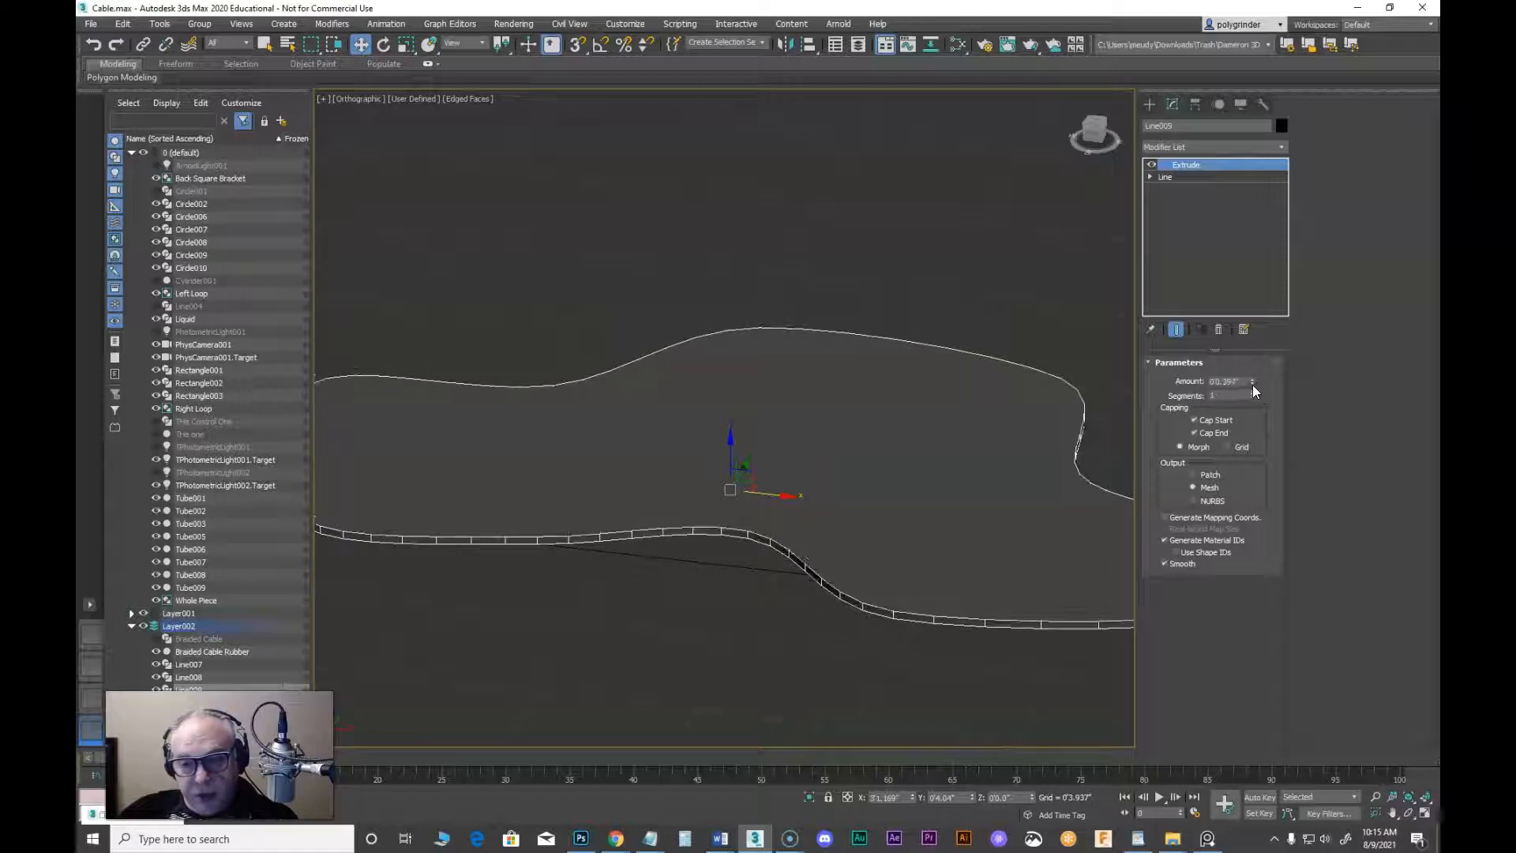
Add a Quadify Mesh modifier on top of the puddle's Extrude modifier
{"action": "middle_click_drag", "start_coordinate": [966, 422], "coordinate": [956, 415]}
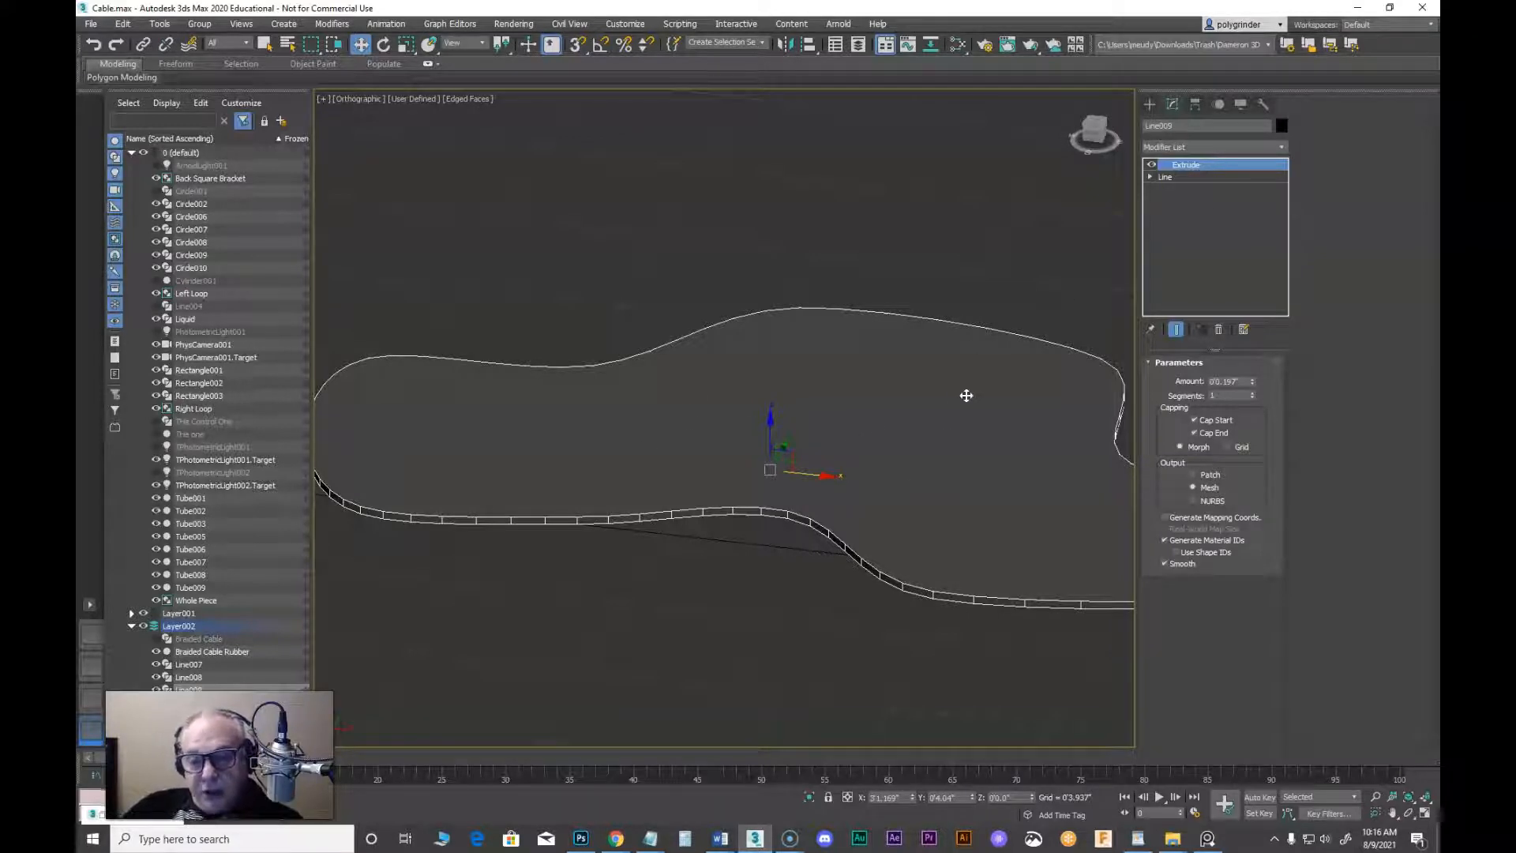
{"action": "middle_click_drag", "start_coordinate": [905, 443], "coordinate": [917, 429]}
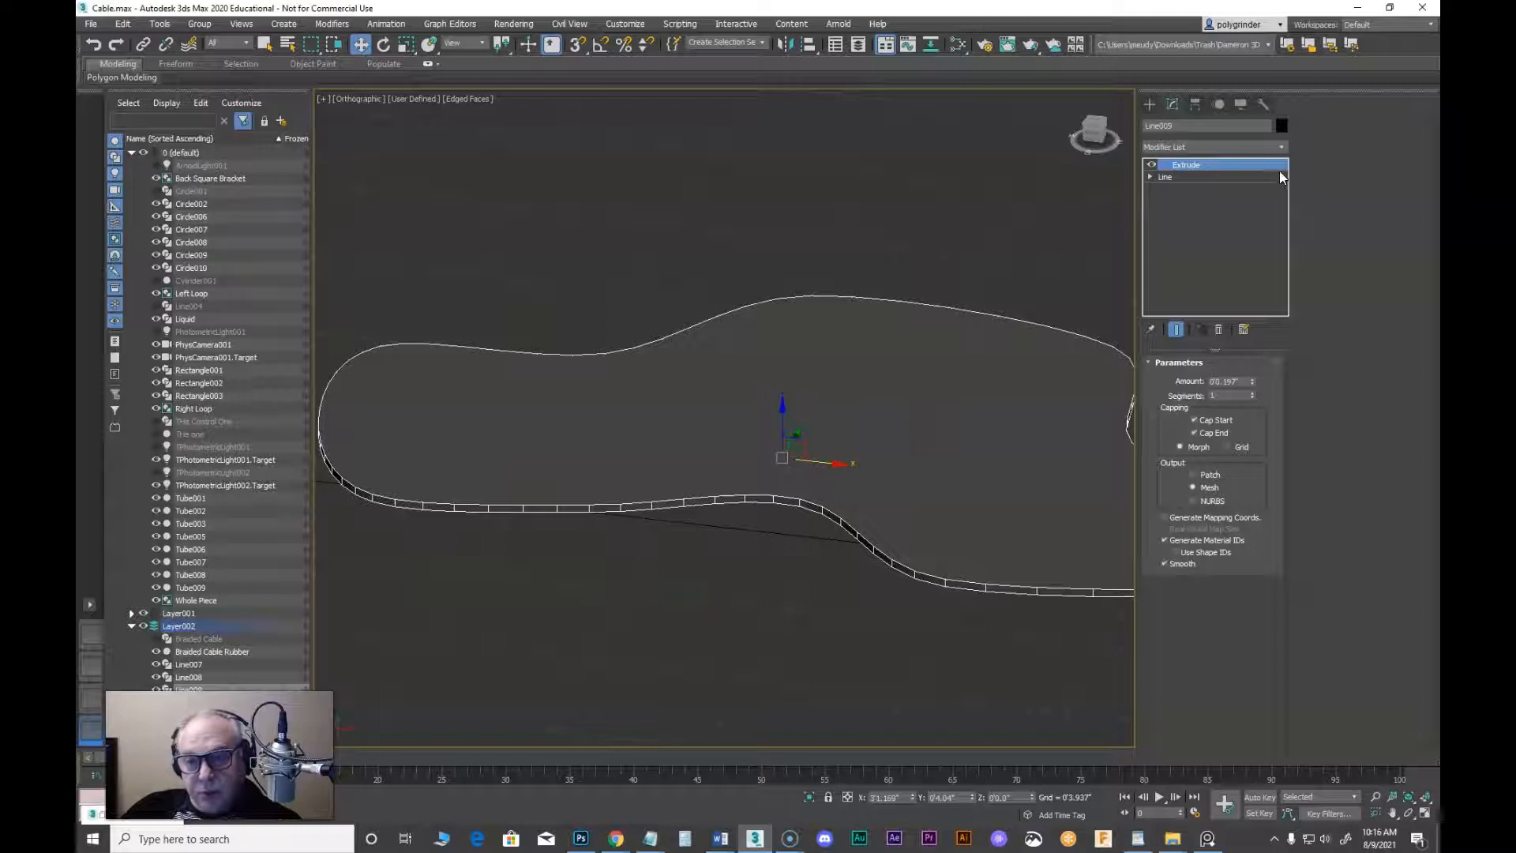
{"action": "left_click", "coordinate": [1282, 148]}
{"action": "left_click_drag", "start_coordinate": [1283, 207], "coordinate": [1273, 501]}
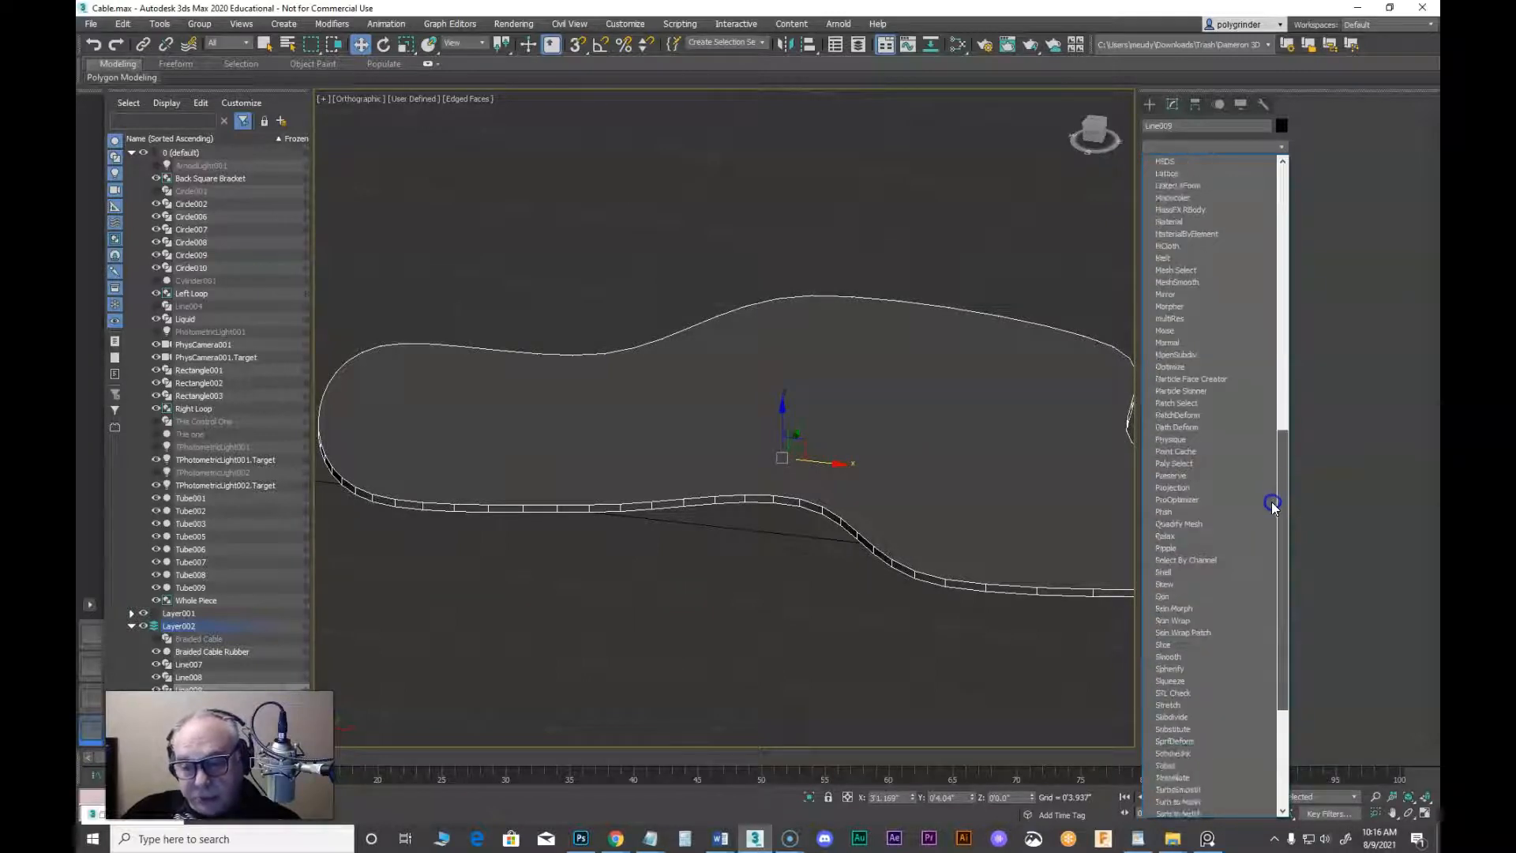
{"action": "left_click", "coordinate": [1206, 524]}
{"action": "middle_click_drag", "start_coordinate": [918, 488], "coordinate": [866, 470]}
{"action": "scroll", "coordinate": [866, 471], "scroll_direction": "down", "scroll_amount": 4}
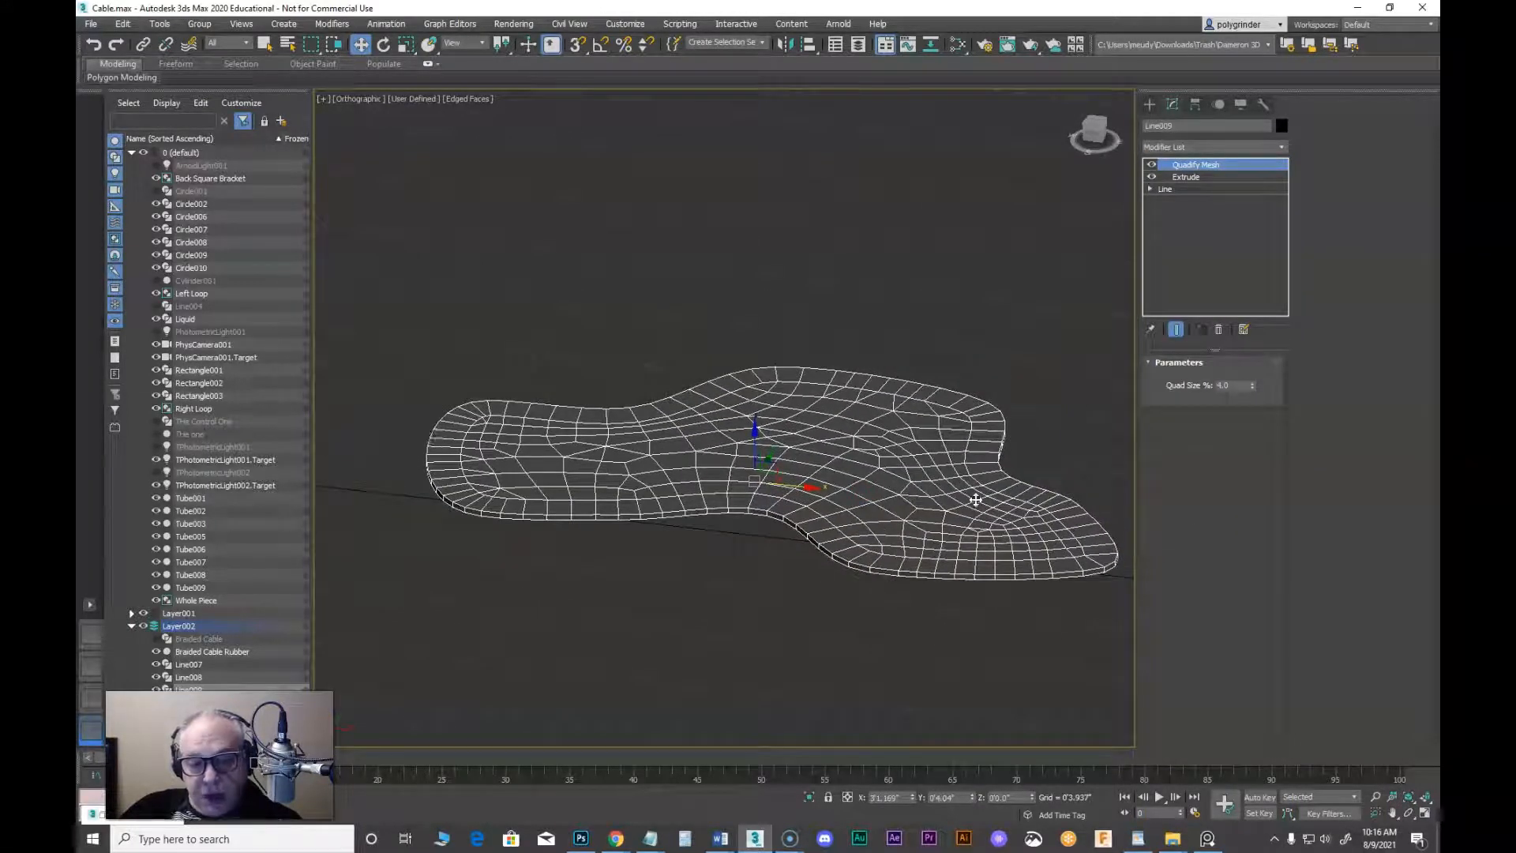
{"action": "scroll", "coordinate": [888, 499], "scroll_direction": "up", "scroll_amount": 5}
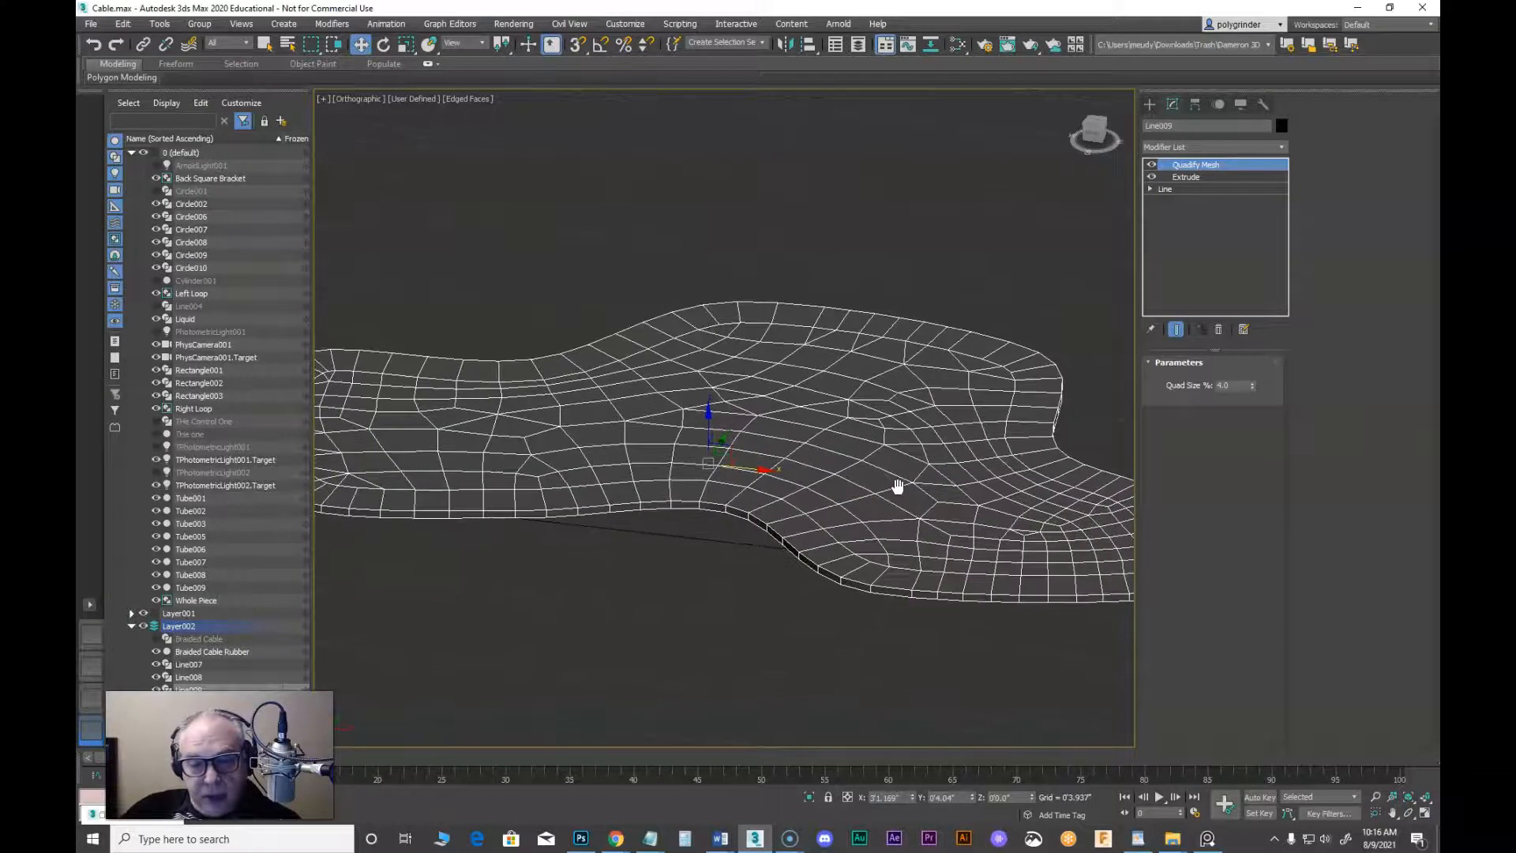
{"action": "middle_click_drag", "start_coordinate": [857, 477], "coordinate": [872, 479]}
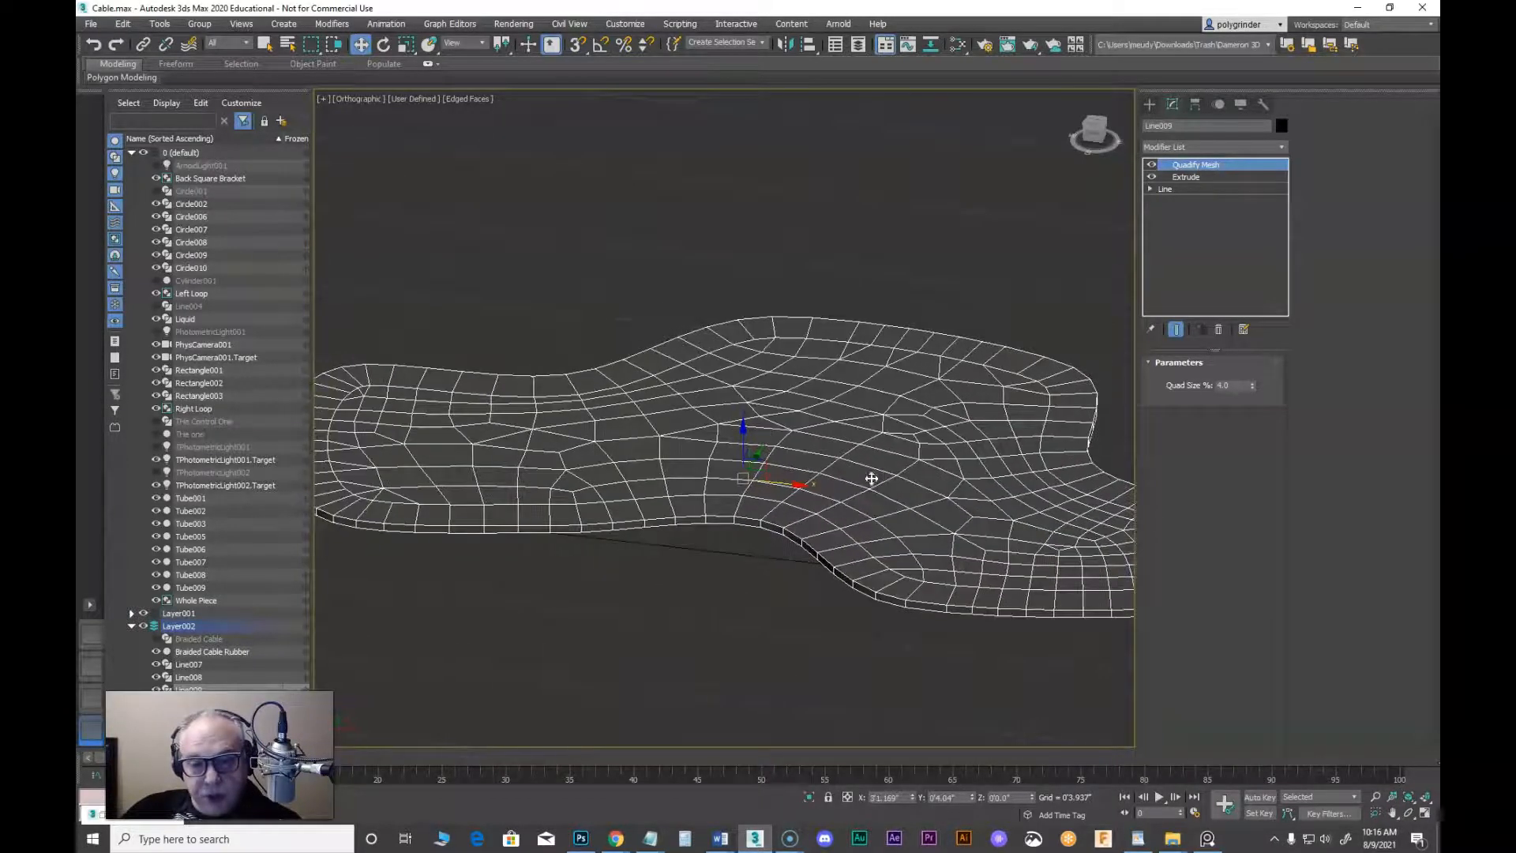
Add a MeshSmooth modifier above Quadify Mesh and check the puddle's rounded rim with edged faces off
{"action": "left_click", "coordinate": [1283, 148]}
{"action": "left_click_drag", "start_coordinate": [1285, 182], "coordinate": [1295, 371]}
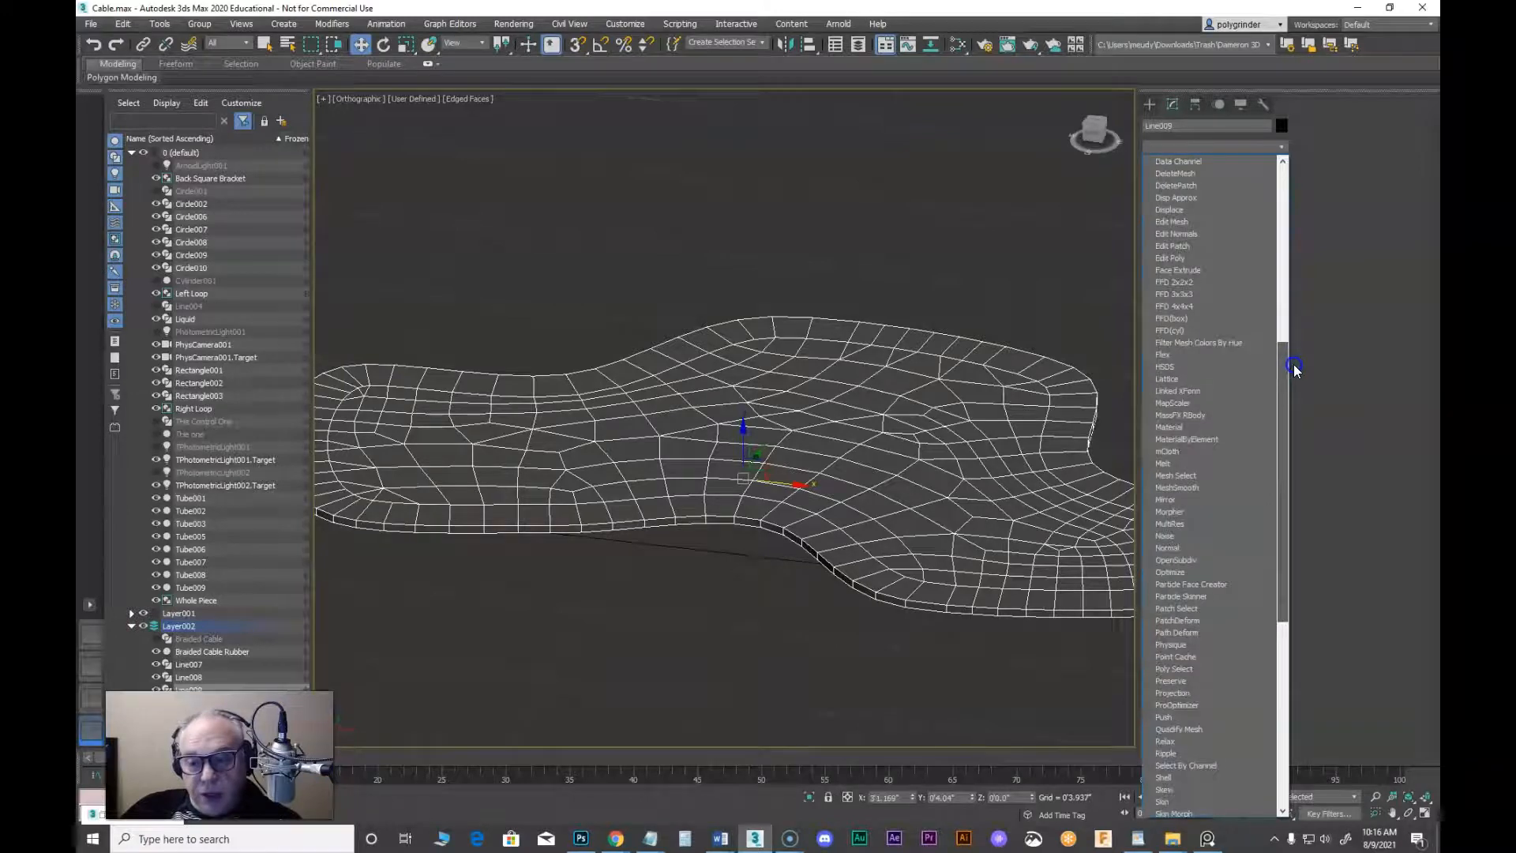
{"action": "left_click", "coordinate": [1209, 487]}
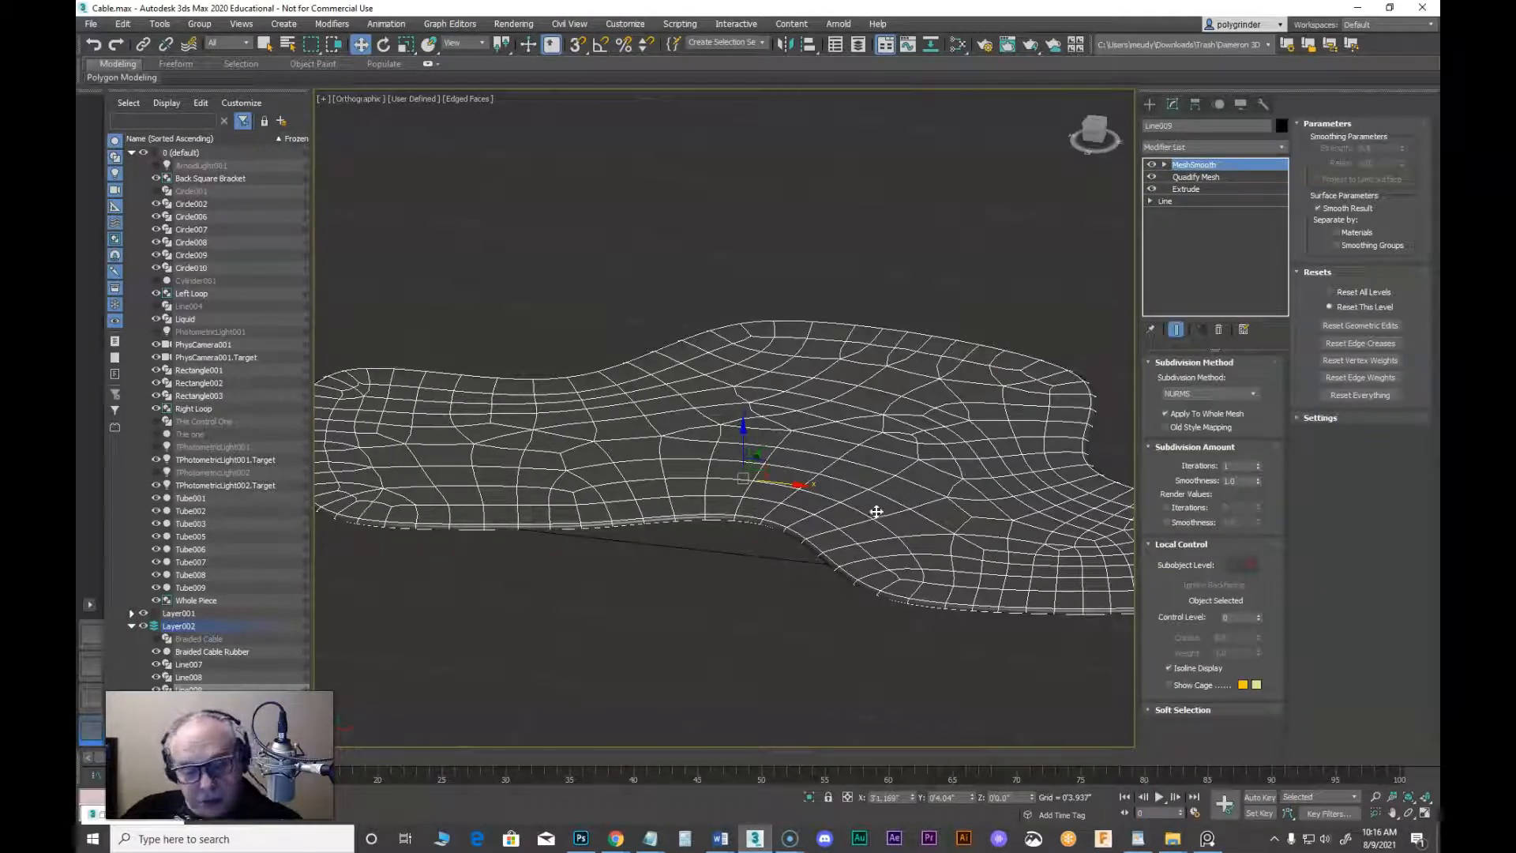
{"action": "key", "text": "F4"}
{"action": "middle_click_drag", "start_coordinate": [863, 511], "coordinate": [1009, 497]}
{"action": "mouse_move", "coordinate": [761, 480]}
{"action": "middle_mouse_down", "text": "alt"}
{"action": "mouse_move", "coordinate": [826, 464]}
{"action": "mouse_move", "coordinate": [792, 457]}
{"action": "mouse_move", "coordinate": [765, 482]}
{"action": "middle_mouse_up", "text": "alt"}
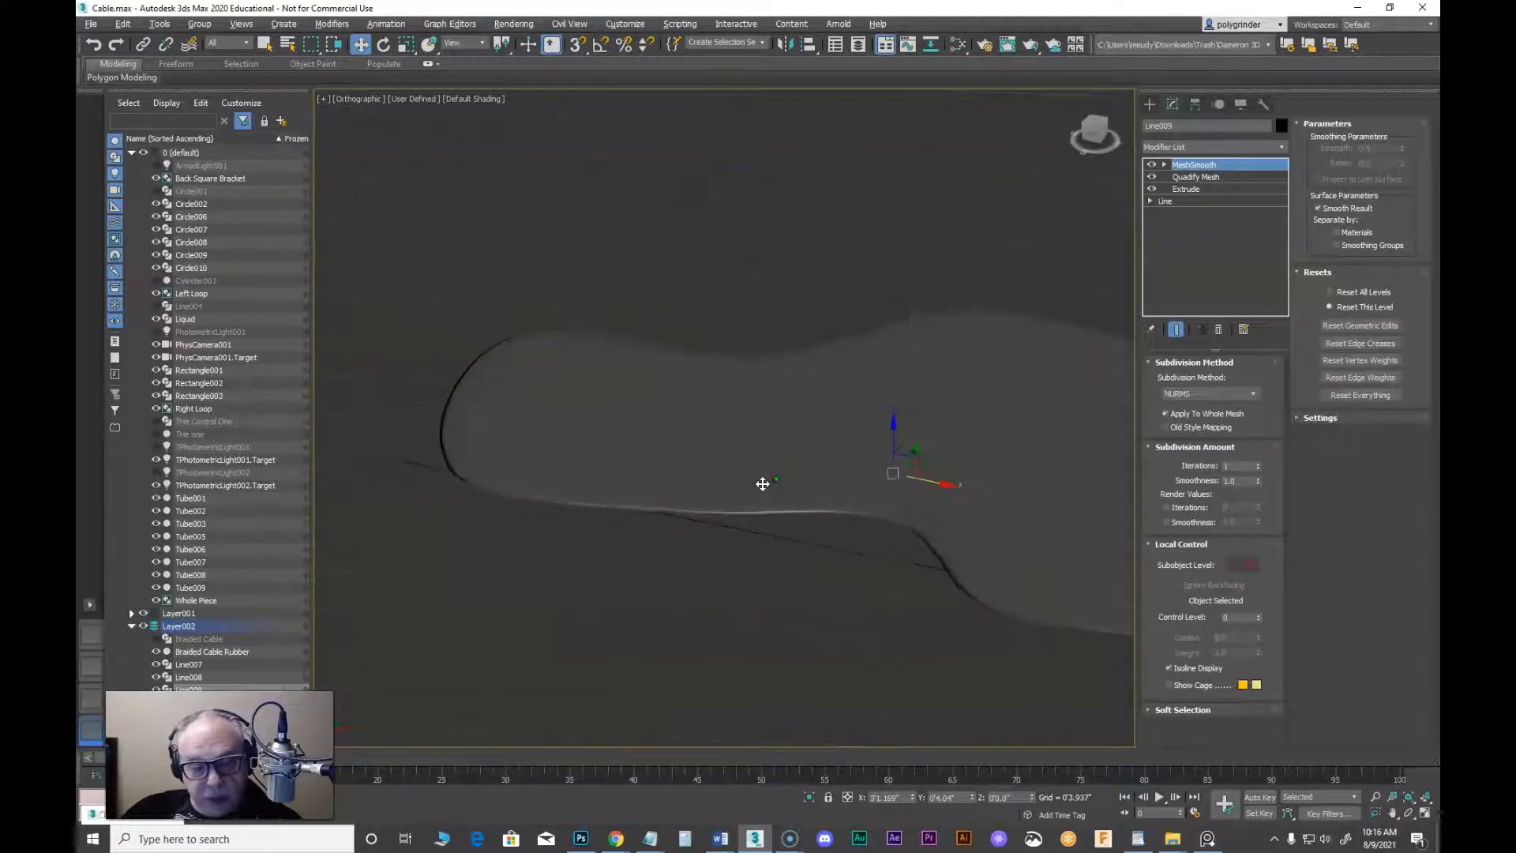
{"action": "key", "text": "F4"}
{"action": "mouse_move", "coordinate": [855, 468]}
{"action": "middle_mouse_down", "text": "alt"}
{"action": "mouse_move", "coordinate": [785, 443]}
{"action": "mouse_move", "coordinate": [860, 518]}
{"action": "mouse_move", "coordinate": [931, 474]}
{"action": "mouse_move", "coordinate": [916, 433]}
{"action": "mouse_move", "coordinate": [859, 458]}
{"action": "middle_mouse_up", "text": "alt"}
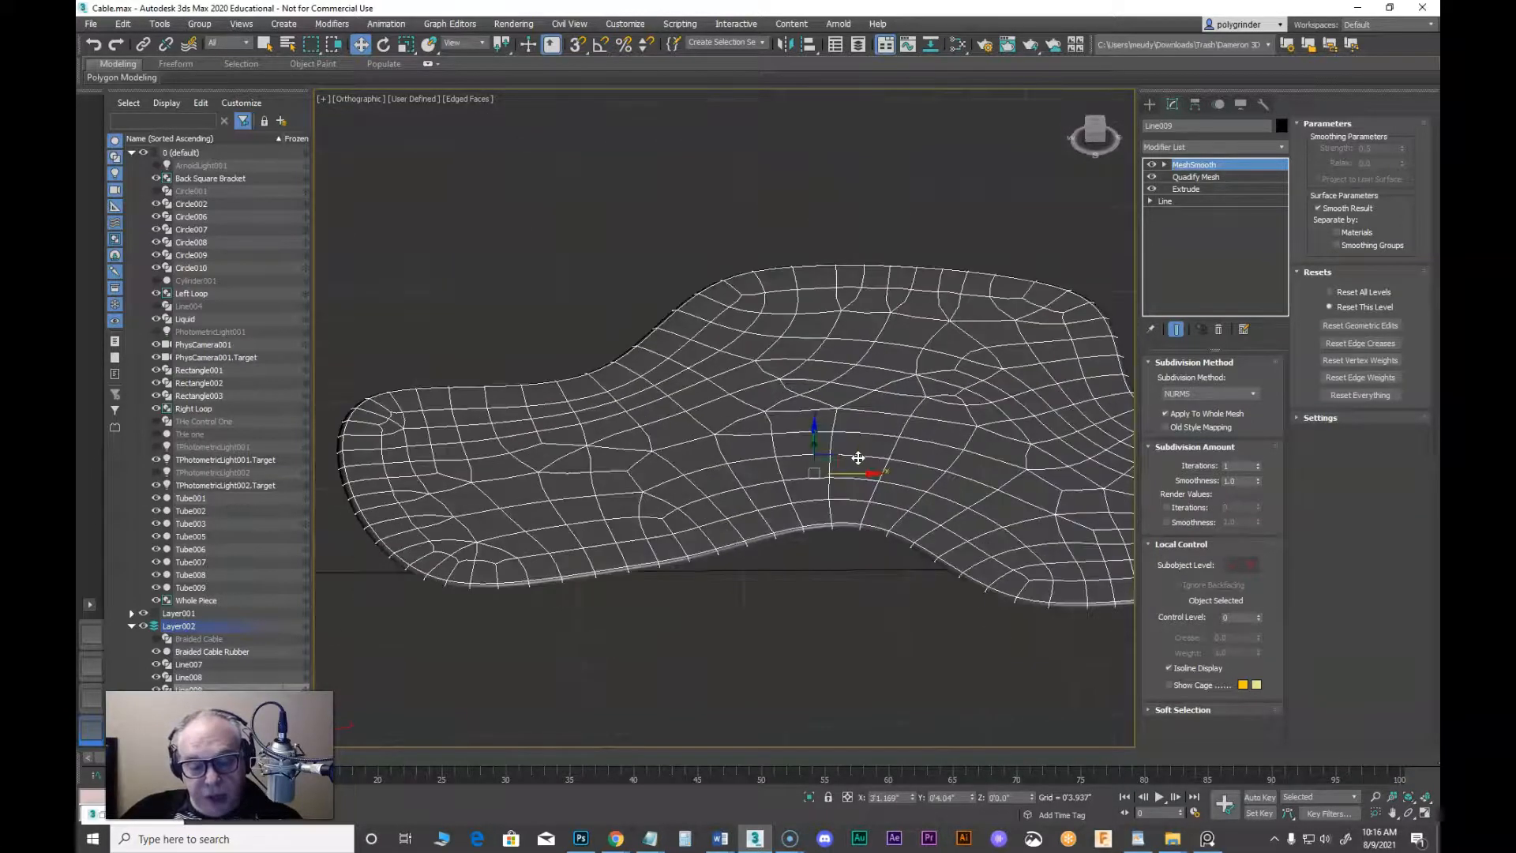
Return to Top view and reposition the smoothed puddle on the ground plane, farther from the existing model
{"action": "key", "text": "t"}
{"action": "middle_click_drag", "start_coordinate": [991, 460], "coordinate": [631, 545]}
{"action": "middle_click_drag", "start_coordinate": [822, 458], "coordinate": [883, 372]}
{"action": "scroll", "coordinate": [718, 472], "scroll_direction": "up", "scroll_amount": 5}
{"action": "left_click_drag", "start_coordinate": [882, 372], "coordinate": [879, 354]}
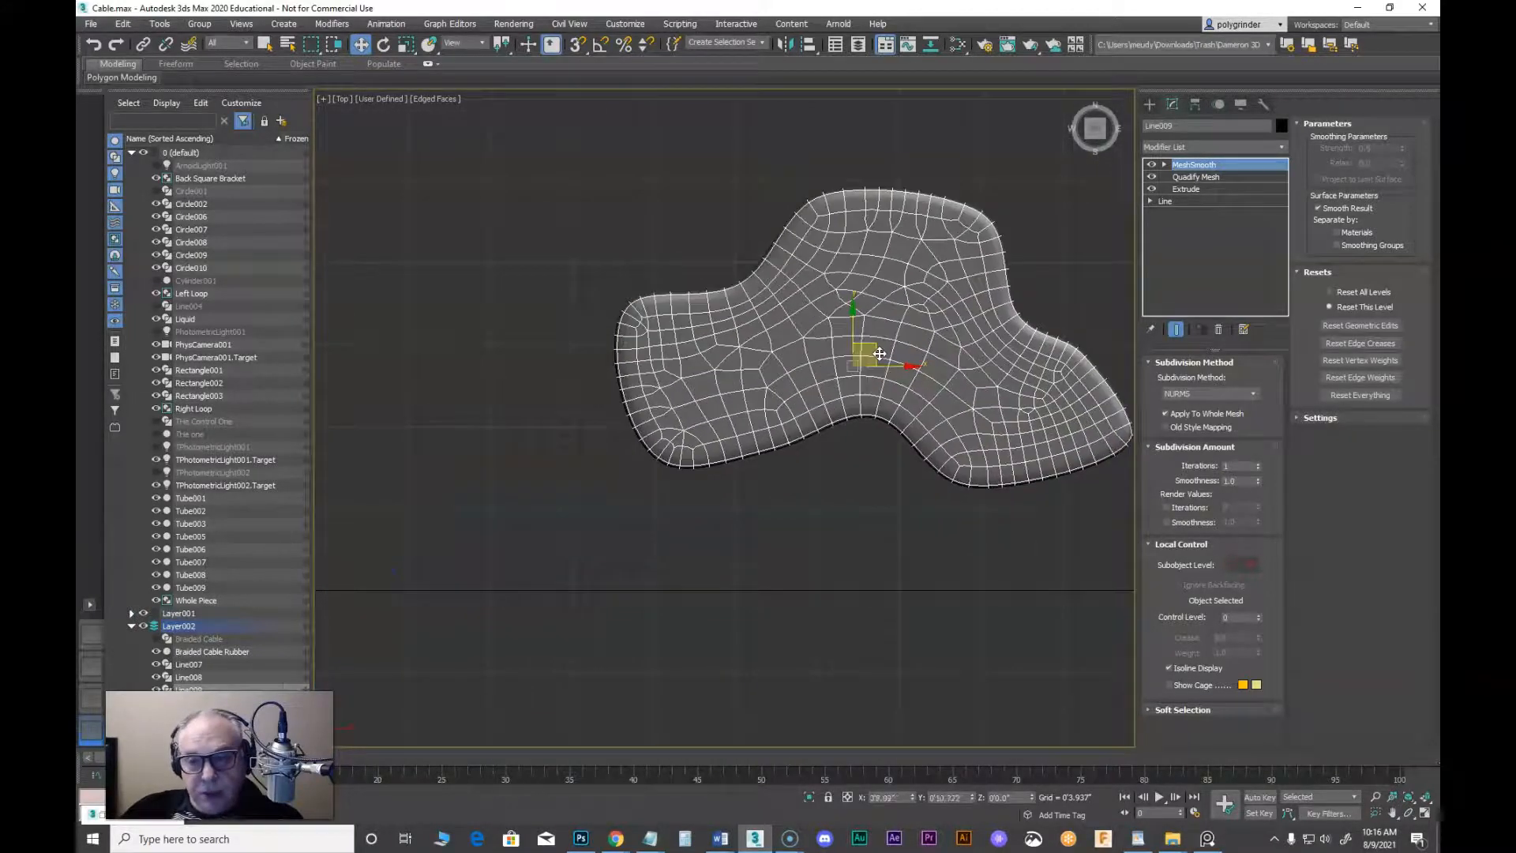
Draw a smaller closed puddle outline of eight vertices within the same Line object, beside the large one
{"action": "left_click", "coordinate": [1168, 202]}
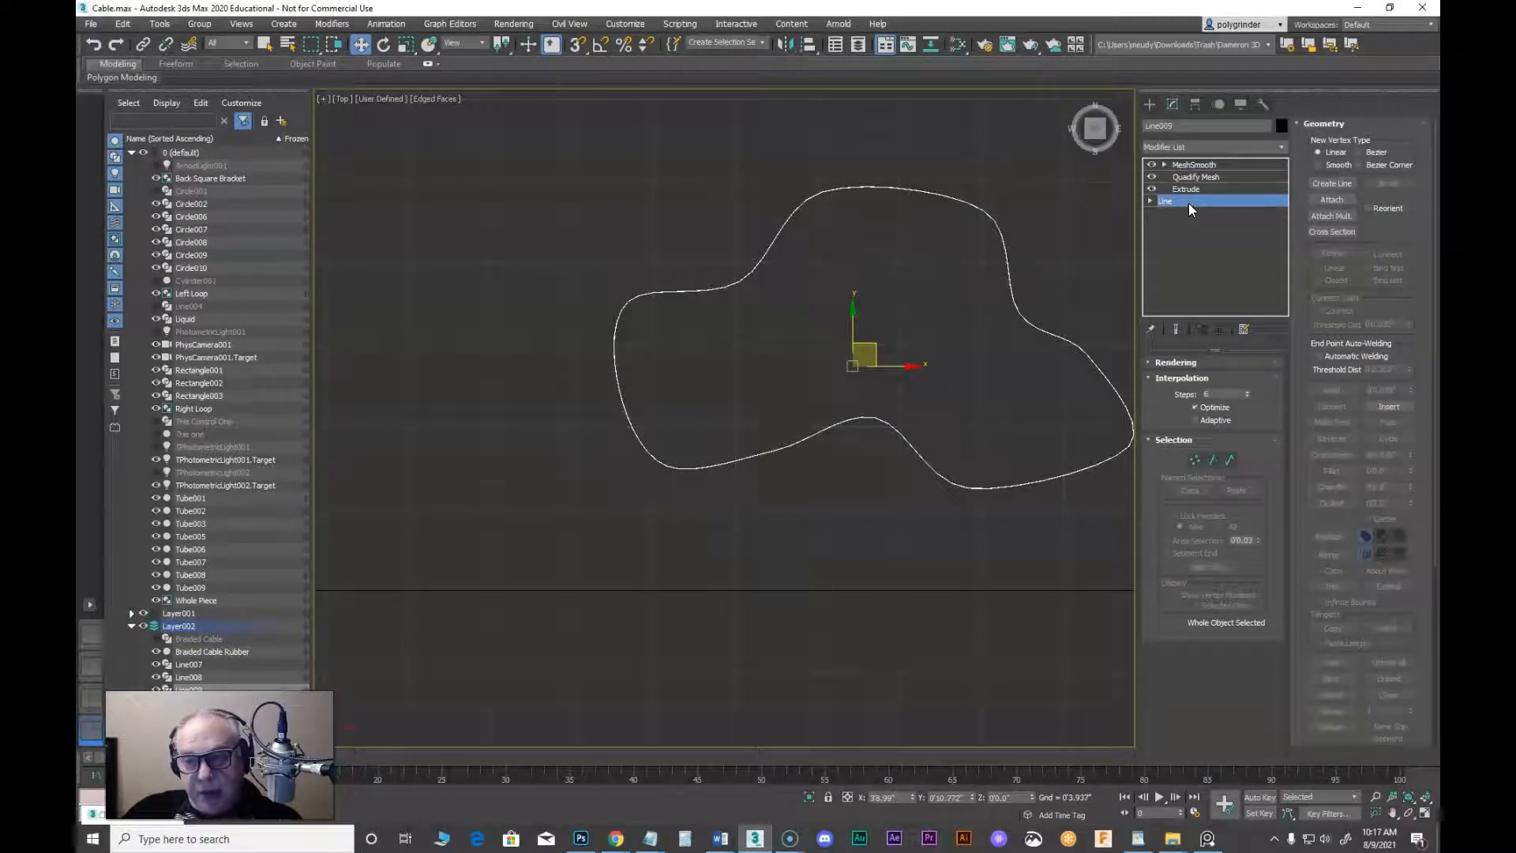
{"action": "left_click", "coordinate": [1332, 186]}
{"action": "middle_click_drag", "start_coordinate": [679, 500], "coordinate": [853, 499]}
{"action": "left_click", "coordinate": [721, 469]}
{"action": "left_click", "coordinate": [691, 440]}
{"action": "left_click", "coordinate": [629, 436]}
{"action": "left_click", "coordinate": [592, 464]}
{"action": "left_click", "coordinate": [535, 493]}
{"action": "left_click", "coordinate": [594, 522]}
{"action": "left_click", "coordinate": [661, 487]}
{"action": "left_click", "coordinate": [722, 503]}
{"action": "left_click", "coordinate": [722, 469]}
{"action": "left_click", "coordinate": [738, 465]}
{"action": "key", "text": "w"}
{"action": "right_click", "coordinate": [763, 456]}
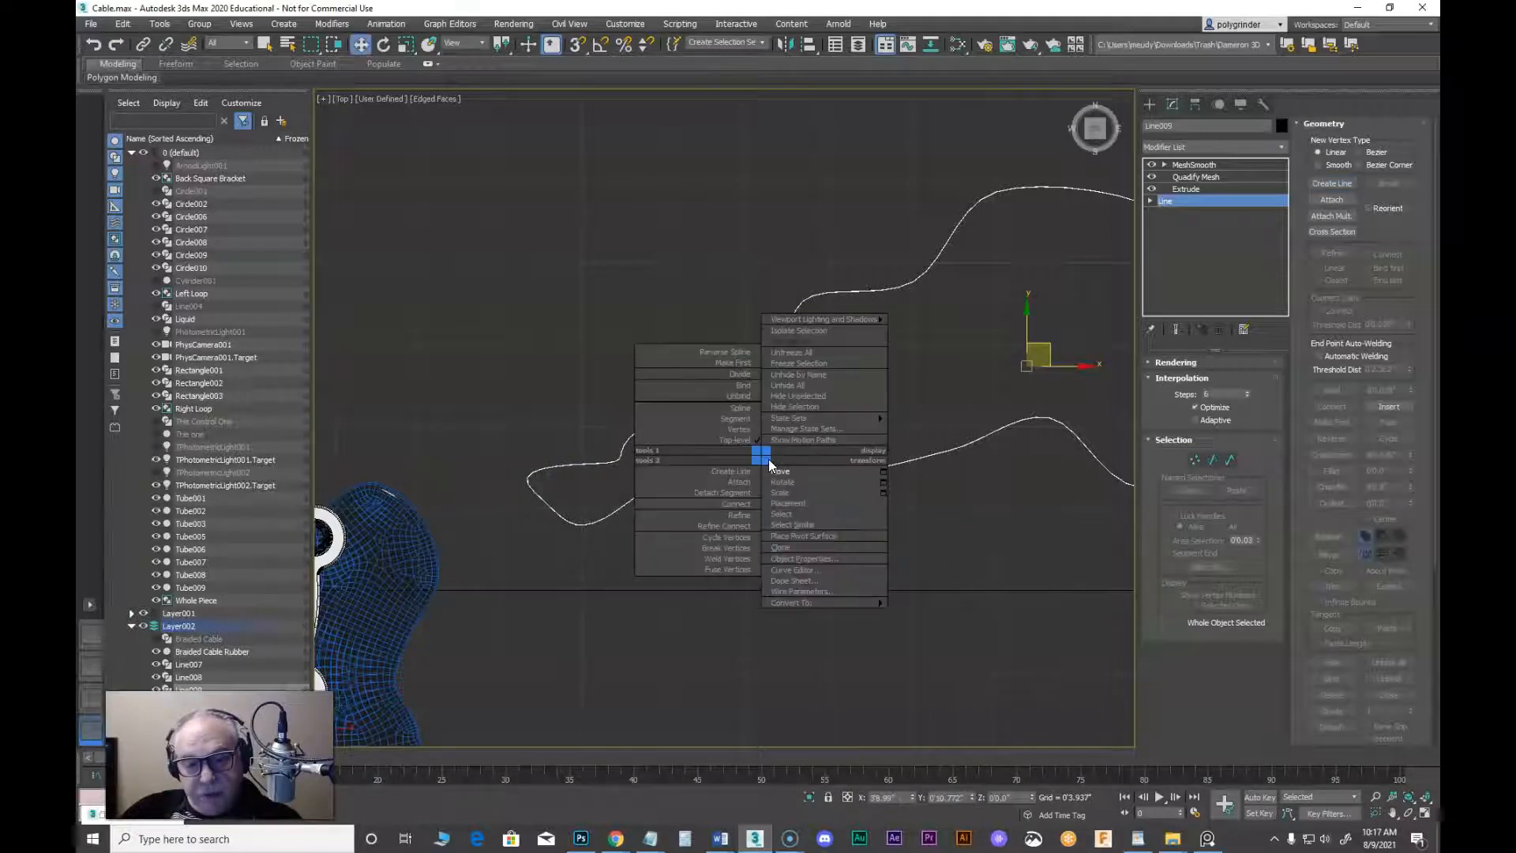
Convert the small outline's eight vertices to Smooth and leave vertex editing
{"action": "left_click", "coordinate": [1193, 464]}
{"action": "left_click_drag", "start_coordinate": [484, 362], "coordinate": [759, 567]}
{"action": "right_click", "coordinate": [668, 446]}
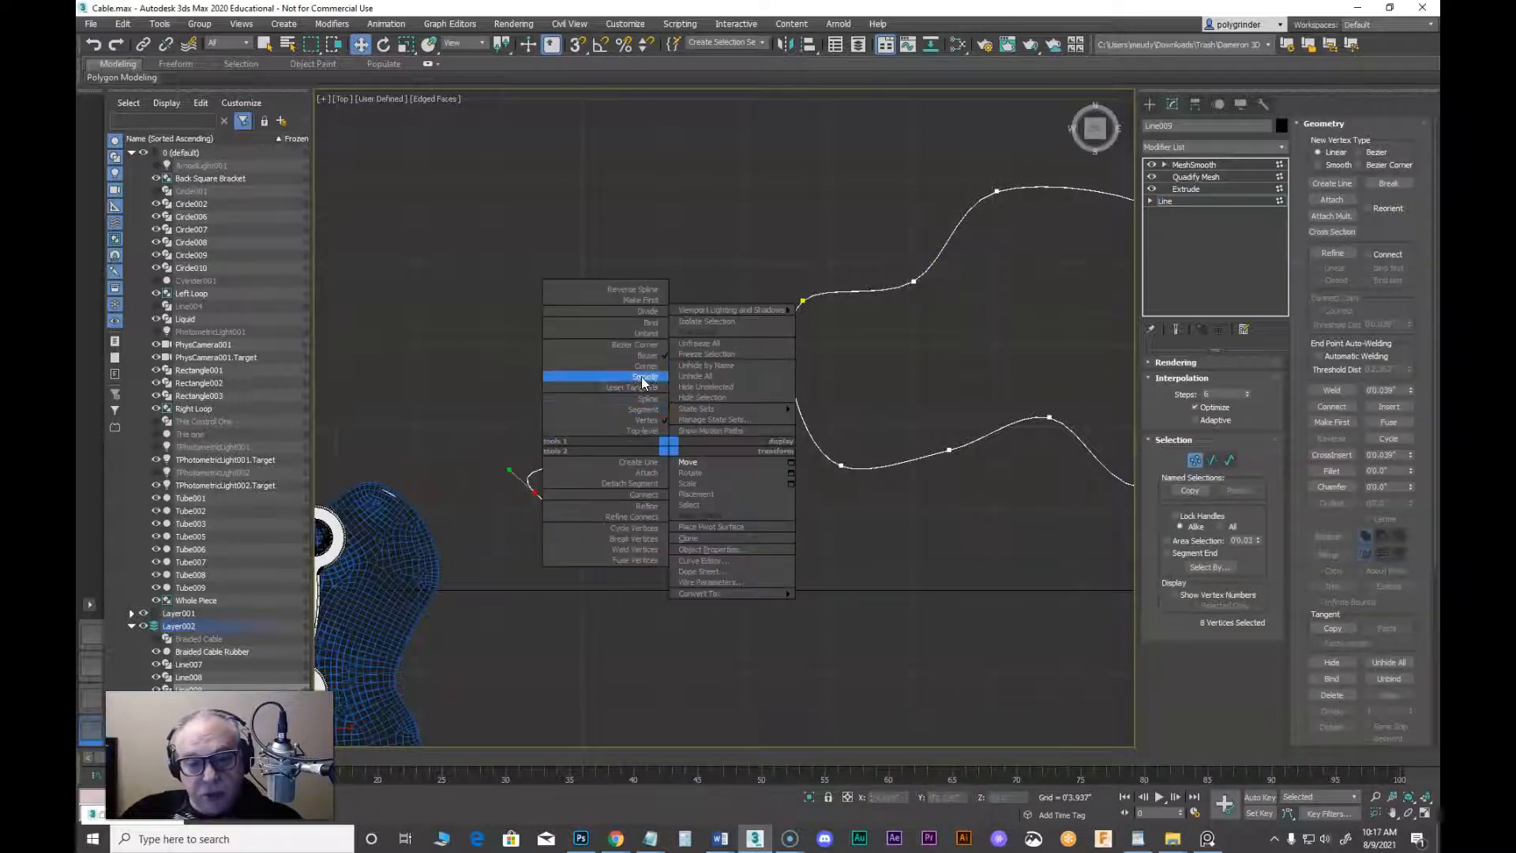
{"action": "left_click", "coordinate": [644, 377]}
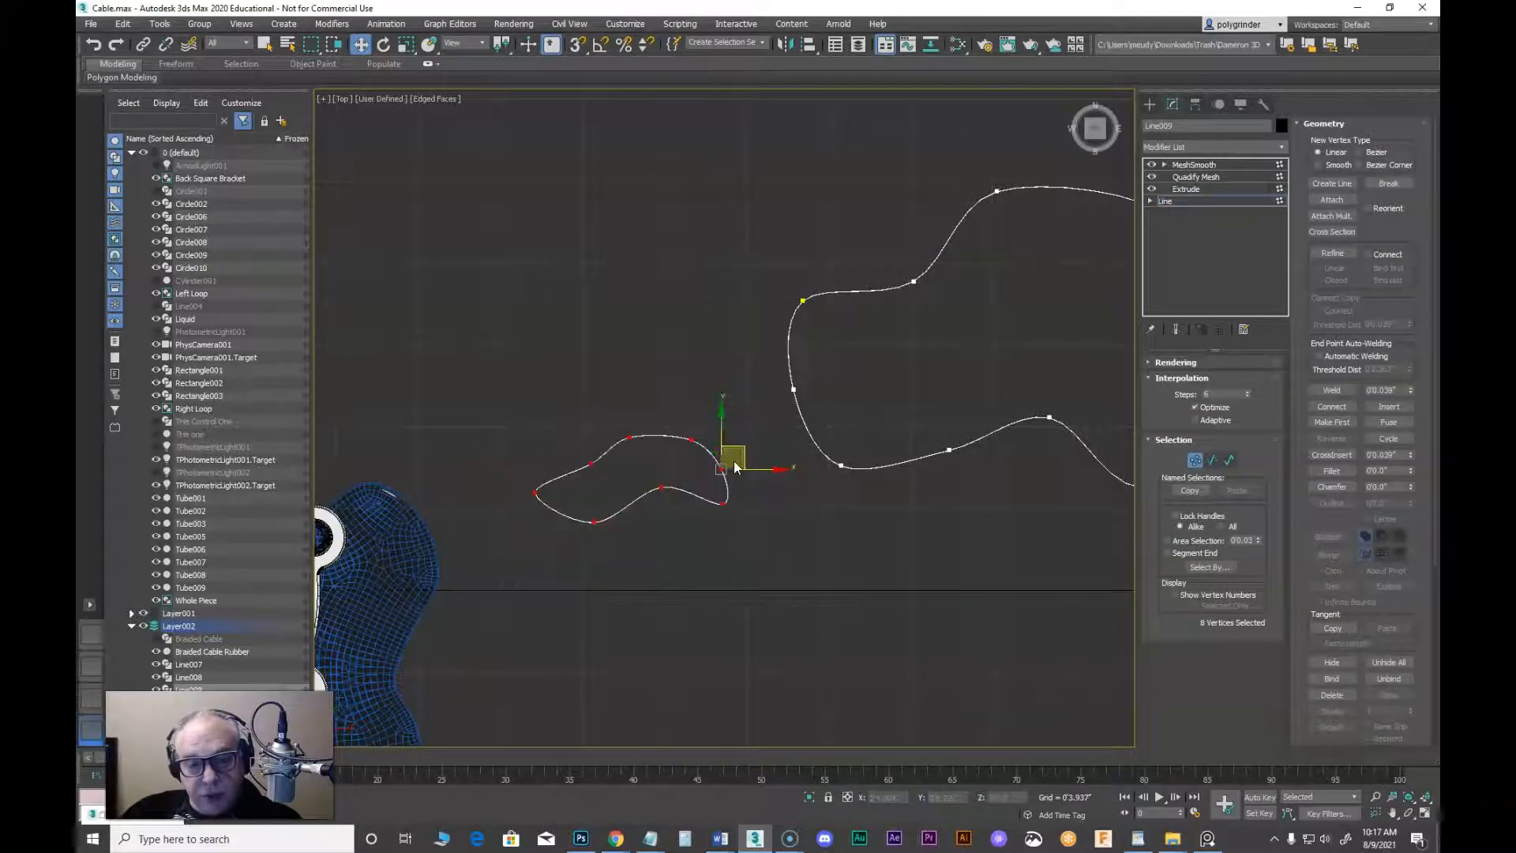
{"action": "left_click", "coordinate": [1196, 466]}
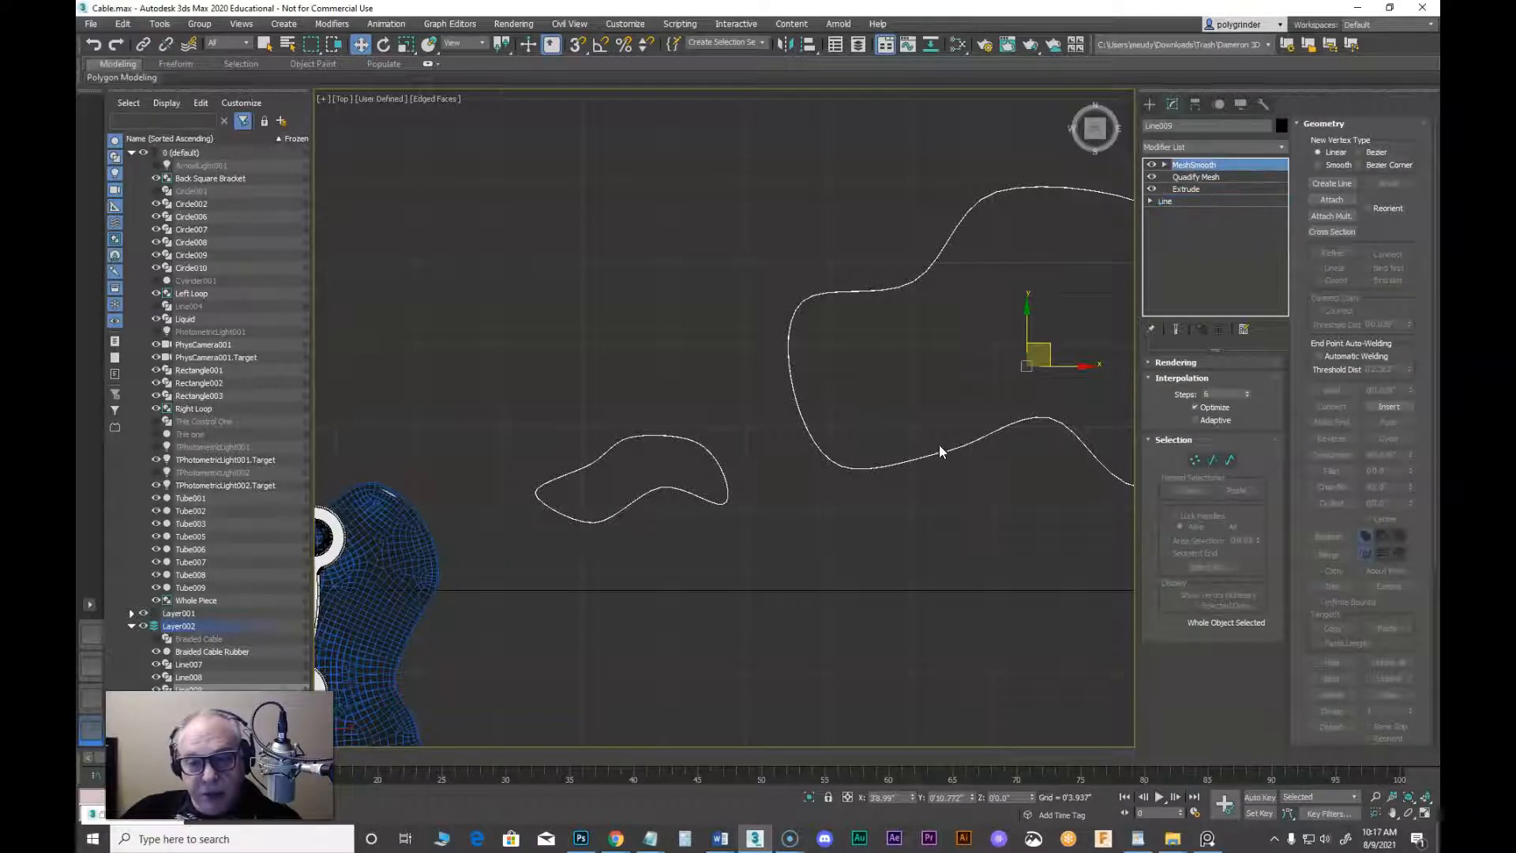
Turn off MeshSmooth on the two puddles and delete the Quadify Mesh modifier from their stack
{"action": "middle_click_drag", "start_coordinate": [924, 464], "coordinate": [1054, 239], "text": "alt"}
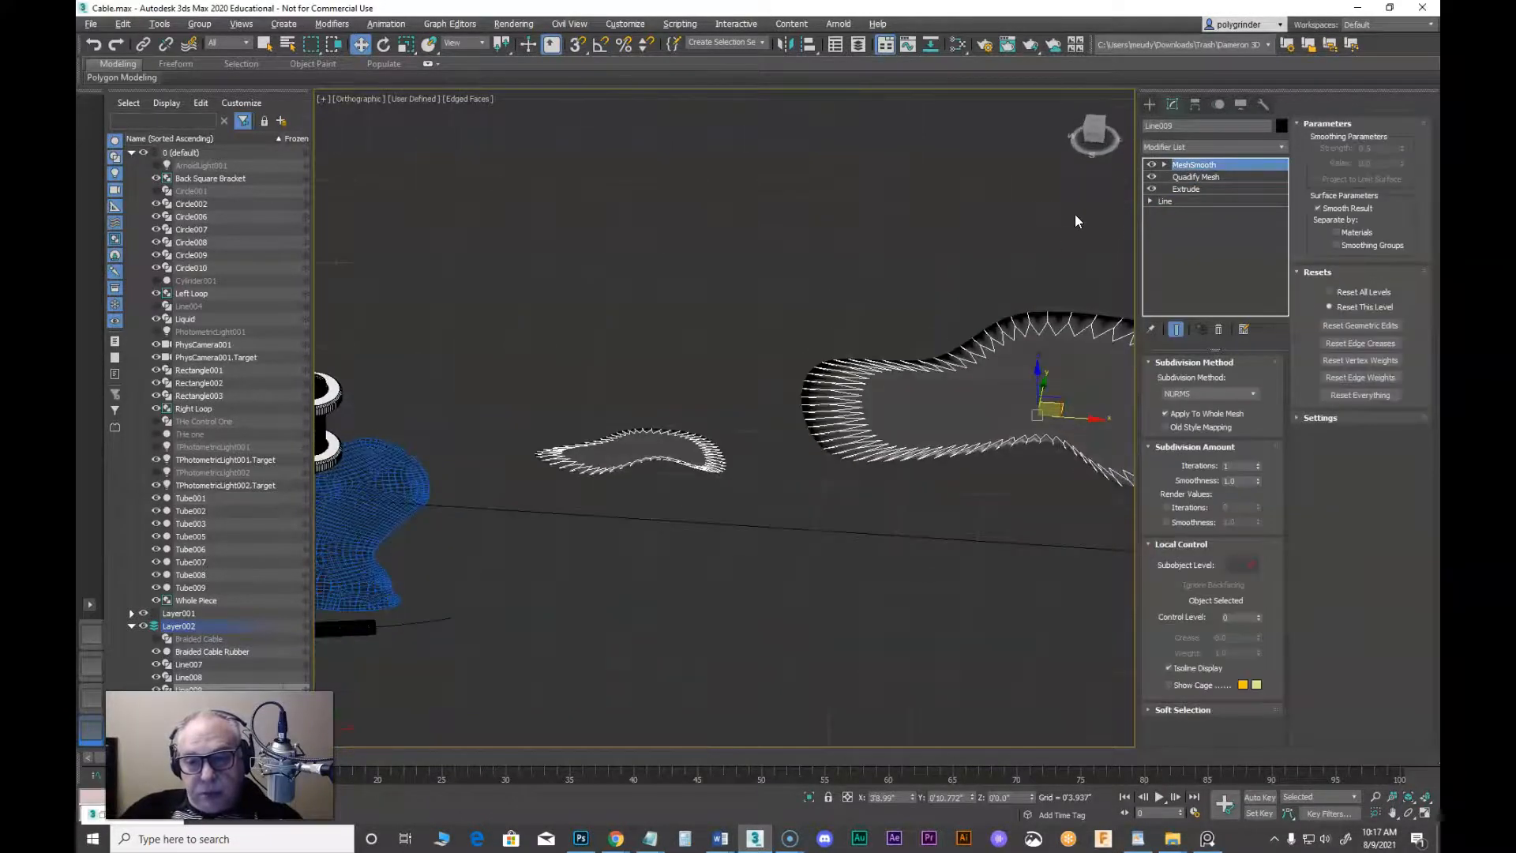
{"action": "left_click", "coordinate": [1151, 165]}
{"action": "left_click", "coordinate": [1199, 179]}
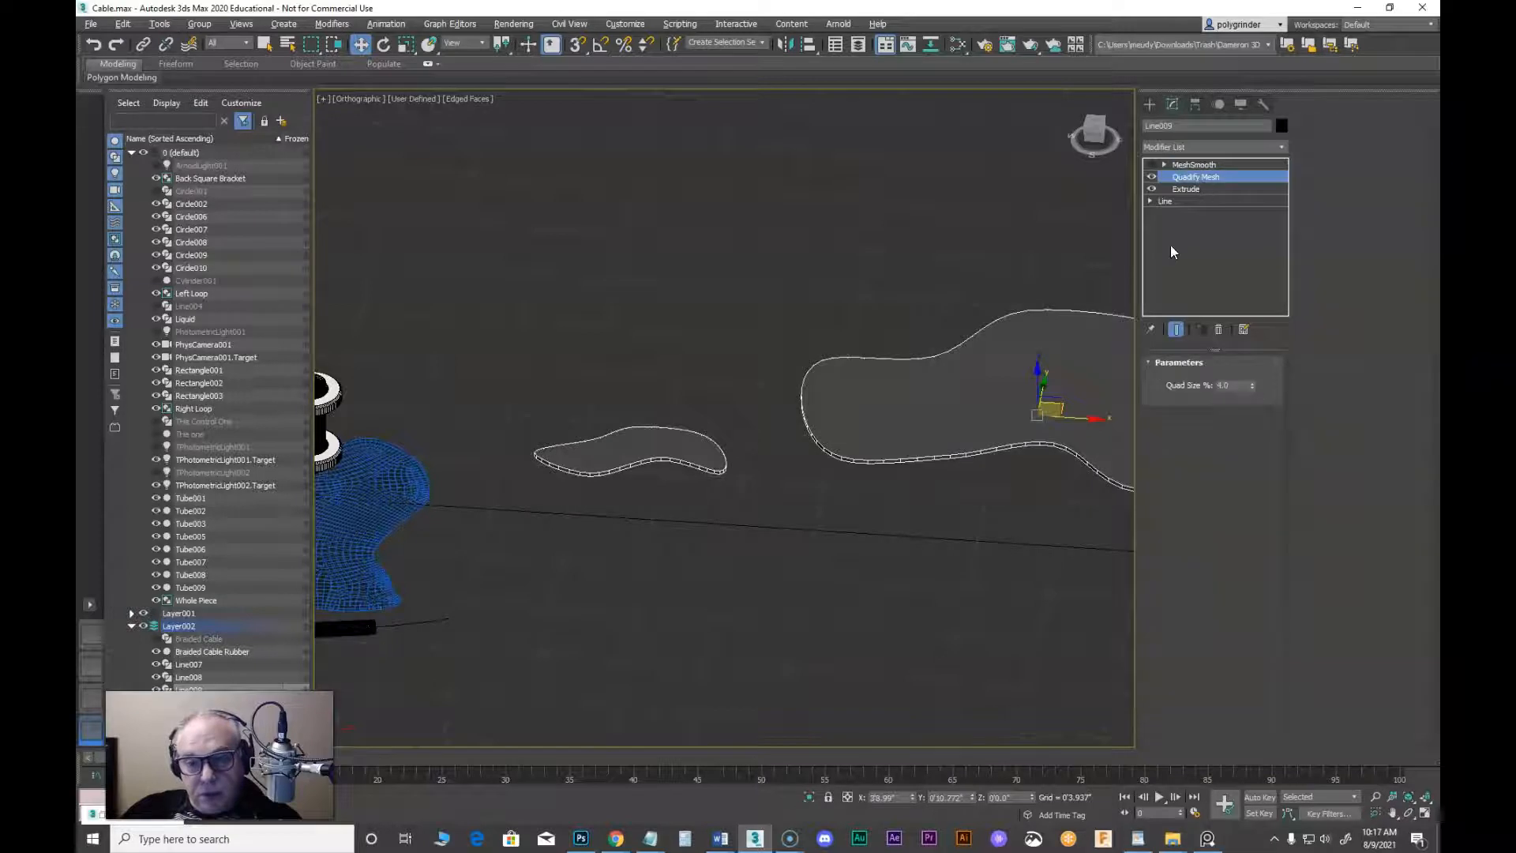
{"action": "left_click", "coordinate": [1219, 329]}
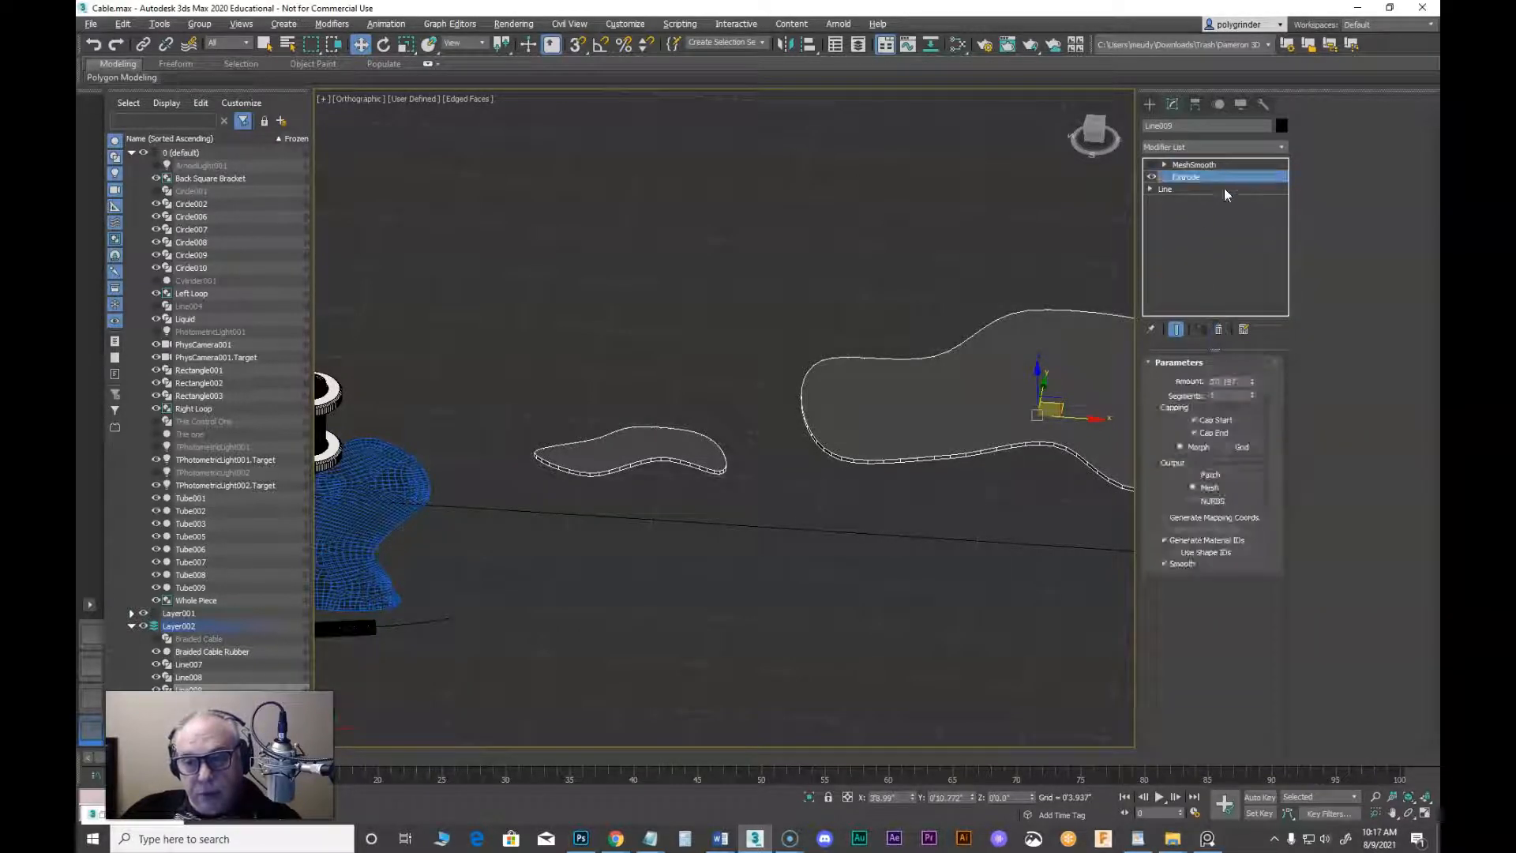
Add a fresh Quadify Mesh modifier between Extrude and MeshSmooth for both puddles
{"action": "left_click", "coordinate": [1282, 147]}
{"action": "left_click_drag", "start_coordinate": [1282, 164], "coordinate": [1280, 470]}
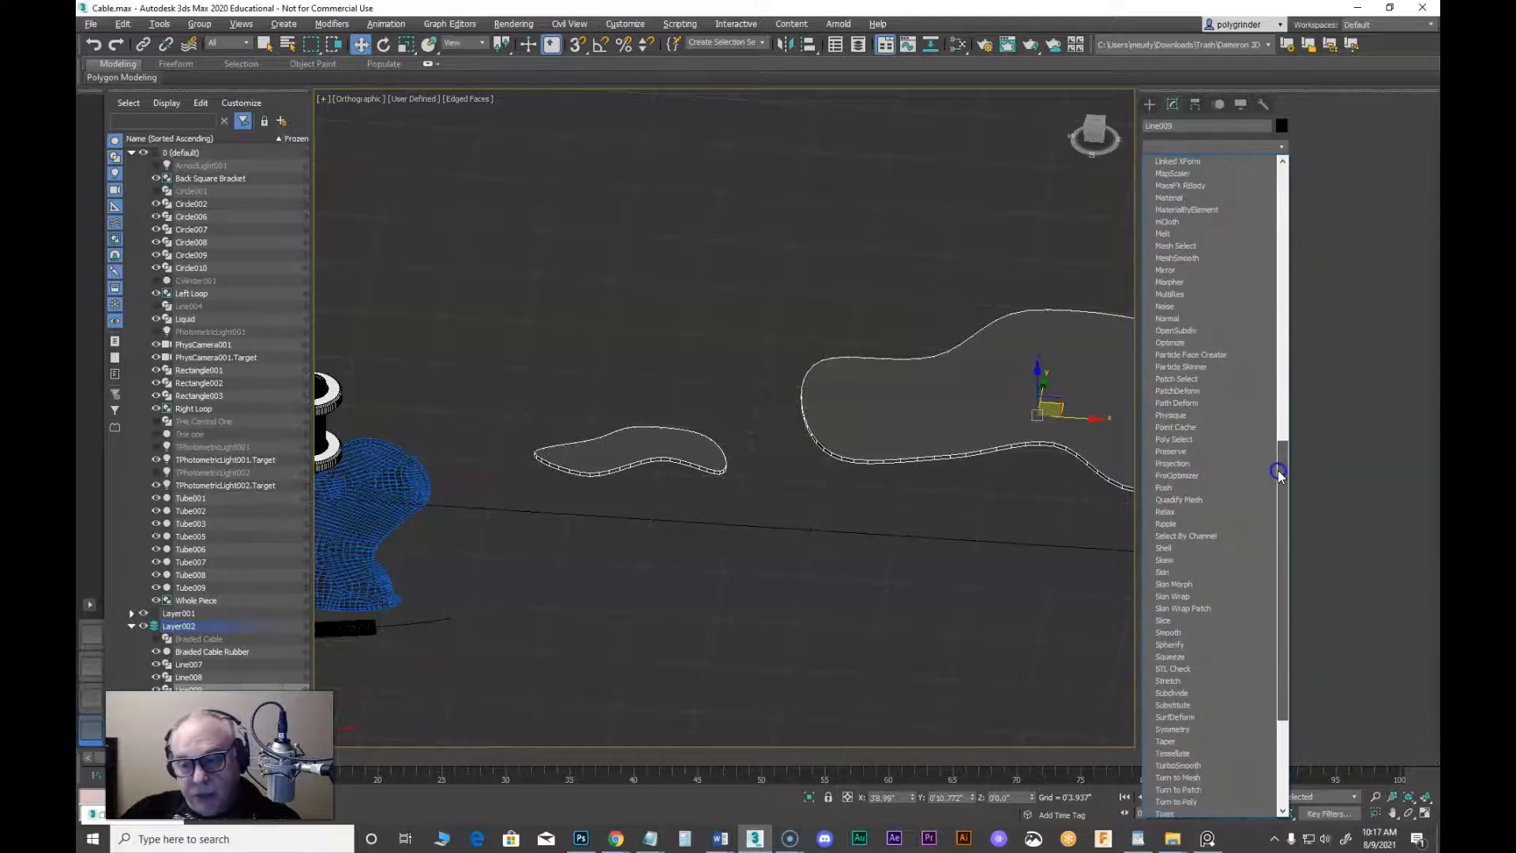
{"action": "left_click", "coordinate": [1185, 501]}
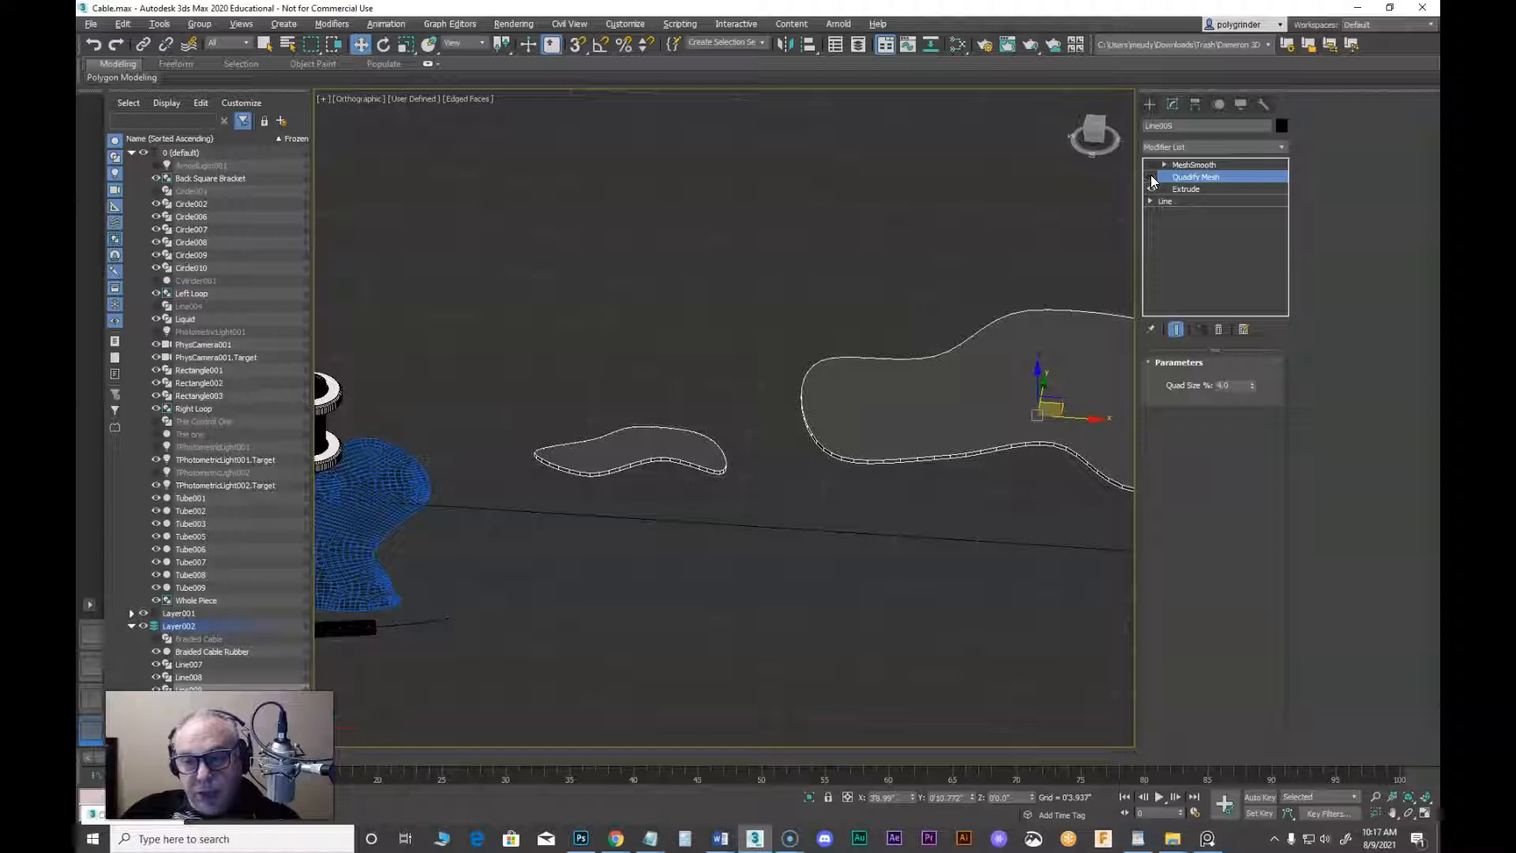
{"action": "left_click", "coordinate": [1198, 165]}
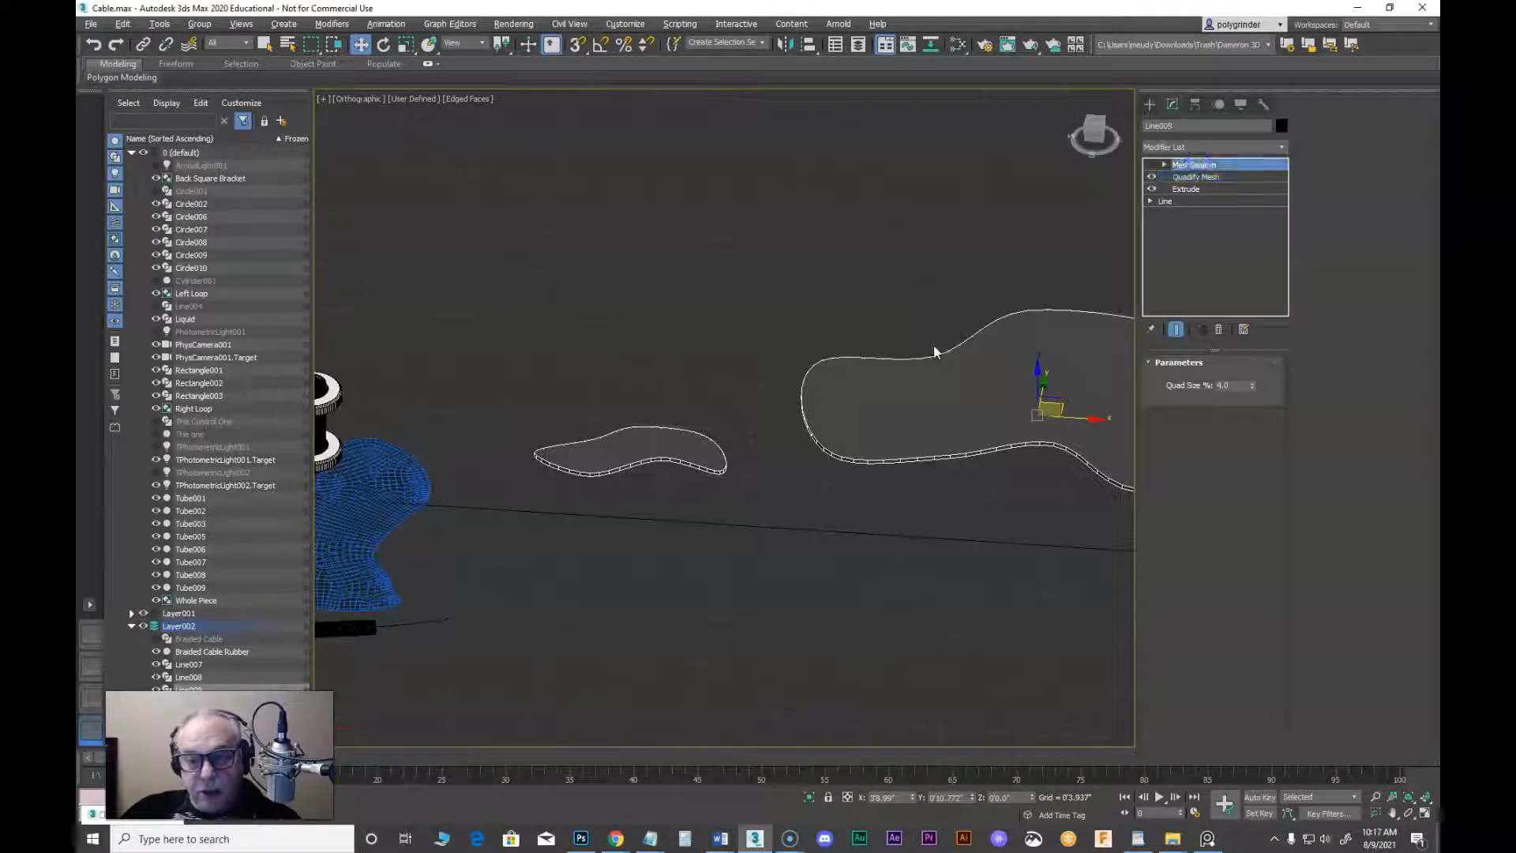
{"action": "middle_click_drag", "start_coordinate": [985, 396], "coordinate": [797, 458]}
{"action": "middle_click_drag", "start_coordinate": [882, 432], "coordinate": [915, 407], "text": "alt"}
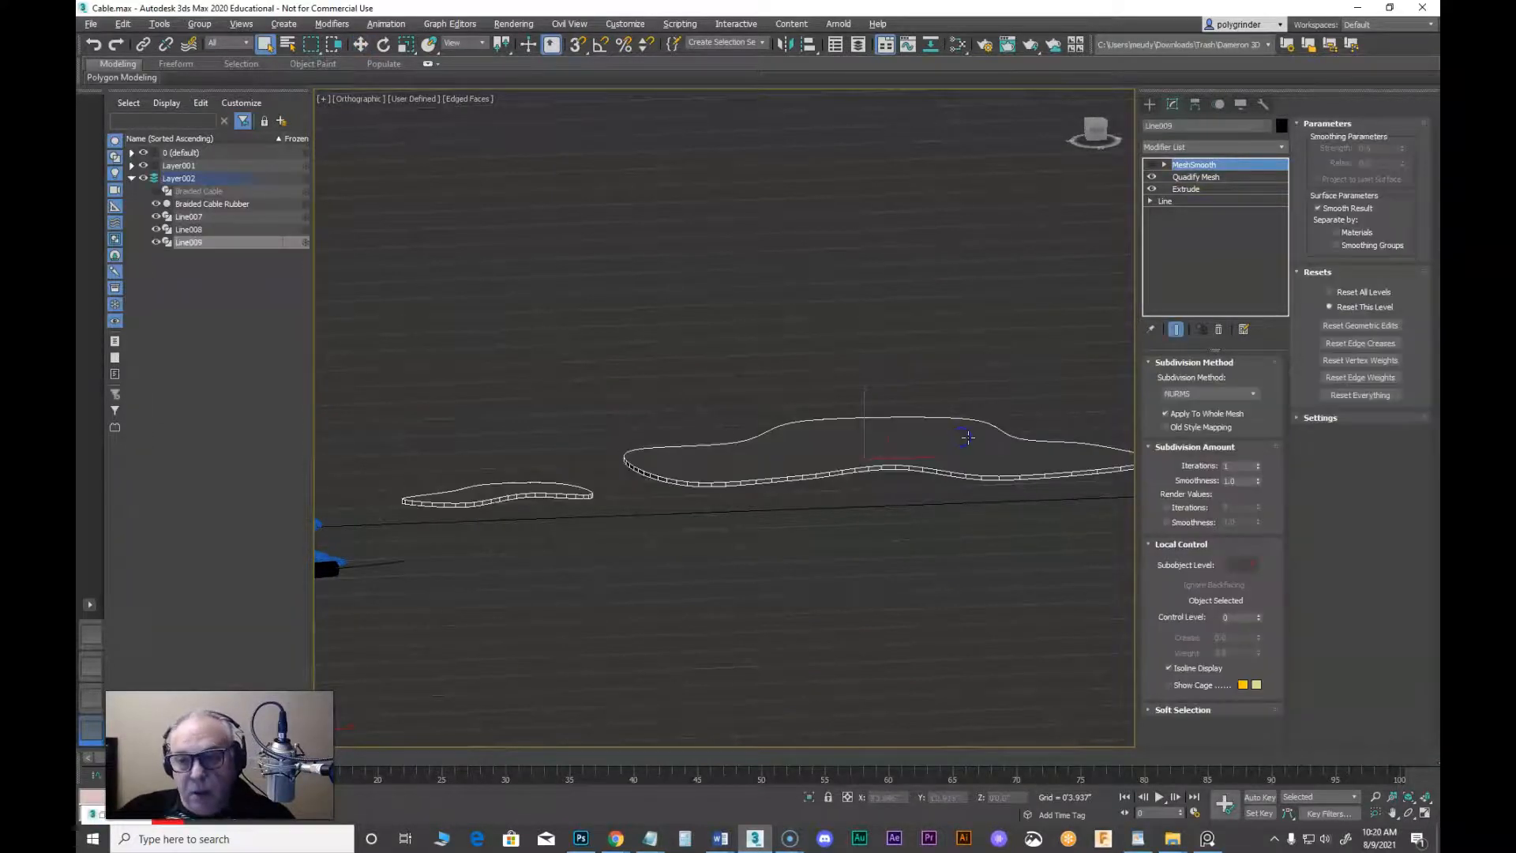
Set the Quadify Mesh modifier's Quad Size to 2.5% and check the mesh on both puddles
{"action": "left_click", "coordinate": [977, 463]}
{"action": "left_click", "coordinate": [1195, 176]}
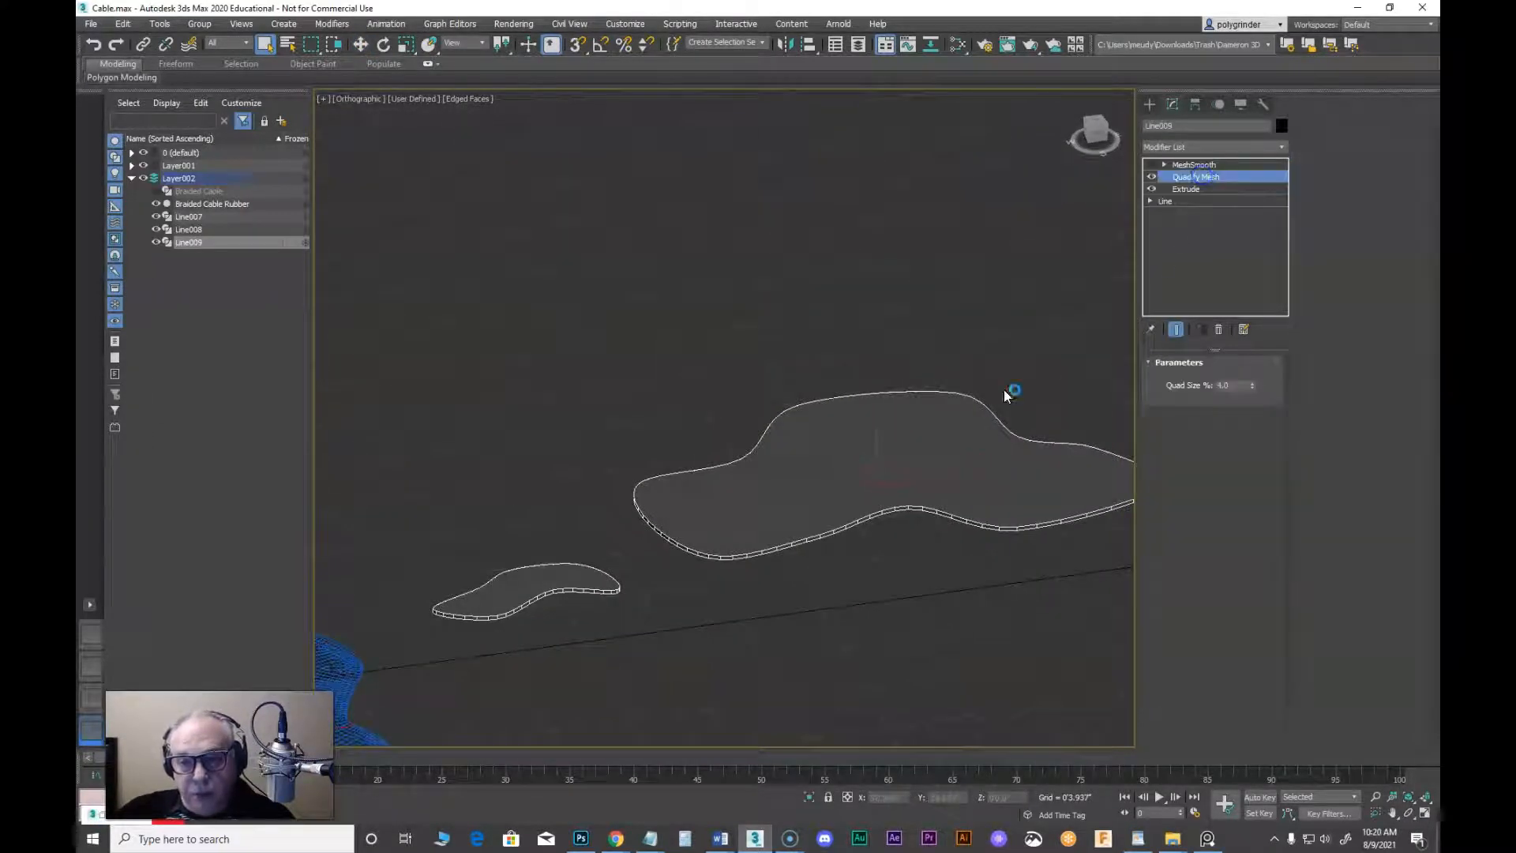
{"action": "scroll", "coordinate": [922, 435], "scroll_direction": "up", "scroll_amount": 2}
{"action": "middle_click_drag", "start_coordinate": [910, 456], "coordinate": [867, 356]}
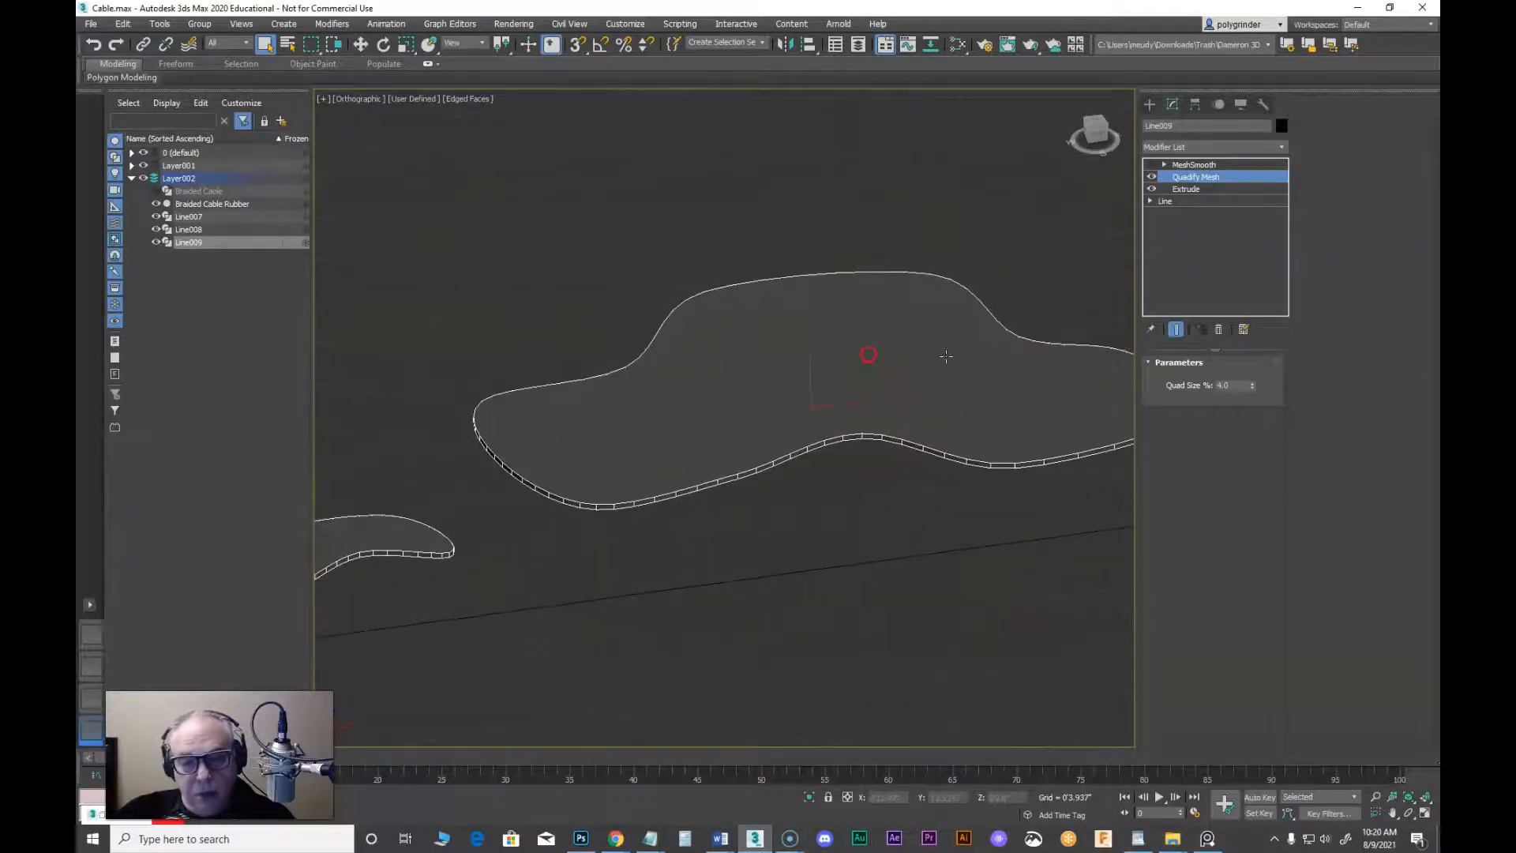
{"action": "left_click", "coordinate": [1252, 389]}
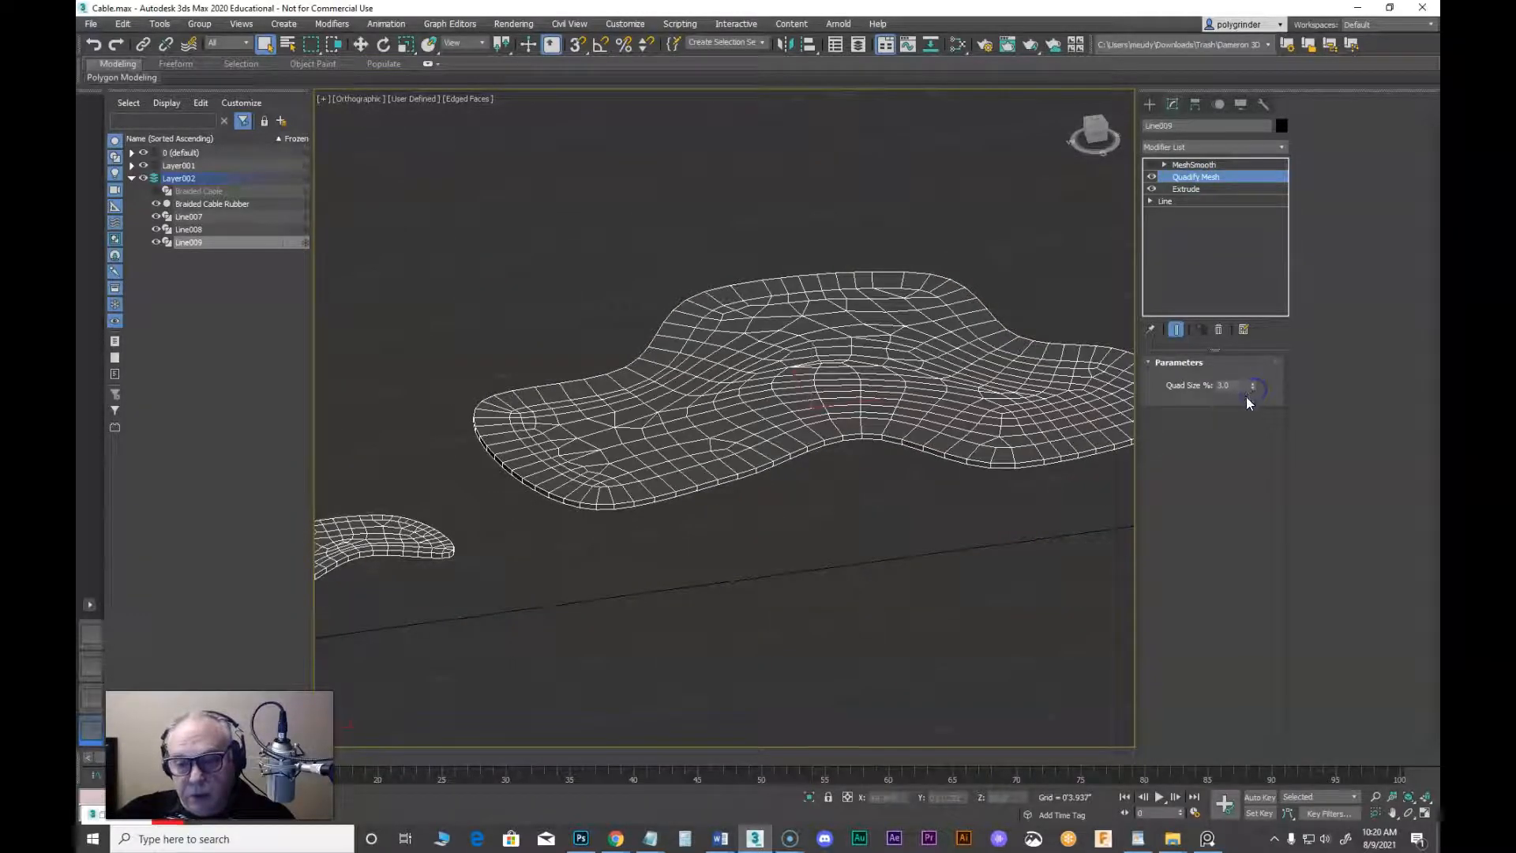
{"action": "left_click", "coordinate": [1253, 388]}
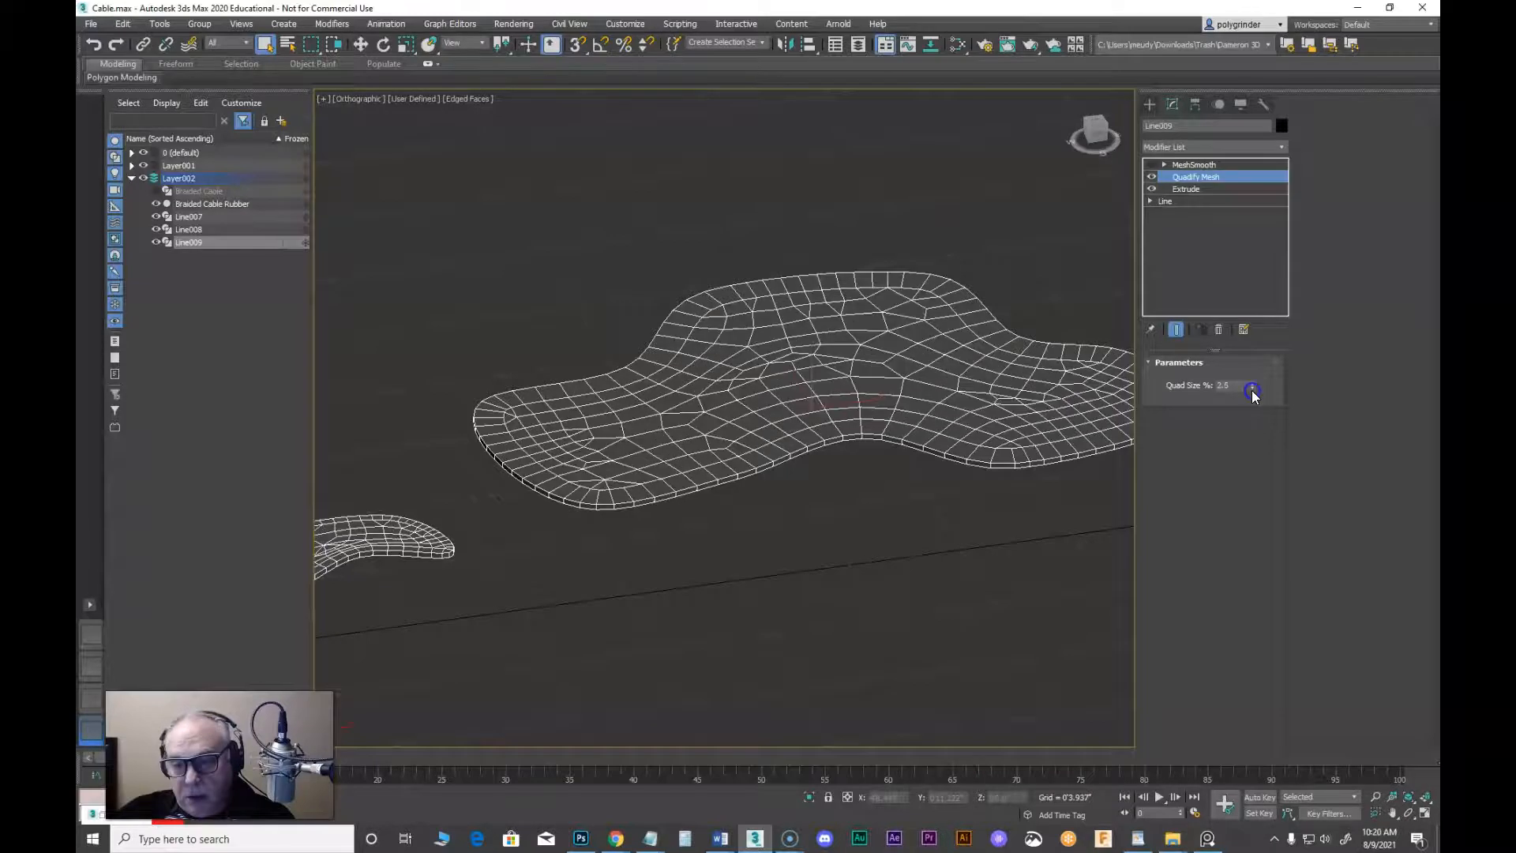
{"action": "middle_click_drag", "start_coordinate": [812, 417], "coordinate": [910, 407]}
{"action": "middle_click_drag", "start_coordinate": [755, 451], "coordinate": [750, 411], "text": "alt"}
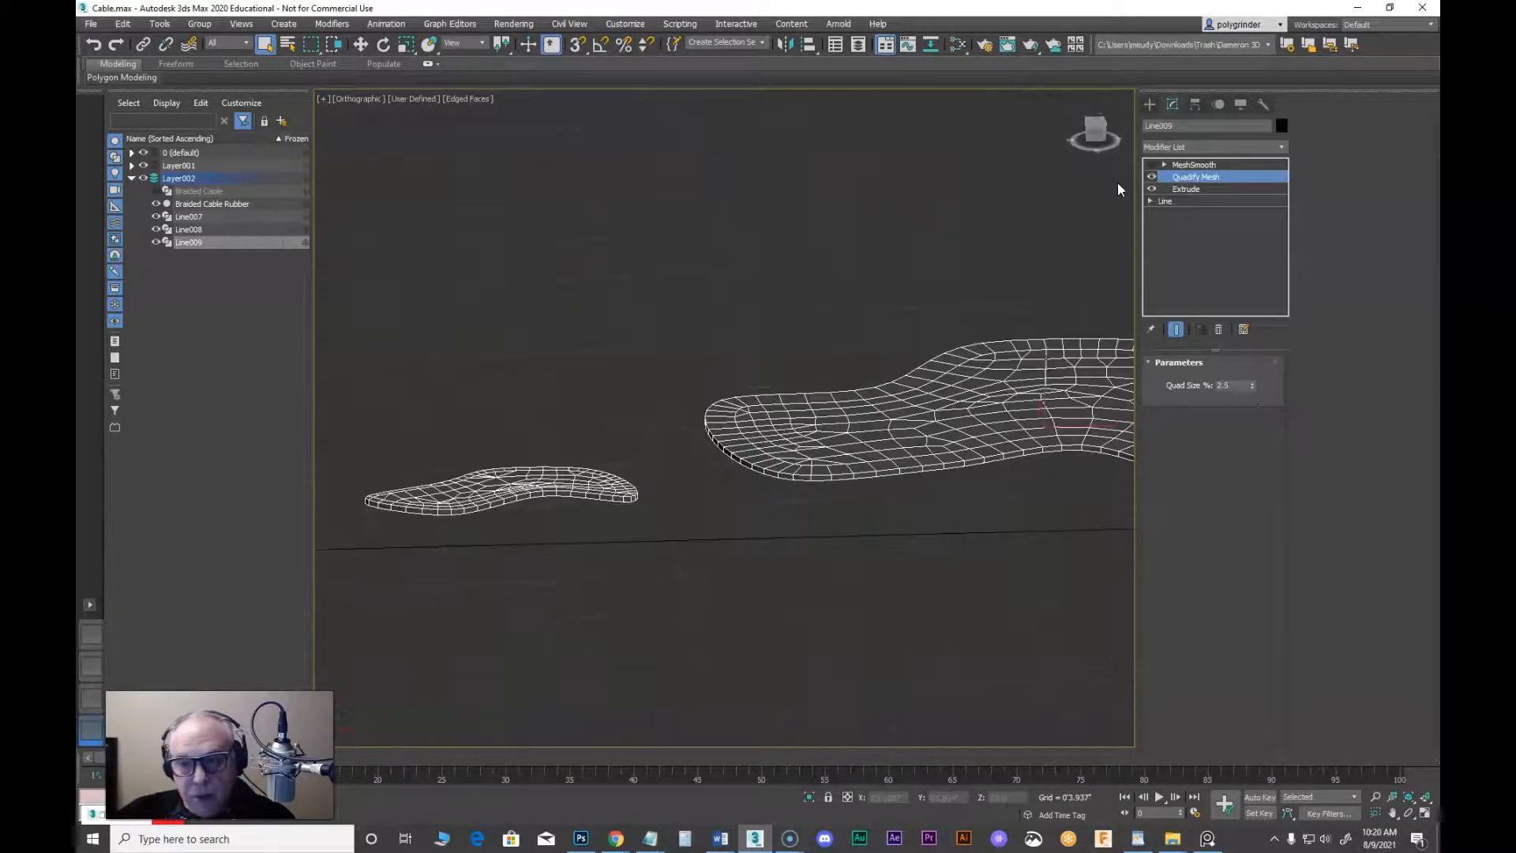
Turn MeshSmooth back on above Quadify Mesh and inspect the edges of both puddles up close
{"action": "left_click", "coordinate": [1188, 164]}
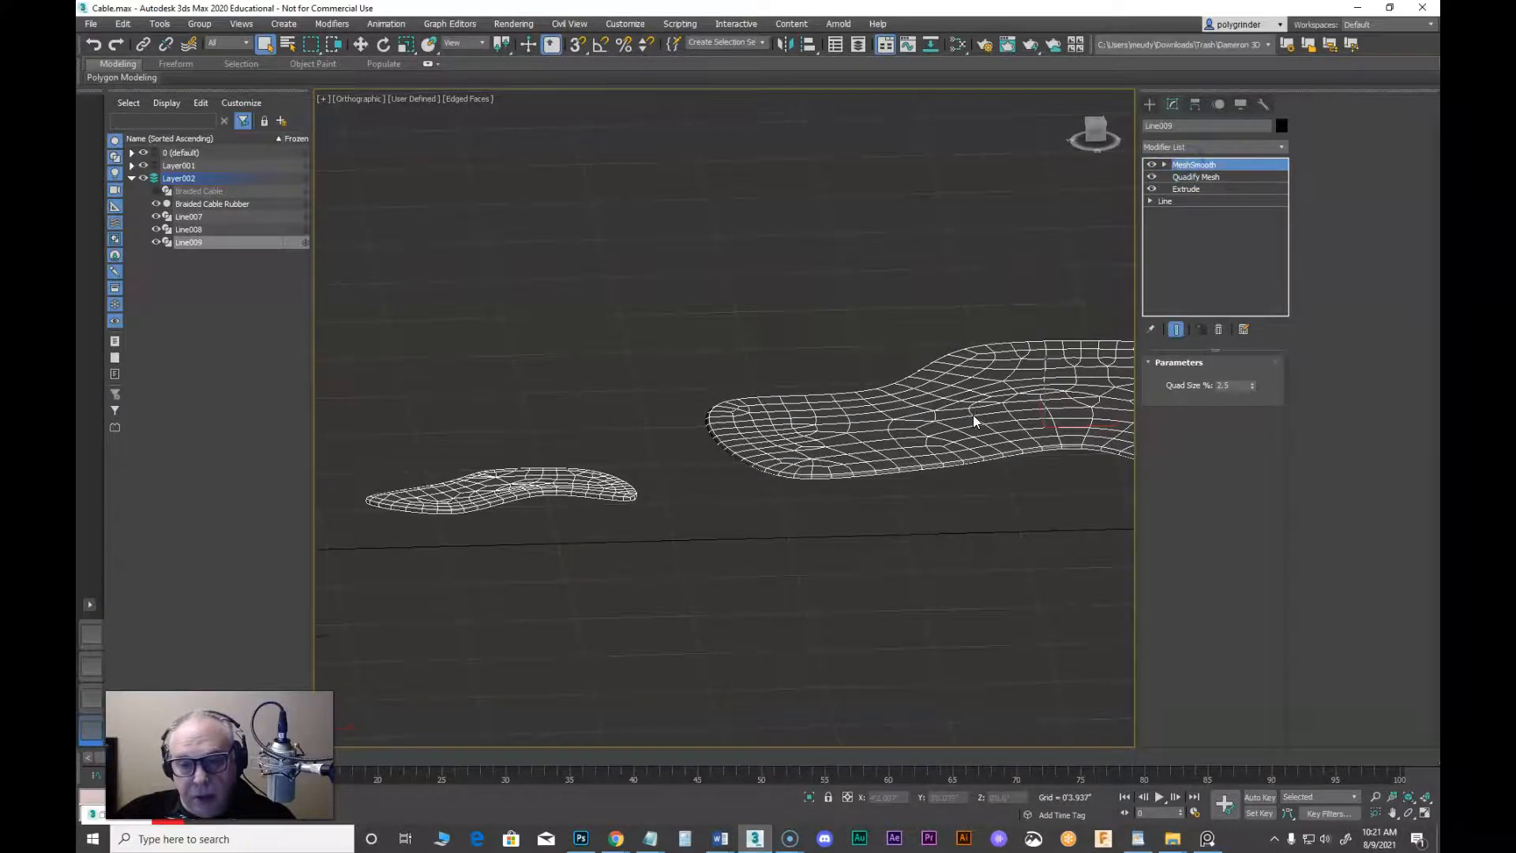
{"action": "scroll", "coordinate": [876, 444], "scroll_direction": "up", "scroll_amount": 3}
{"action": "middle_click_drag", "start_coordinate": [877, 445], "coordinate": [811, 431], "text": "alt"}
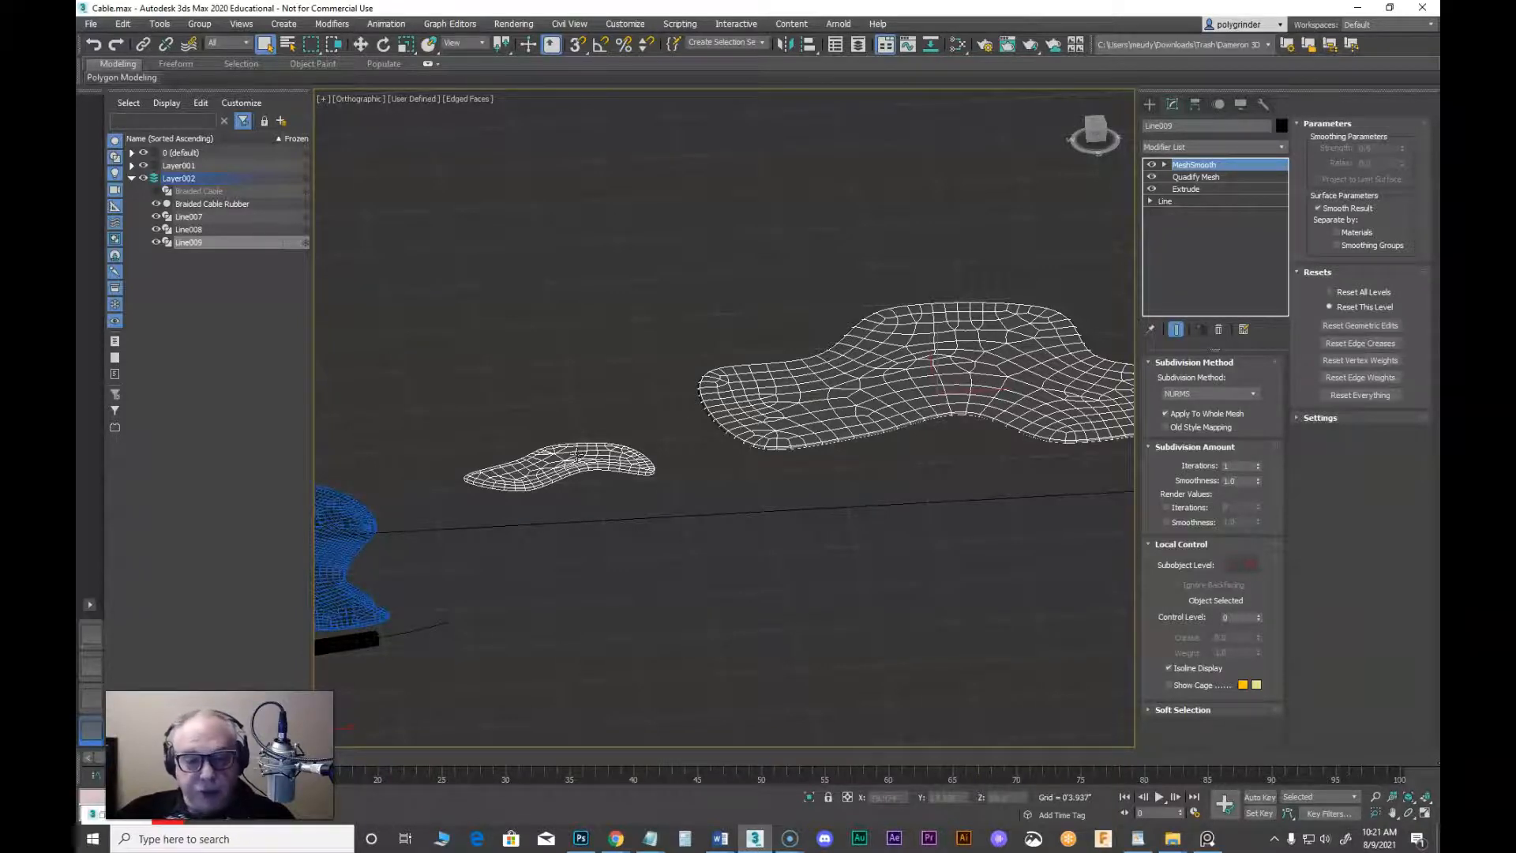
{"action": "scroll", "coordinate": [613, 518], "scroll_direction": "up", "scroll_amount": 5}
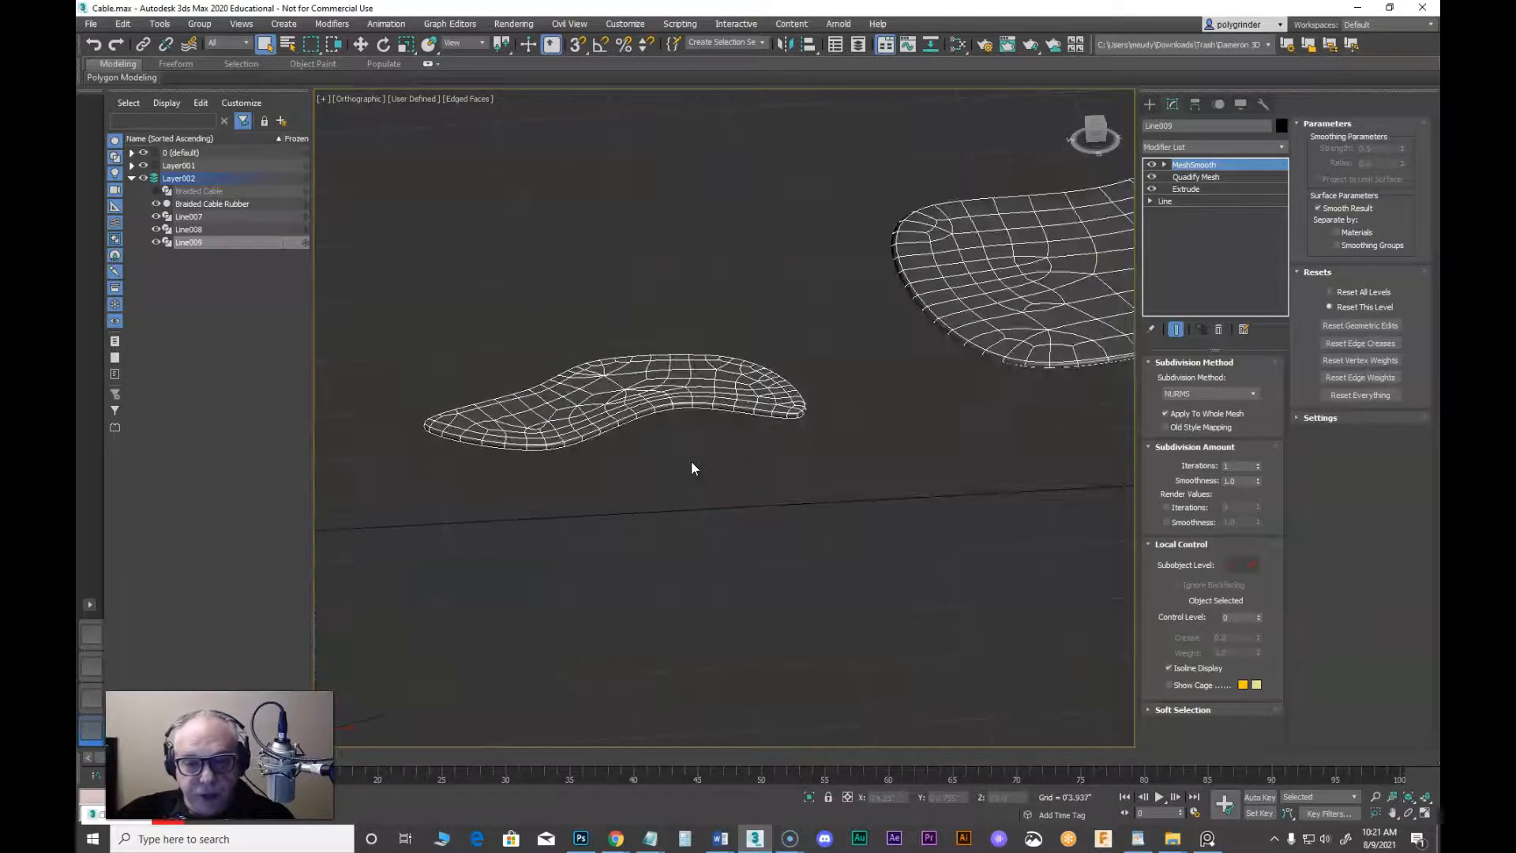
Switch to Photoshop to examine the liquid puddles in the finished render, and return to 3ds Max
{"action": "left_click", "coordinate": [1150, 105]}
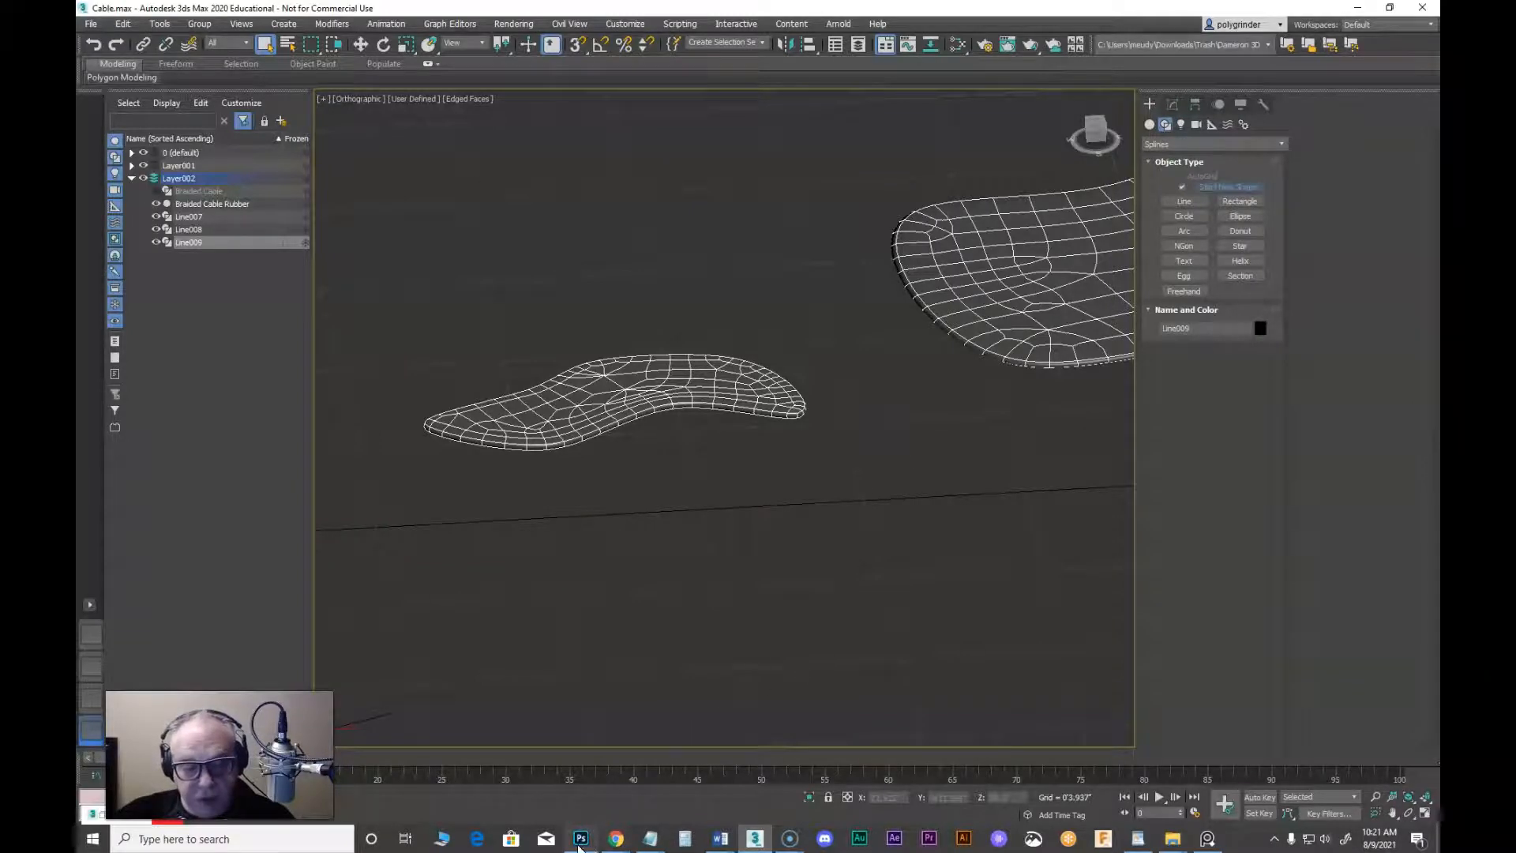
{"action": "left_click", "coordinate": [581, 838]}
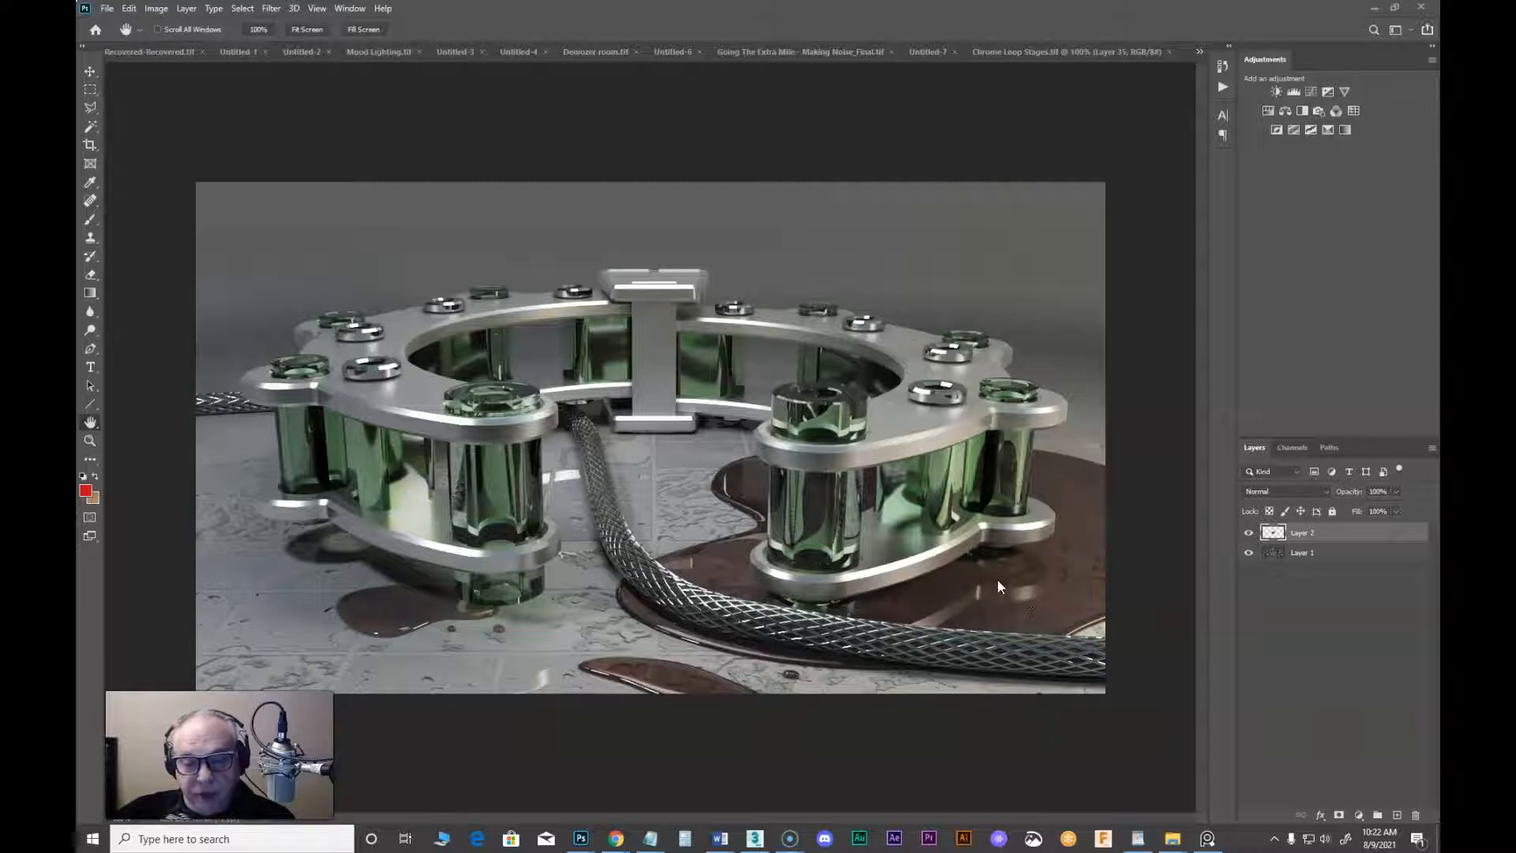
{"action": "left_click", "coordinate": [1374, 10]}
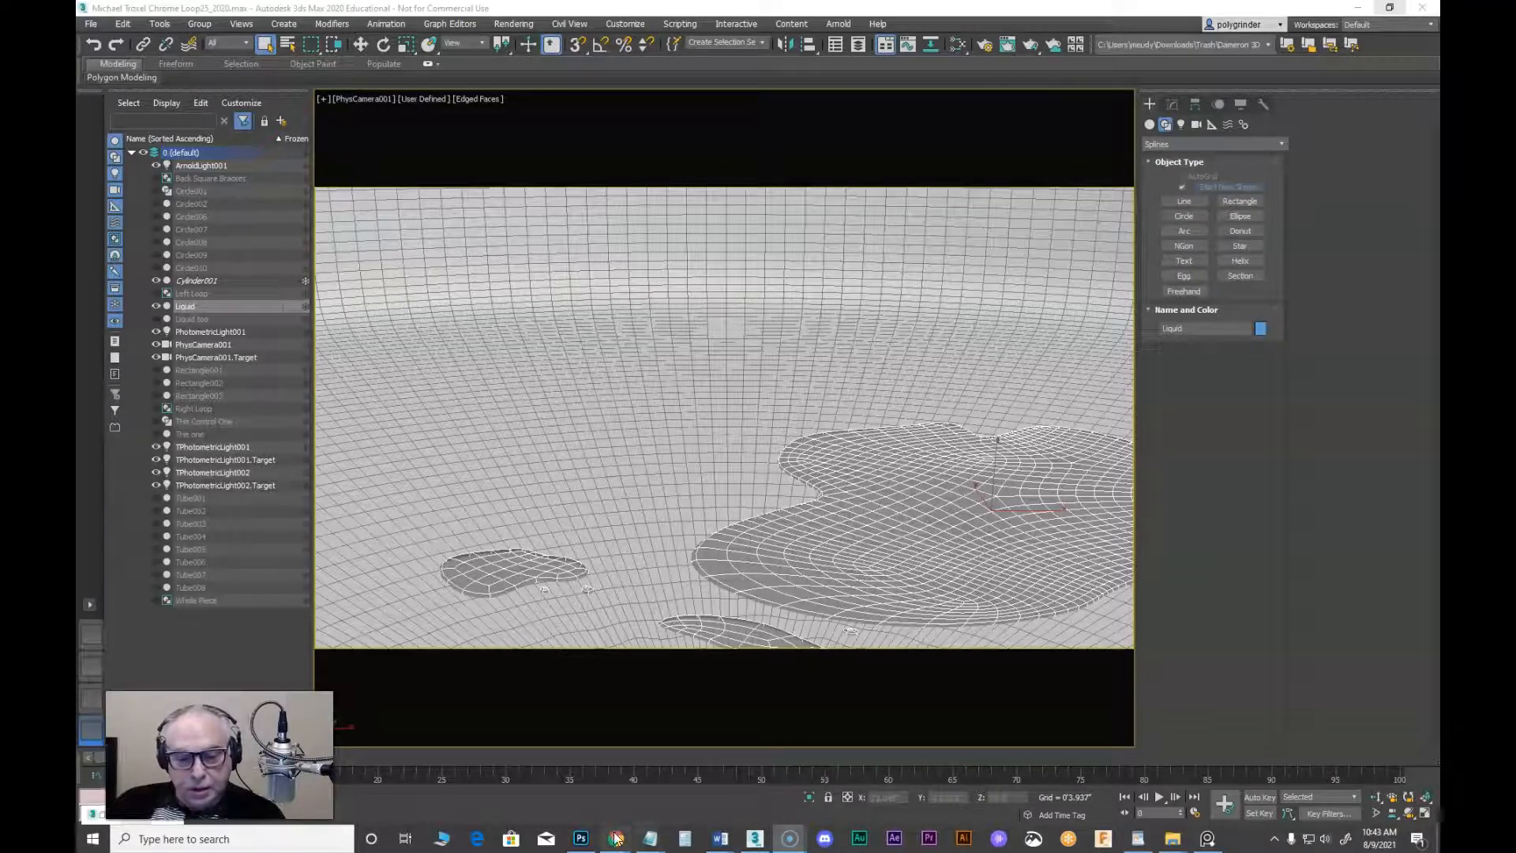
Open the Oil physical material in the Slate Material Editor and review its parameters and available presets
{"action": "left_click", "coordinate": [954, 50]}
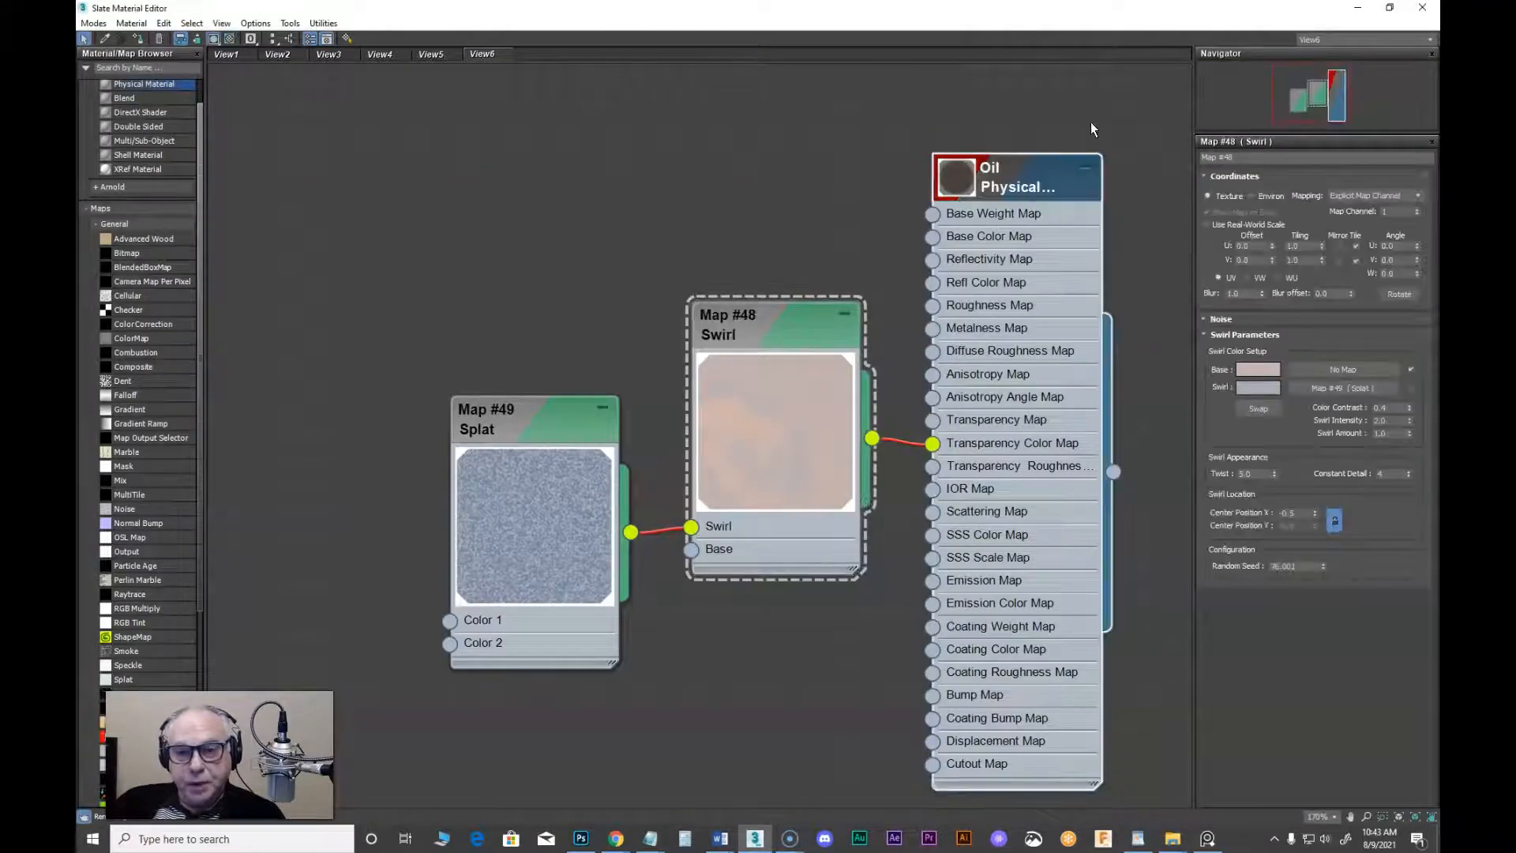
{"action": "middle_click_drag", "start_coordinate": [1091, 129], "coordinate": [920, 144]}
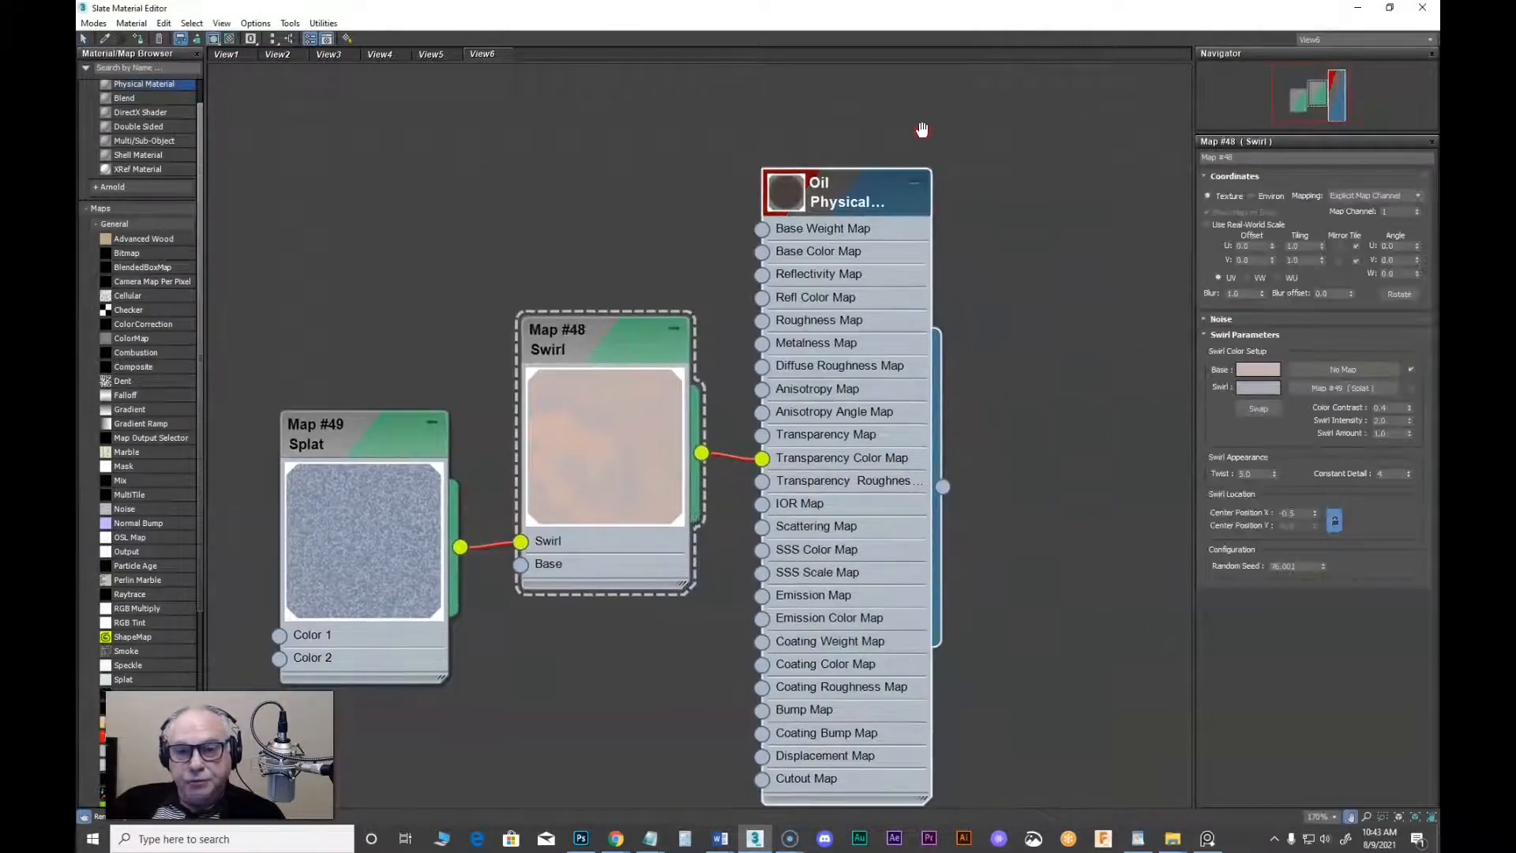
{"action": "double_click", "coordinate": [871, 203]}
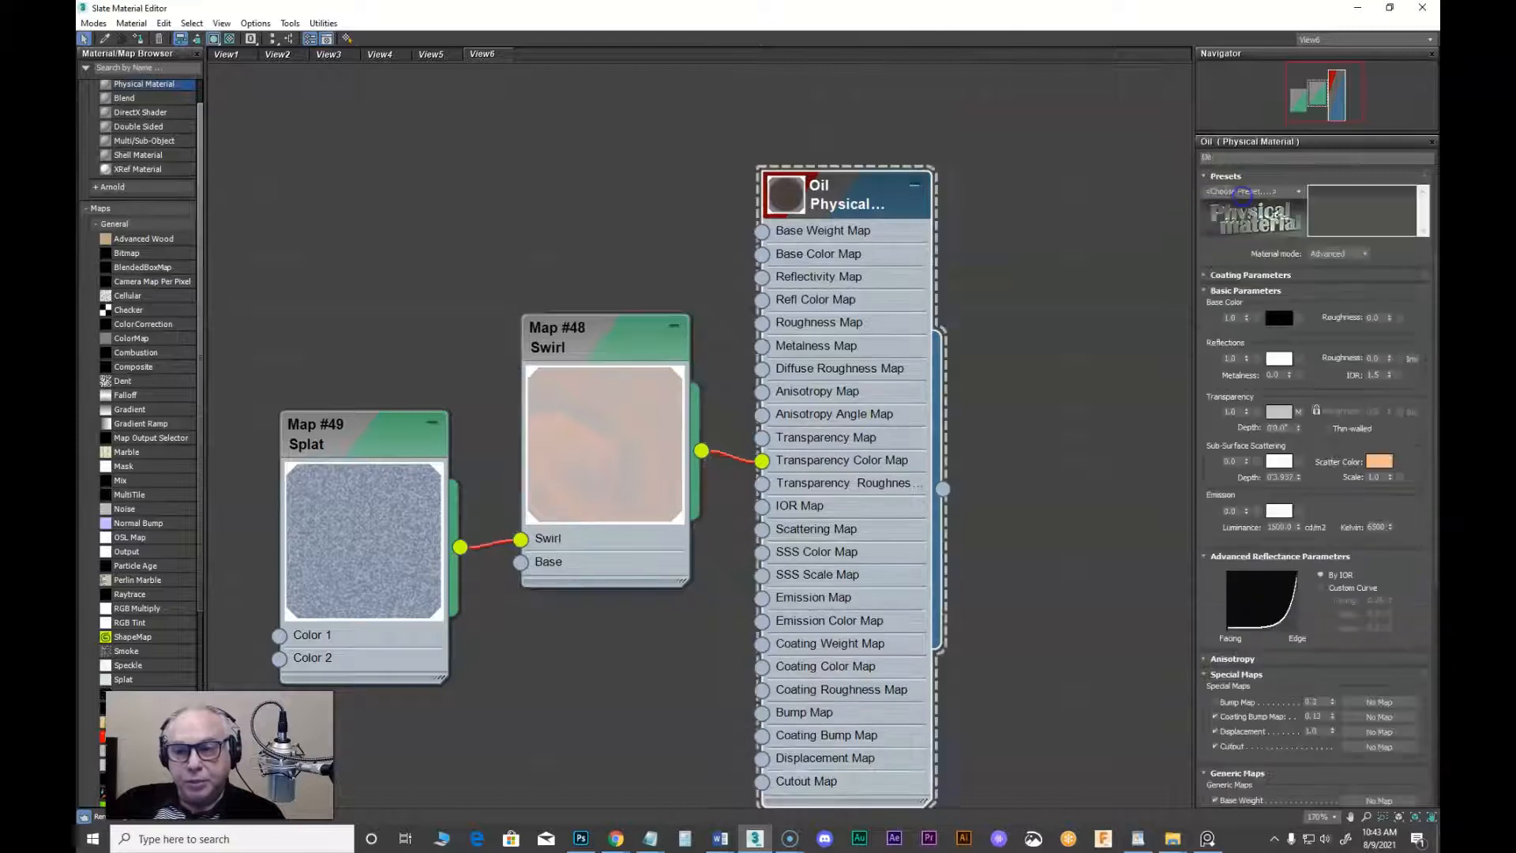
{"action": "left_click", "coordinate": [1290, 190]}
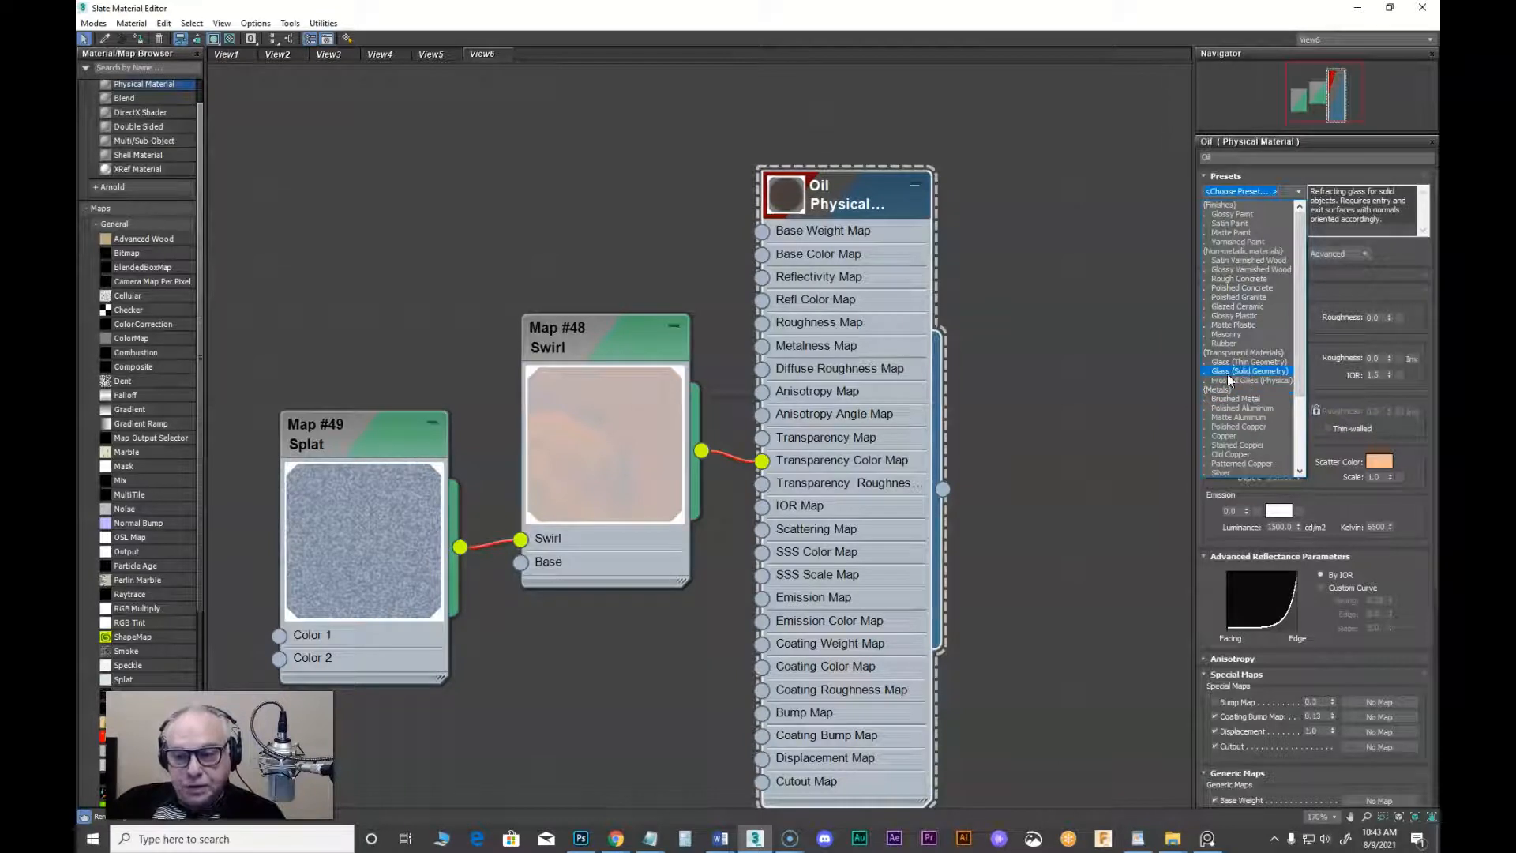
{"action": "left_click", "coordinate": [1235, 324]}
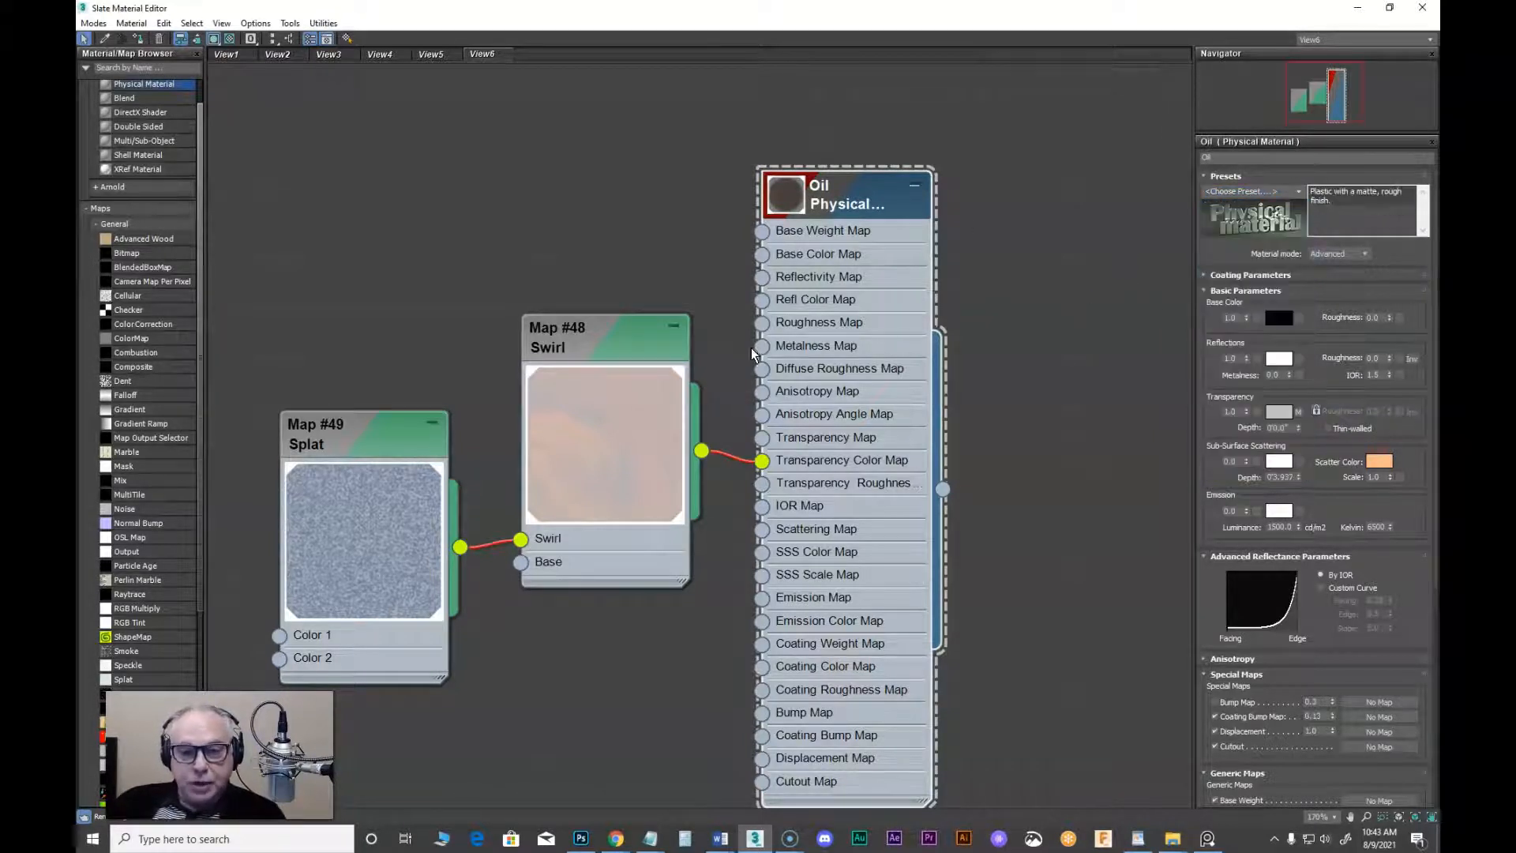
{"action": "middle_click_drag", "start_coordinate": [1022, 496], "coordinate": [1021, 463]}
Examine how the Splat map feeds the Swirl map and Oil's Transparency Color, review Swirl's parameters, and minimize the material editor
{"action": "left_click_drag", "start_coordinate": [622, 315], "coordinate": [611, 333]}
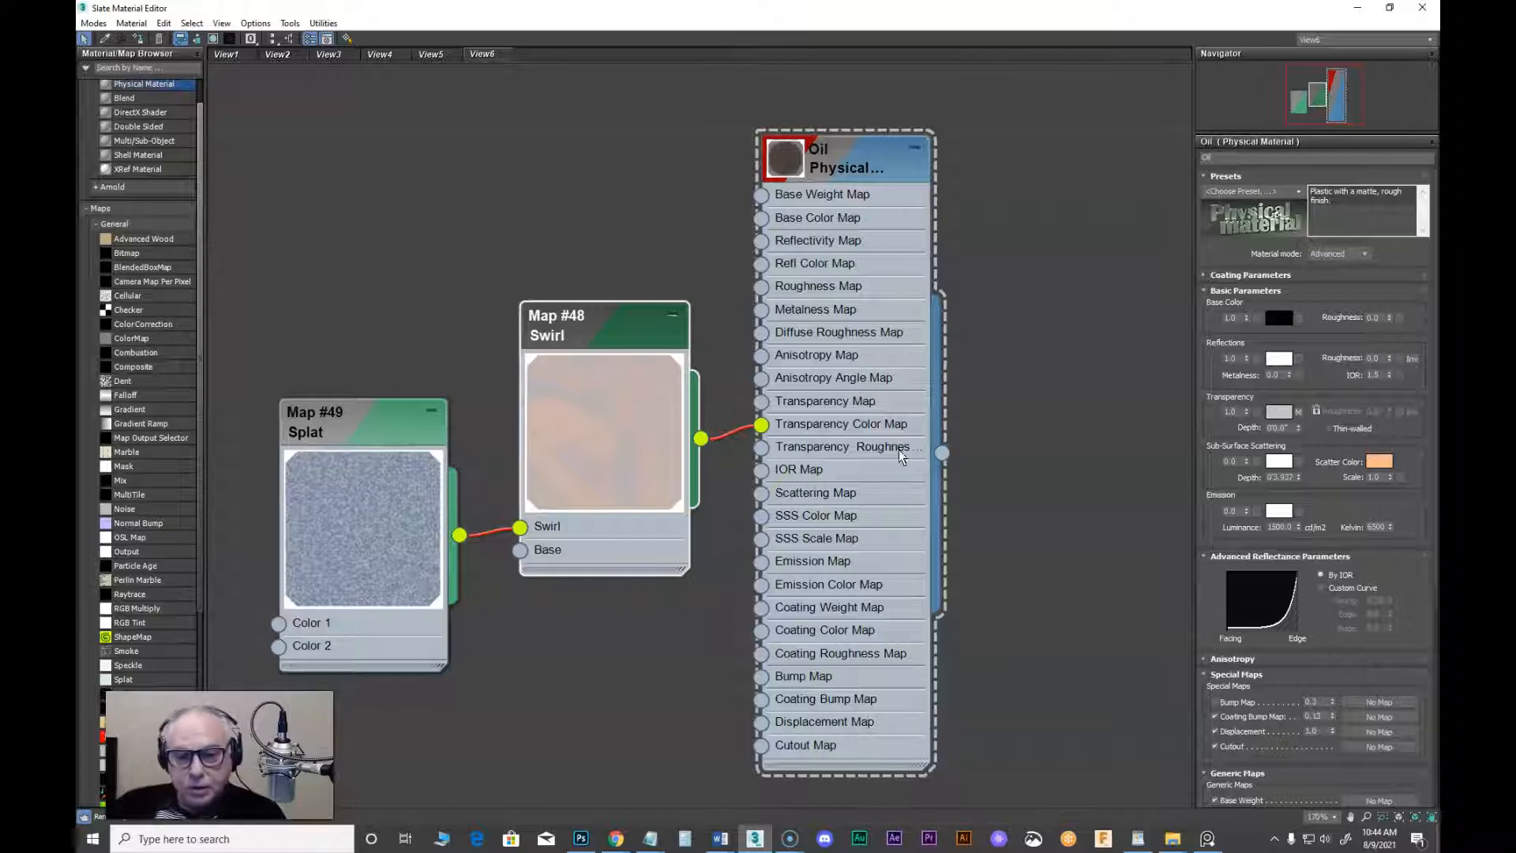
{"action": "mouse_move", "coordinate": [358, 466]}
{"action": "left_mouse_down"}
{"action": "mouse_move", "coordinate": [319, 396]}
{"action": "mouse_move", "coordinate": [335, 466]}
{"action": "left_mouse_up"}
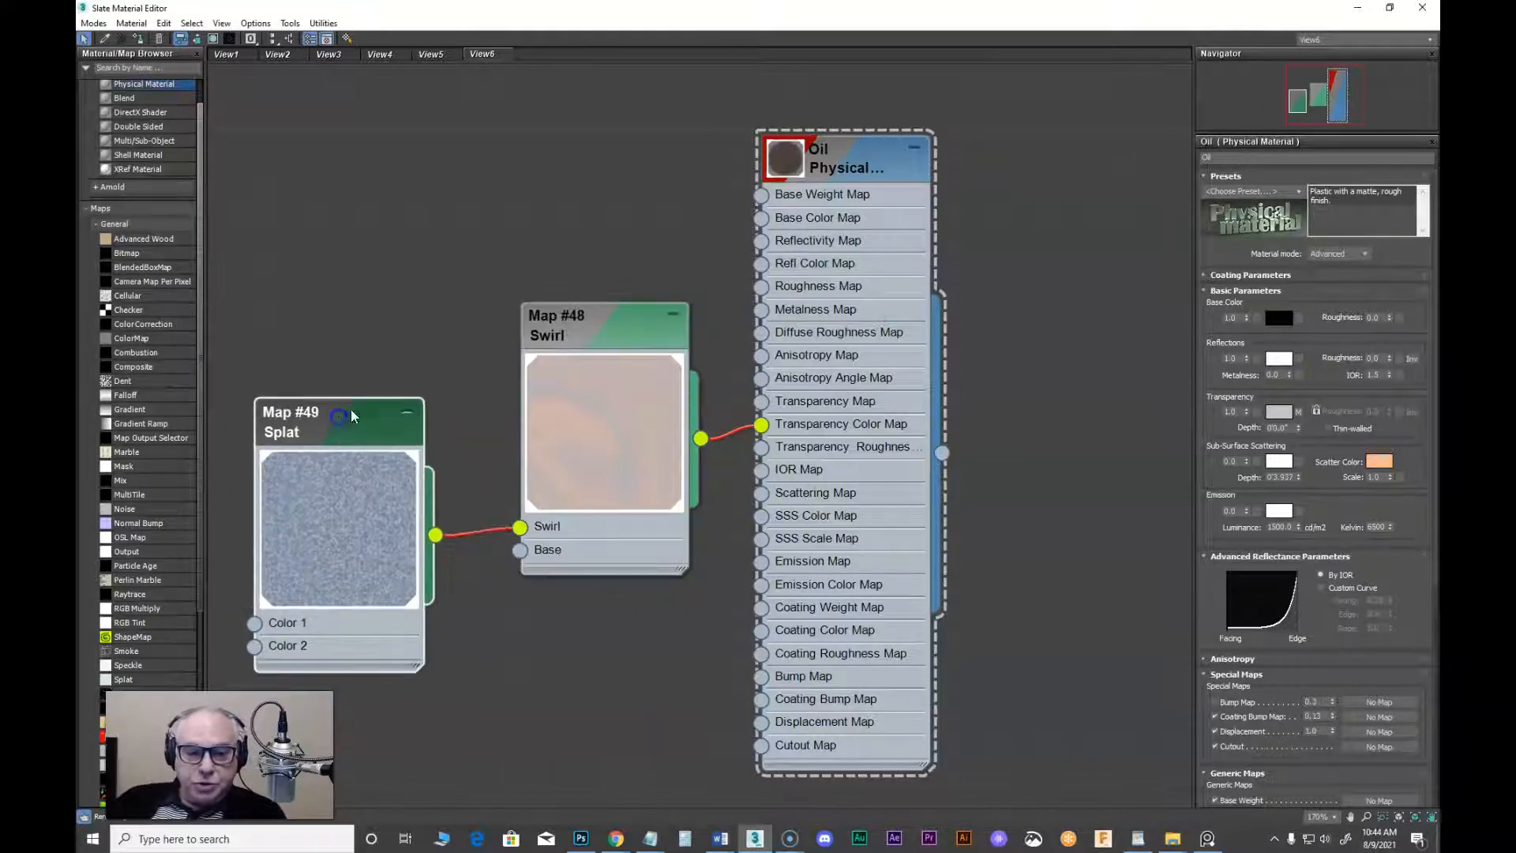
{"action": "left_click", "coordinate": [586, 333]}
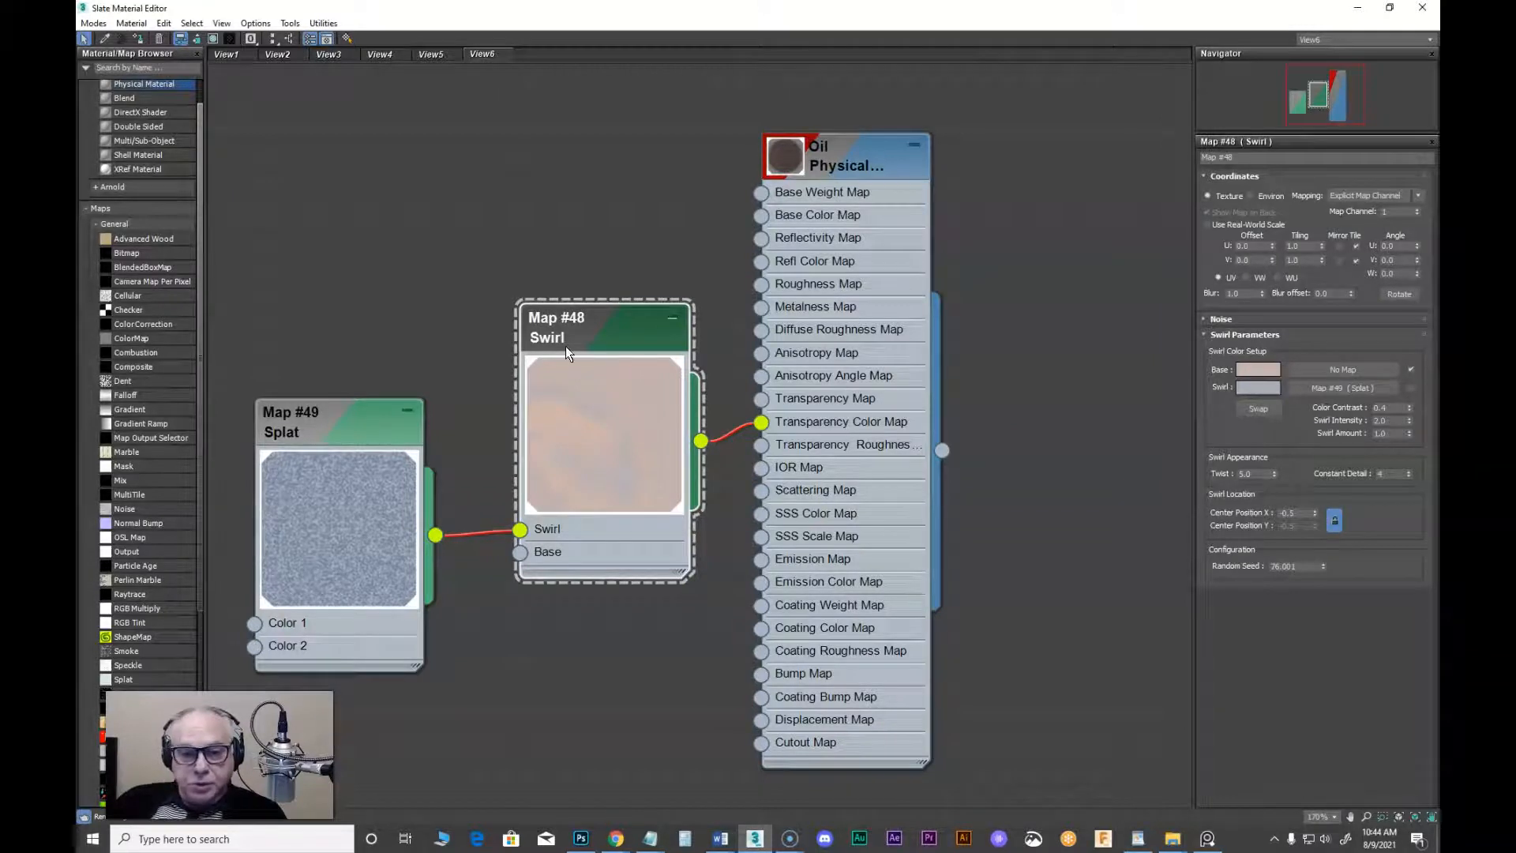
{"action": "mouse_move", "coordinate": [330, 432]}
{"action": "left_mouse_down"}
{"action": "mouse_move", "coordinate": [392, 396]}
{"action": "mouse_move", "coordinate": [324, 368]}
{"action": "mouse_move", "coordinate": [328, 407]}
{"action": "left_mouse_up"}
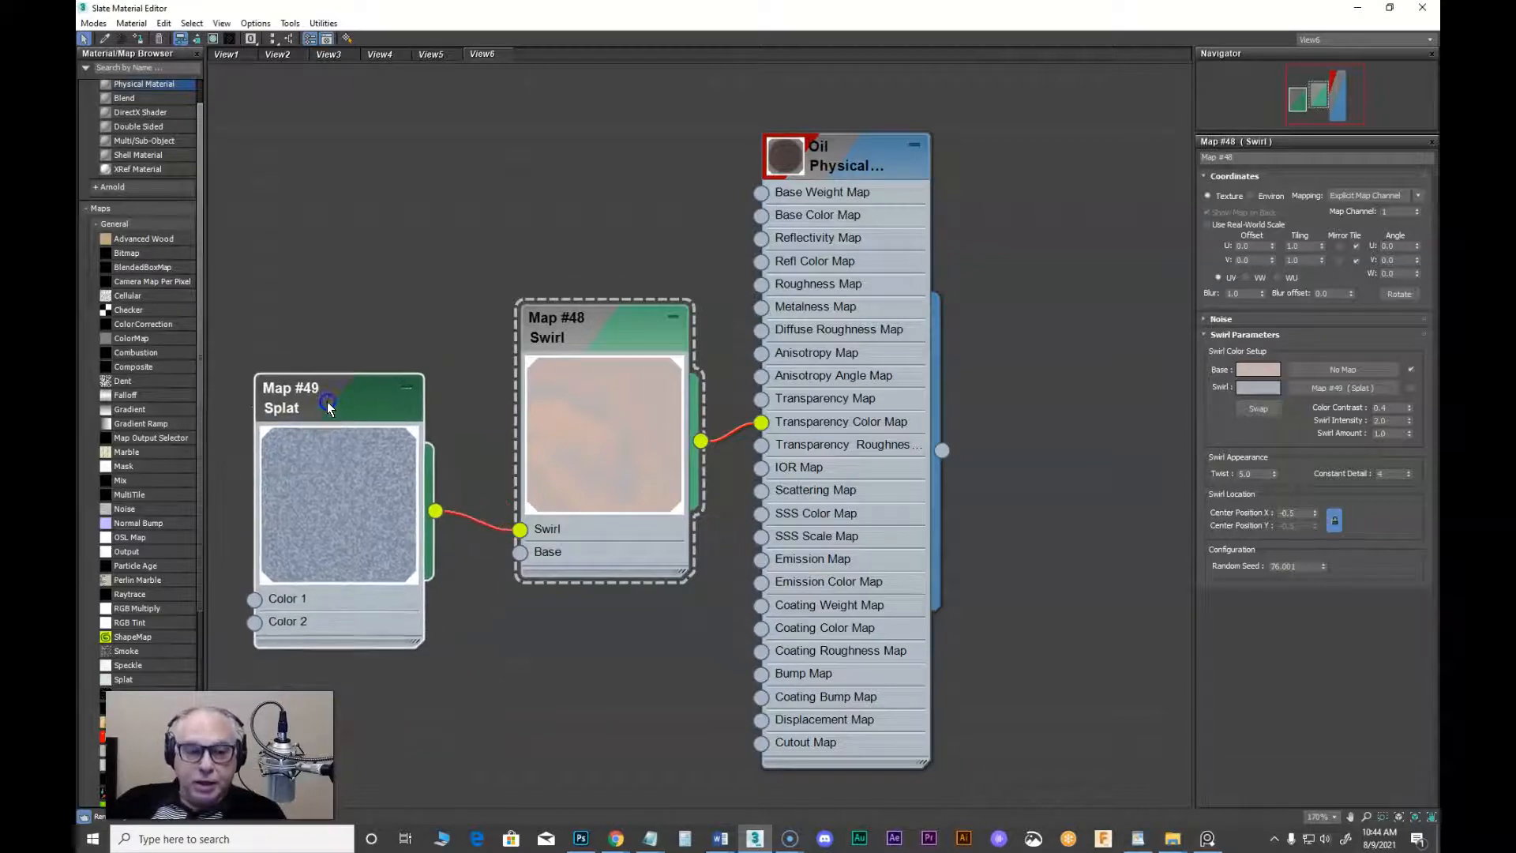
{"action": "mouse_move", "coordinate": [613, 334]}
{"action": "left_mouse_down"}
{"action": "mouse_move", "coordinate": [618, 368]}
{"action": "mouse_move", "coordinate": [600, 343]}
{"action": "left_mouse_up"}
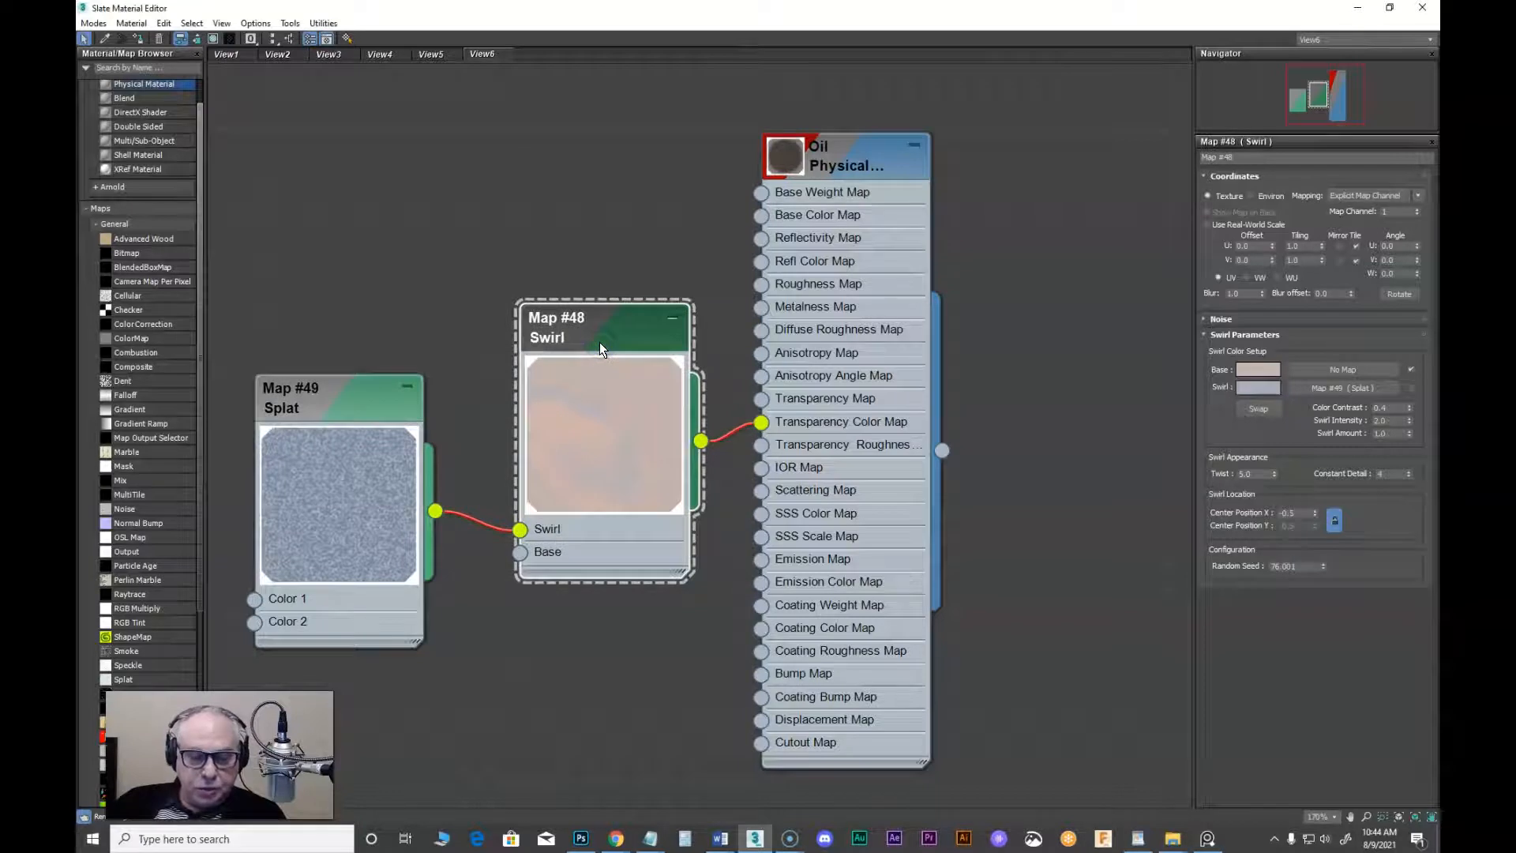
{"action": "left_click_drag", "start_coordinate": [618, 338], "coordinate": [609, 329]}
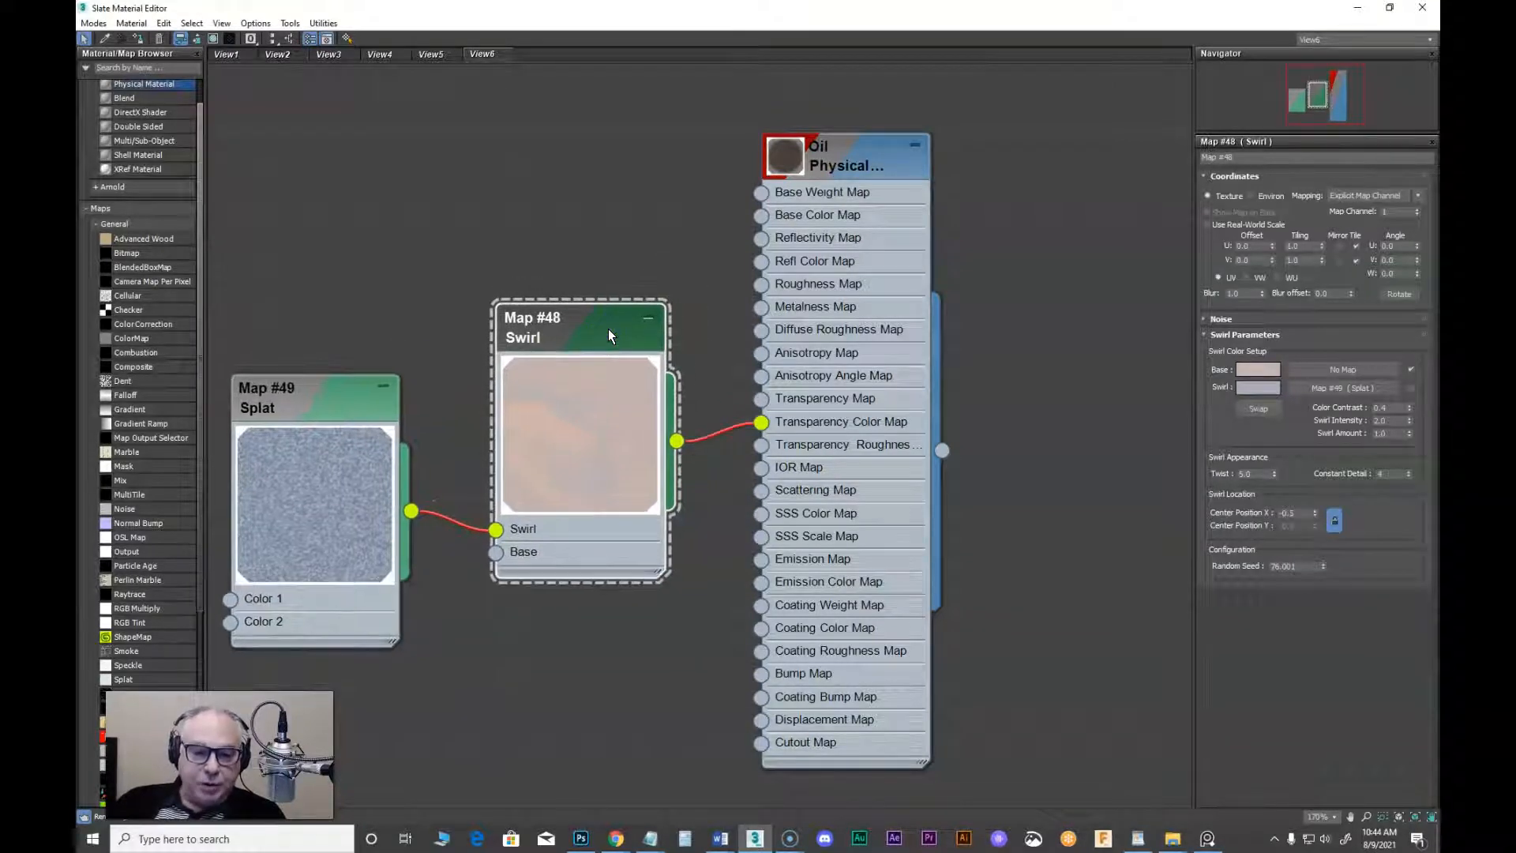
{"action": "left_click", "coordinate": [1357, 7]}
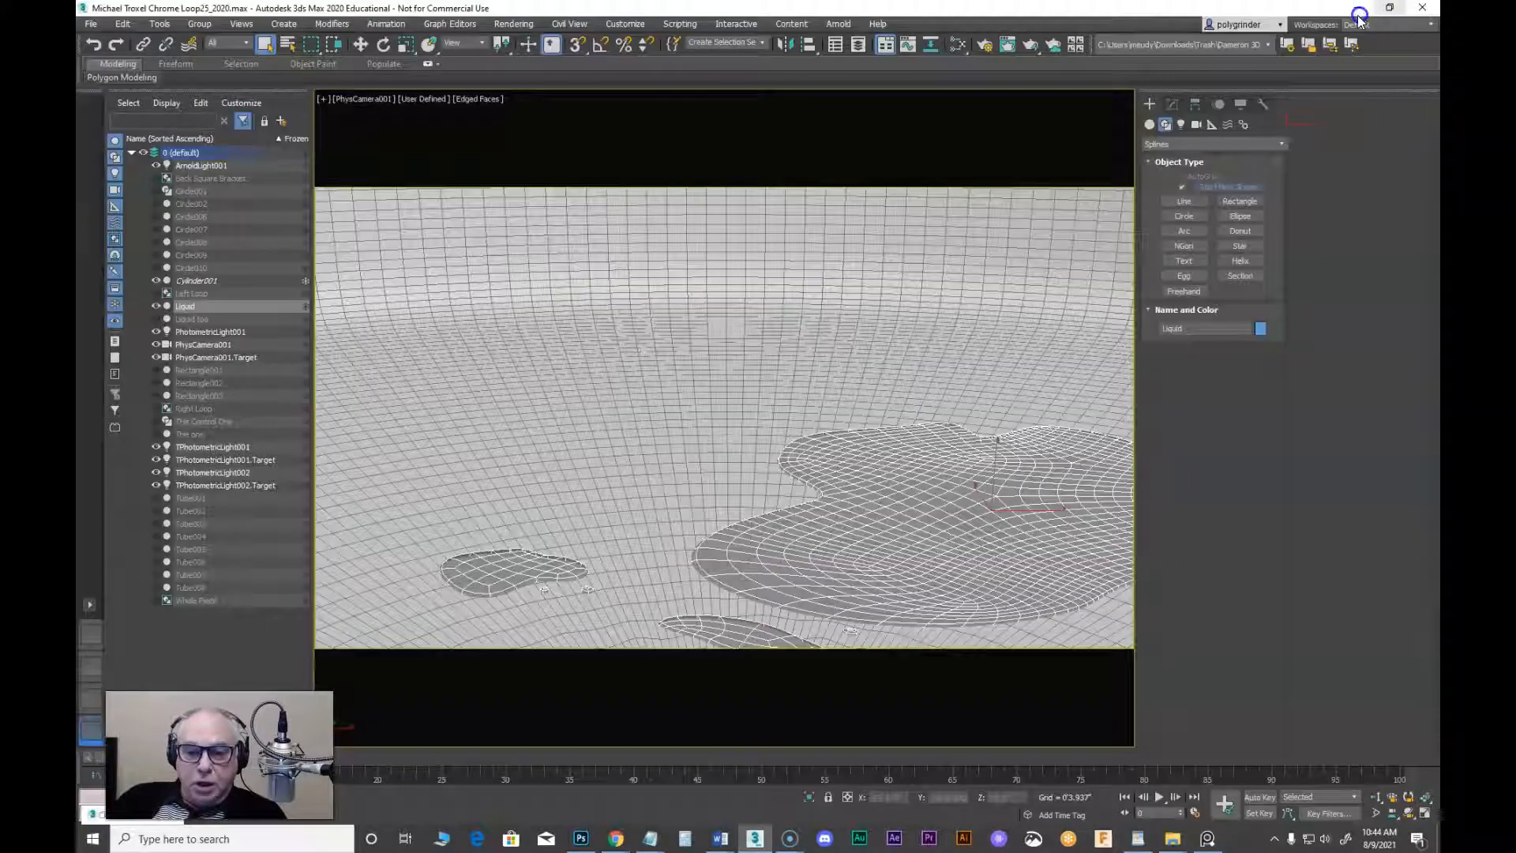
Examine the Liquid object's planar UVW Map modifier in Top view with edged faces off
{"action": "left_click", "coordinate": [860, 511]}
{"action": "key", "text": "t"}
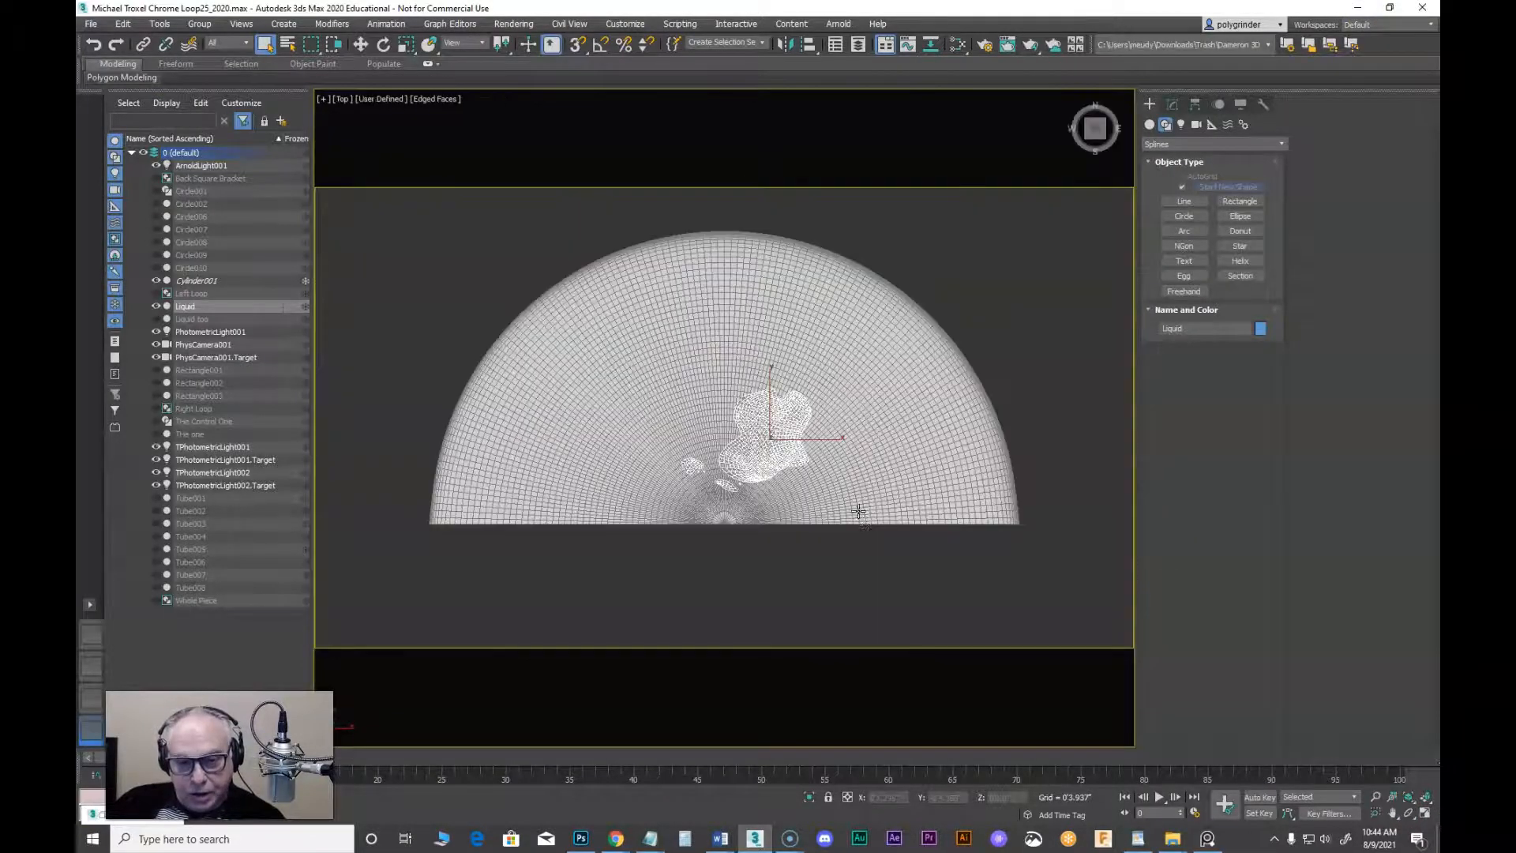
{"action": "scroll", "coordinate": [784, 466], "scroll_direction": "up", "scroll_amount": 5}
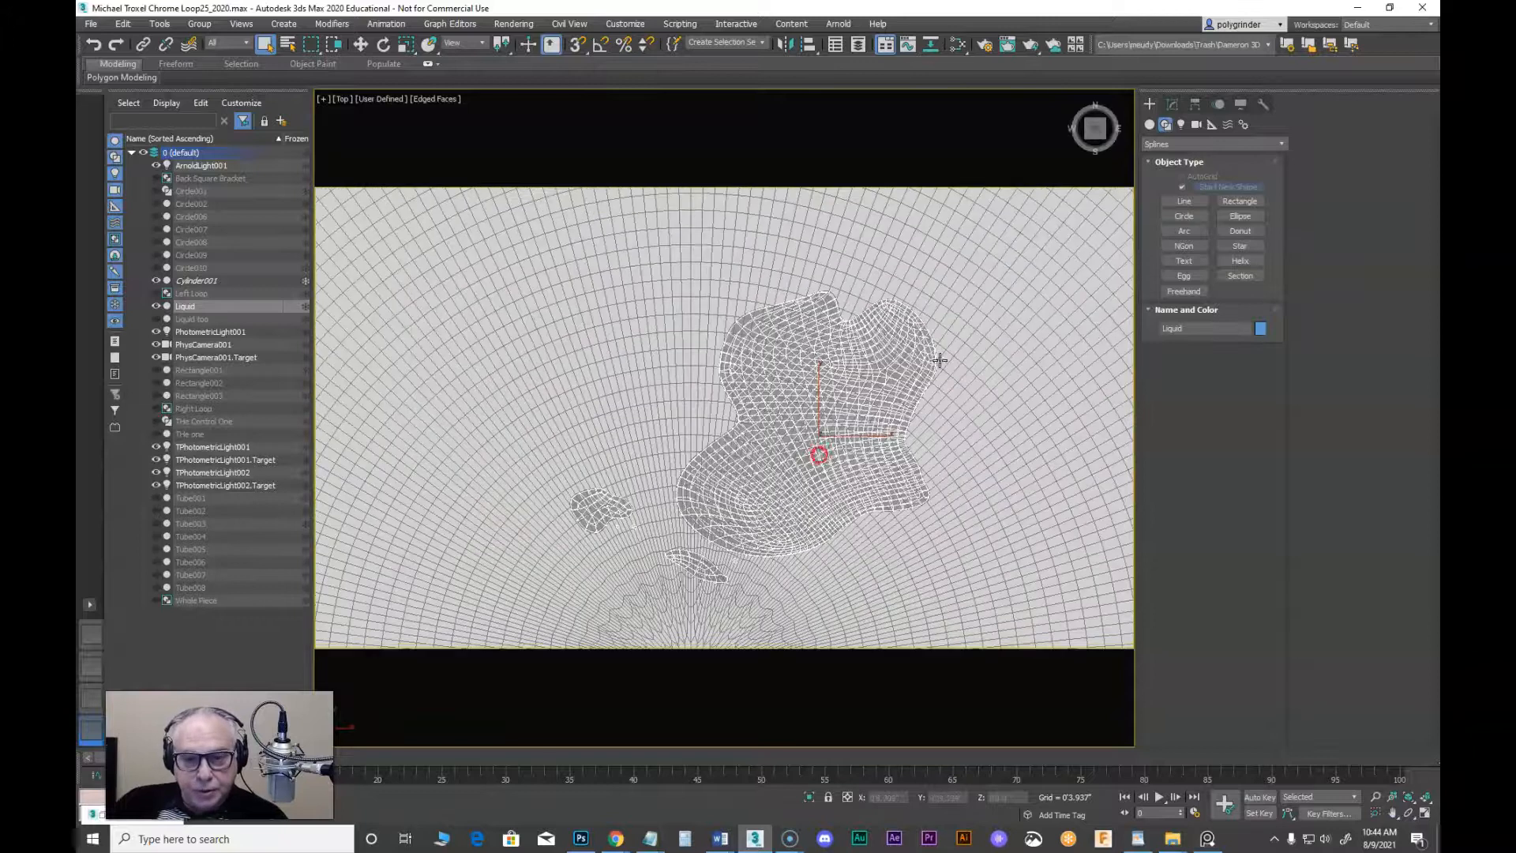
{"action": "left_click", "coordinate": [1172, 105]}
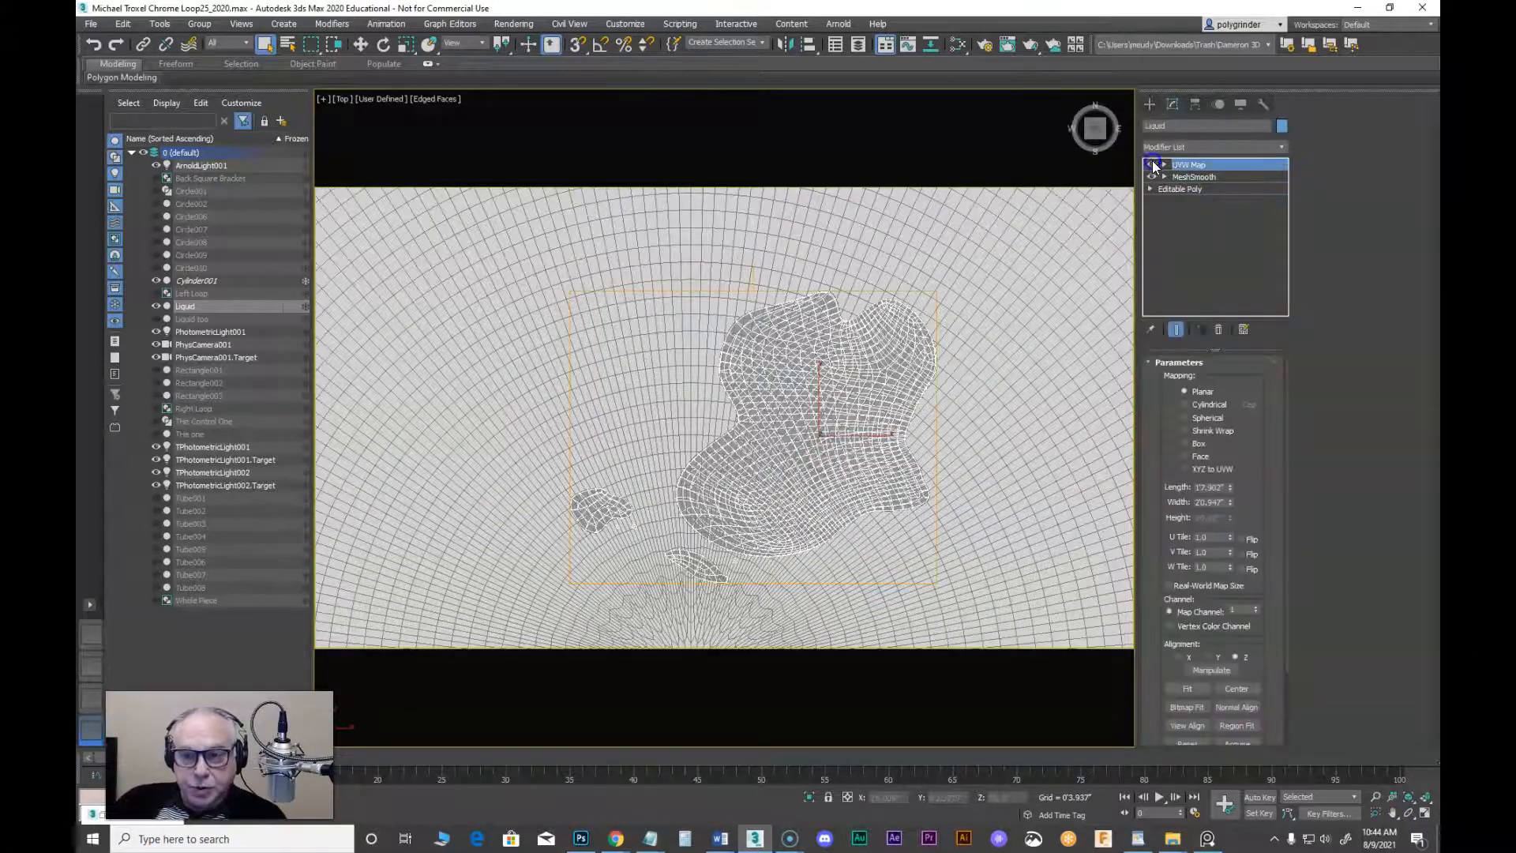
{"action": "left_click", "coordinate": [1200, 164]}
{"action": "middle_click_drag", "start_coordinate": [788, 460], "coordinate": [812, 454]}
{"action": "key", "text": "F4"}
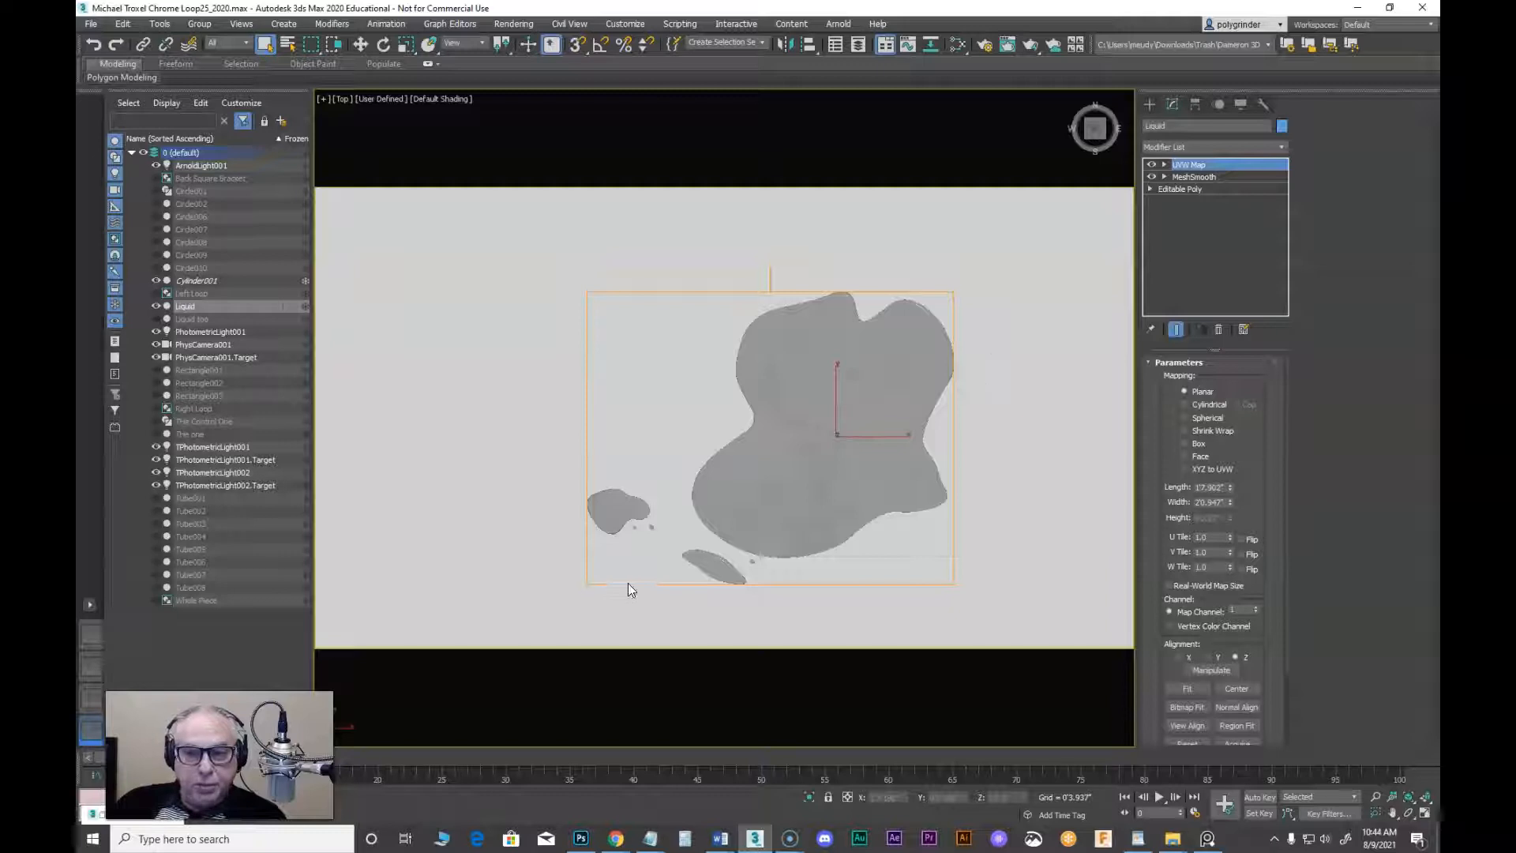
{"action": "scroll", "coordinate": [795, 514], "scroll_direction": "up", "scroll_amount": 2}
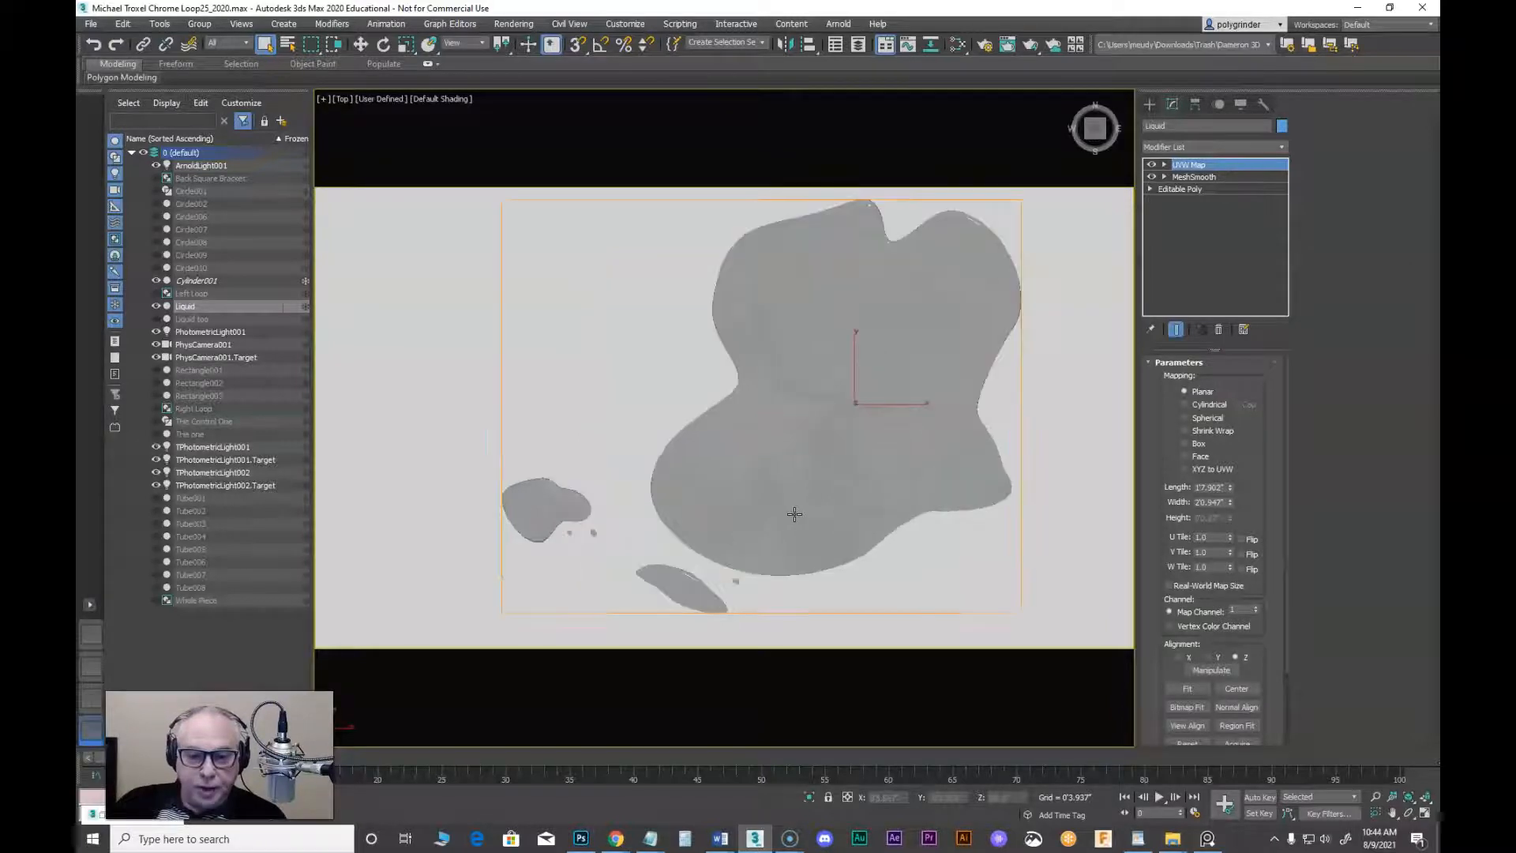
Finish examining the Liquid object in Top view and return the viewport to the PhysCamera001 view
{"action": "mouse_move", "coordinate": [890, 405]}
{"action": "middle_mouse_down"}
{"action": "mouse_move", "coordinate": [870, 443]}
{"action": "mouse_move", "coordinate": [887, 421]}
{"action": "middle_mouse_up"}
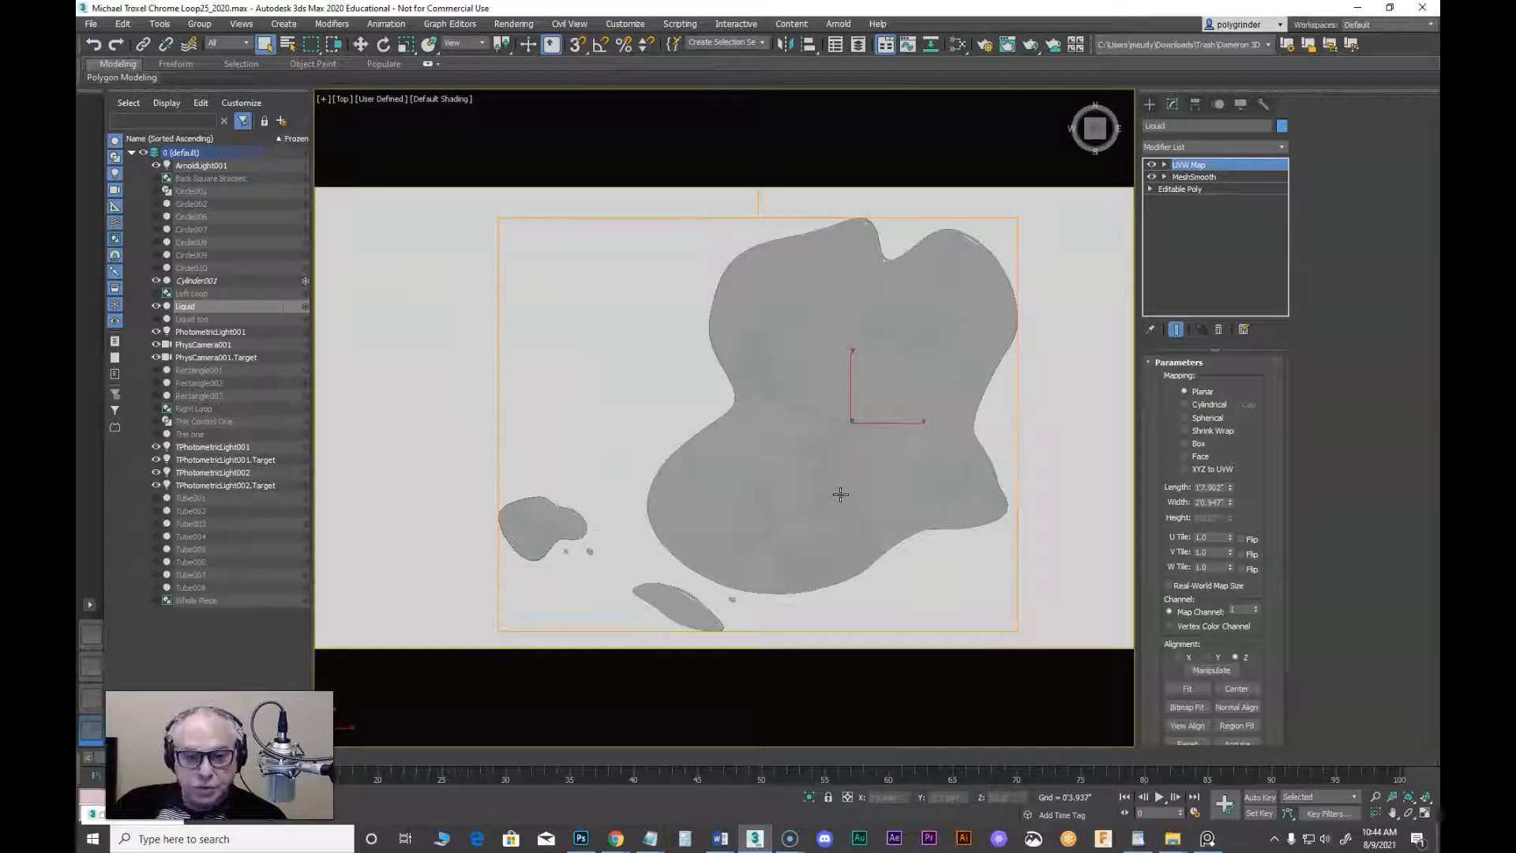
{"action": "right_click", "coordinate": [870, 487]}
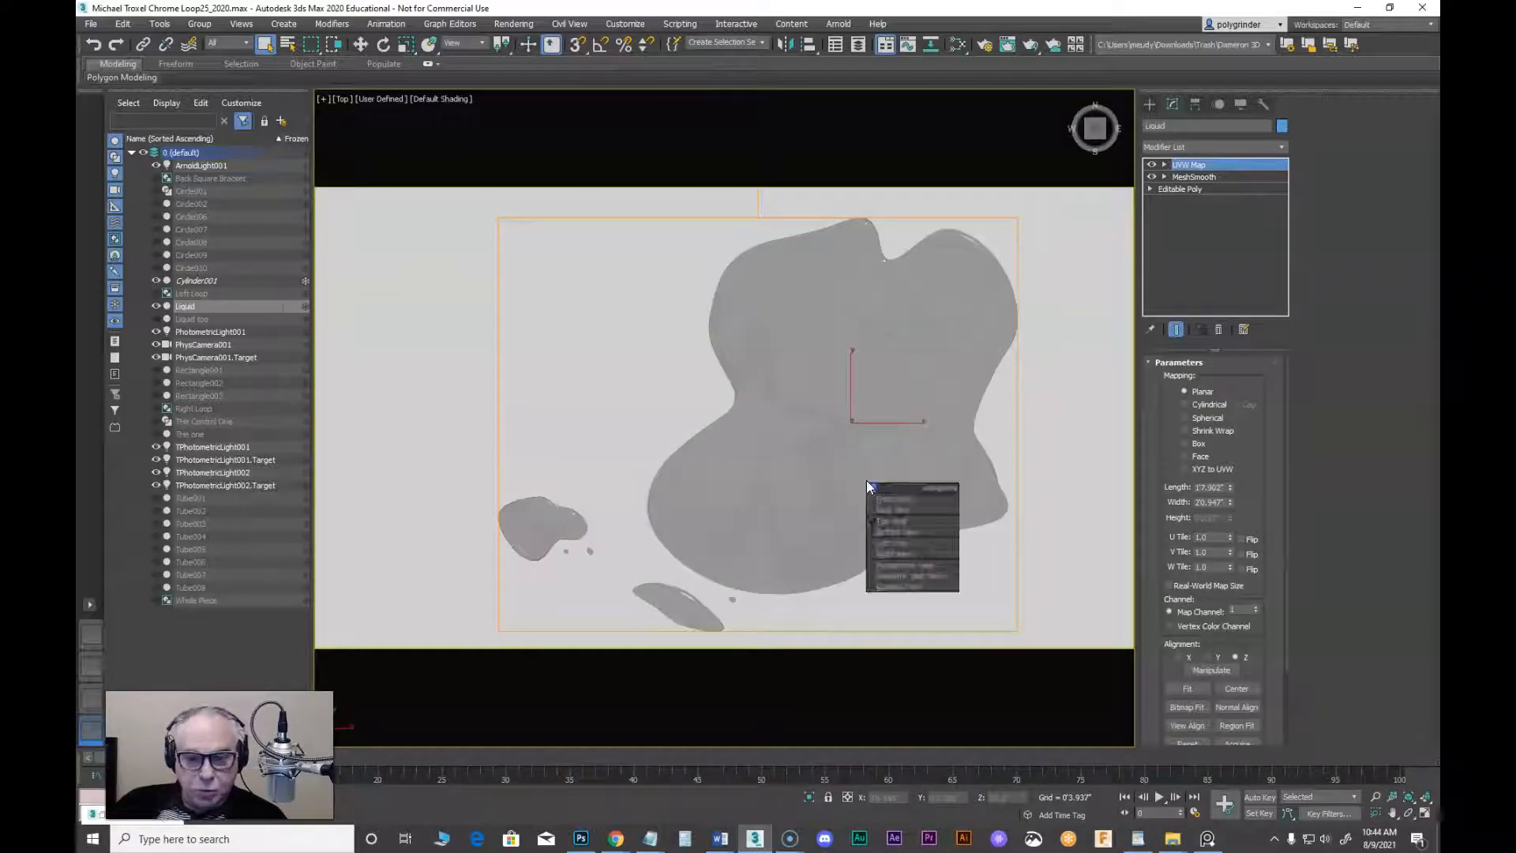
{"action": "key", "text": "c"}
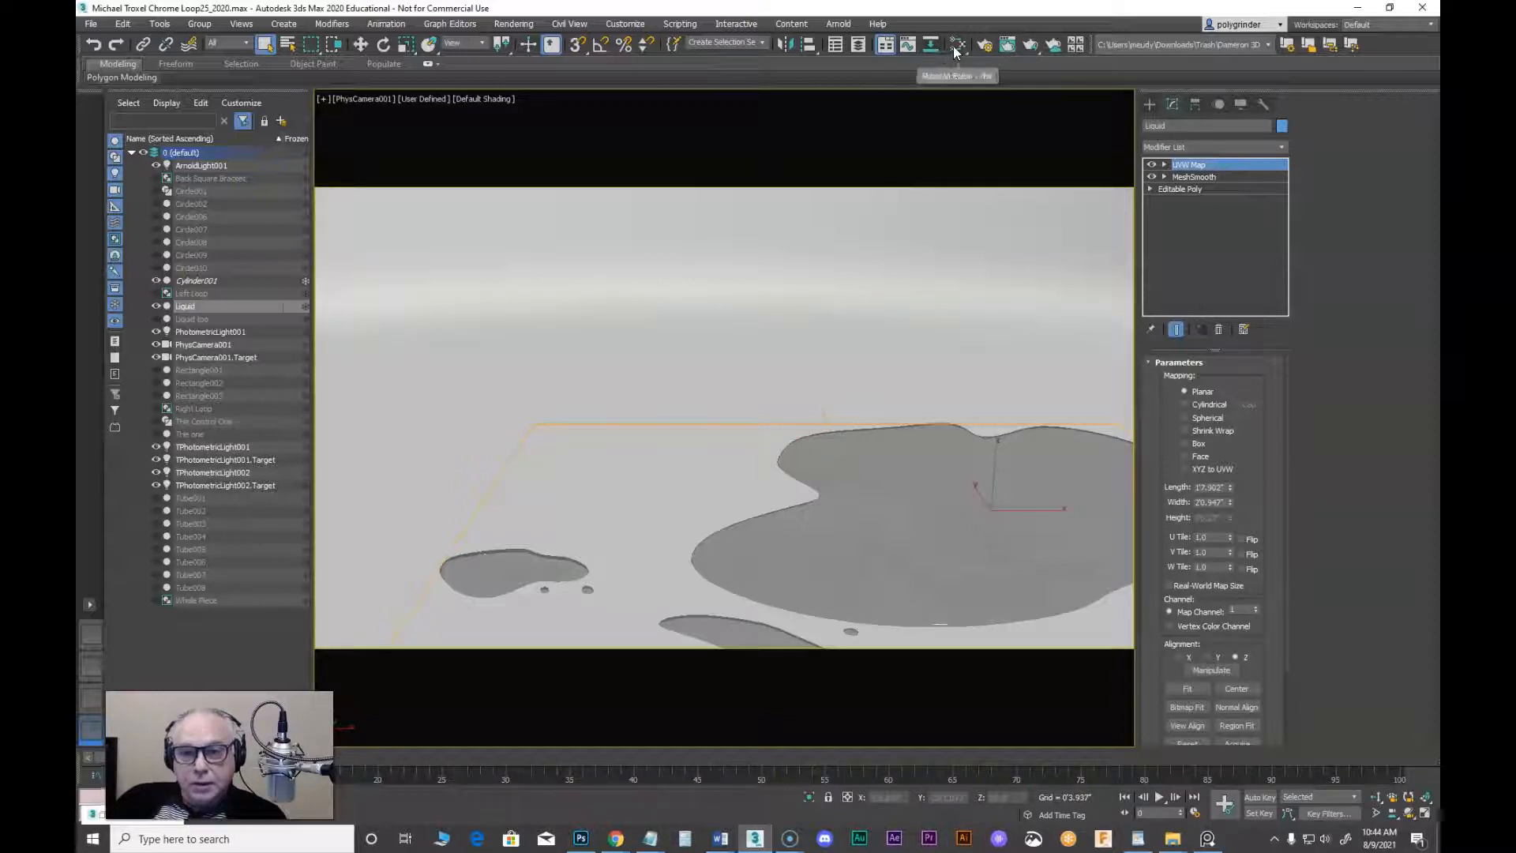
Switch to Photoshop, hide Layer 31 to expose the liquid puddles and cable, and select Layer 27
{"action": "left_click", "coordinate": [588, 840]}
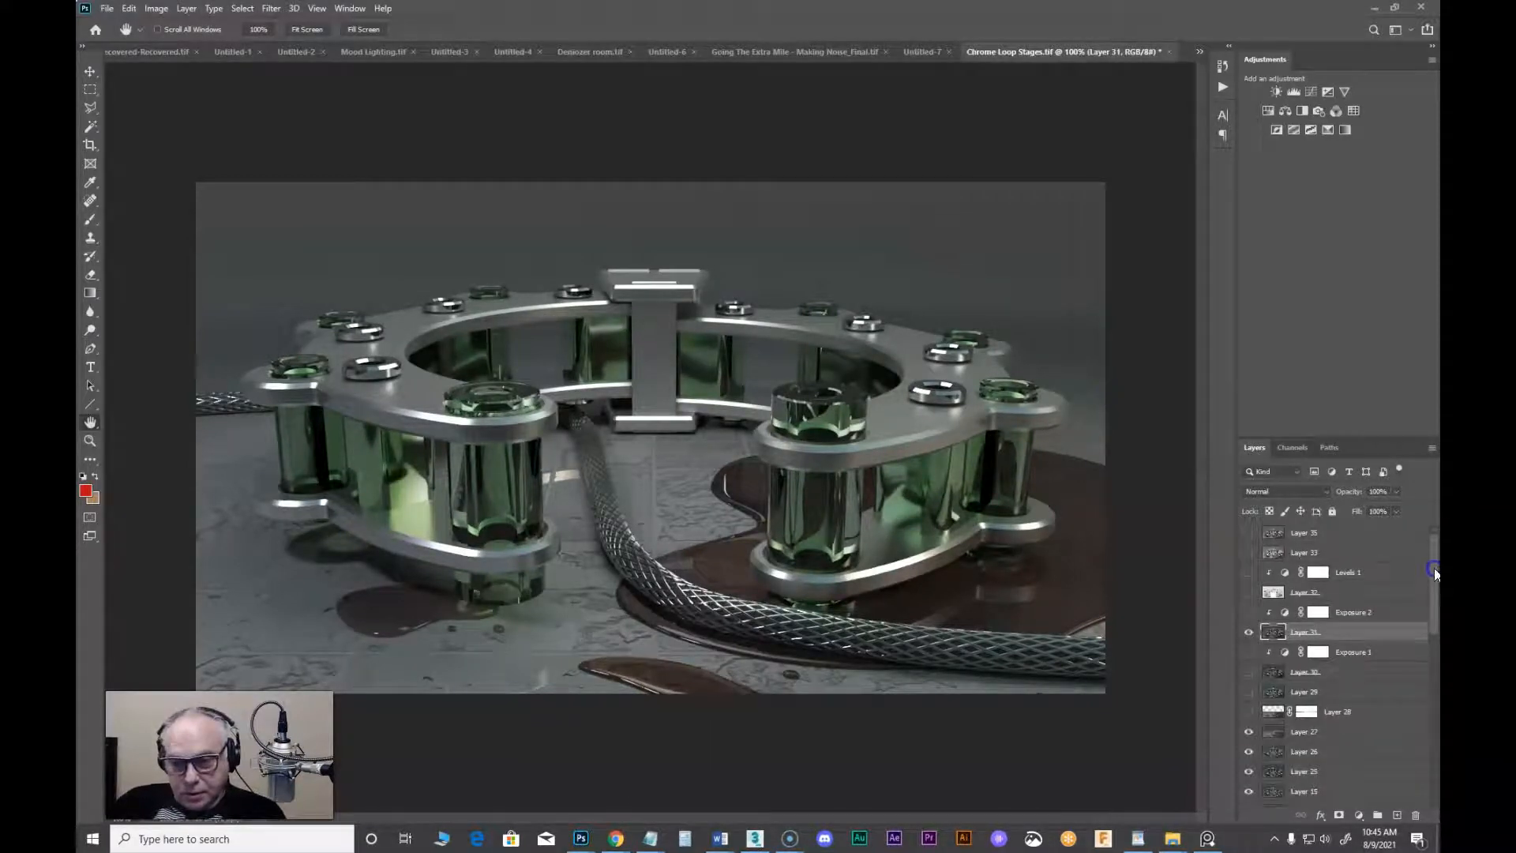
{"action": "scroll", "coordinate": [1434, 567], "scroll_direction": "down", "scroll_amount": 3}
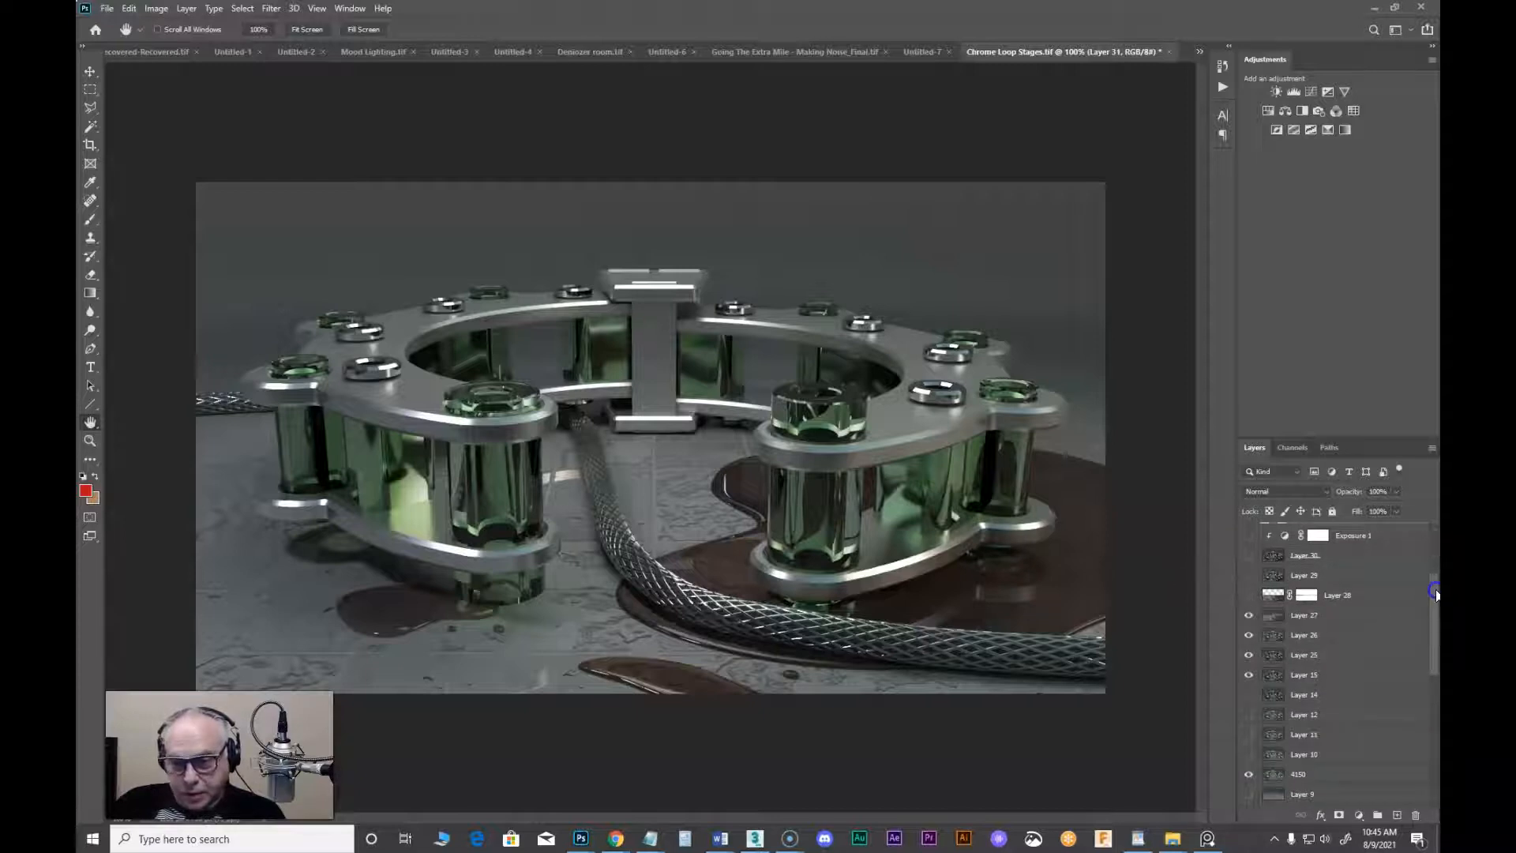
{"action": "scroll", "coordinate": [1437, 594], "scroll_direction": "up", "scroll_amount": 3}
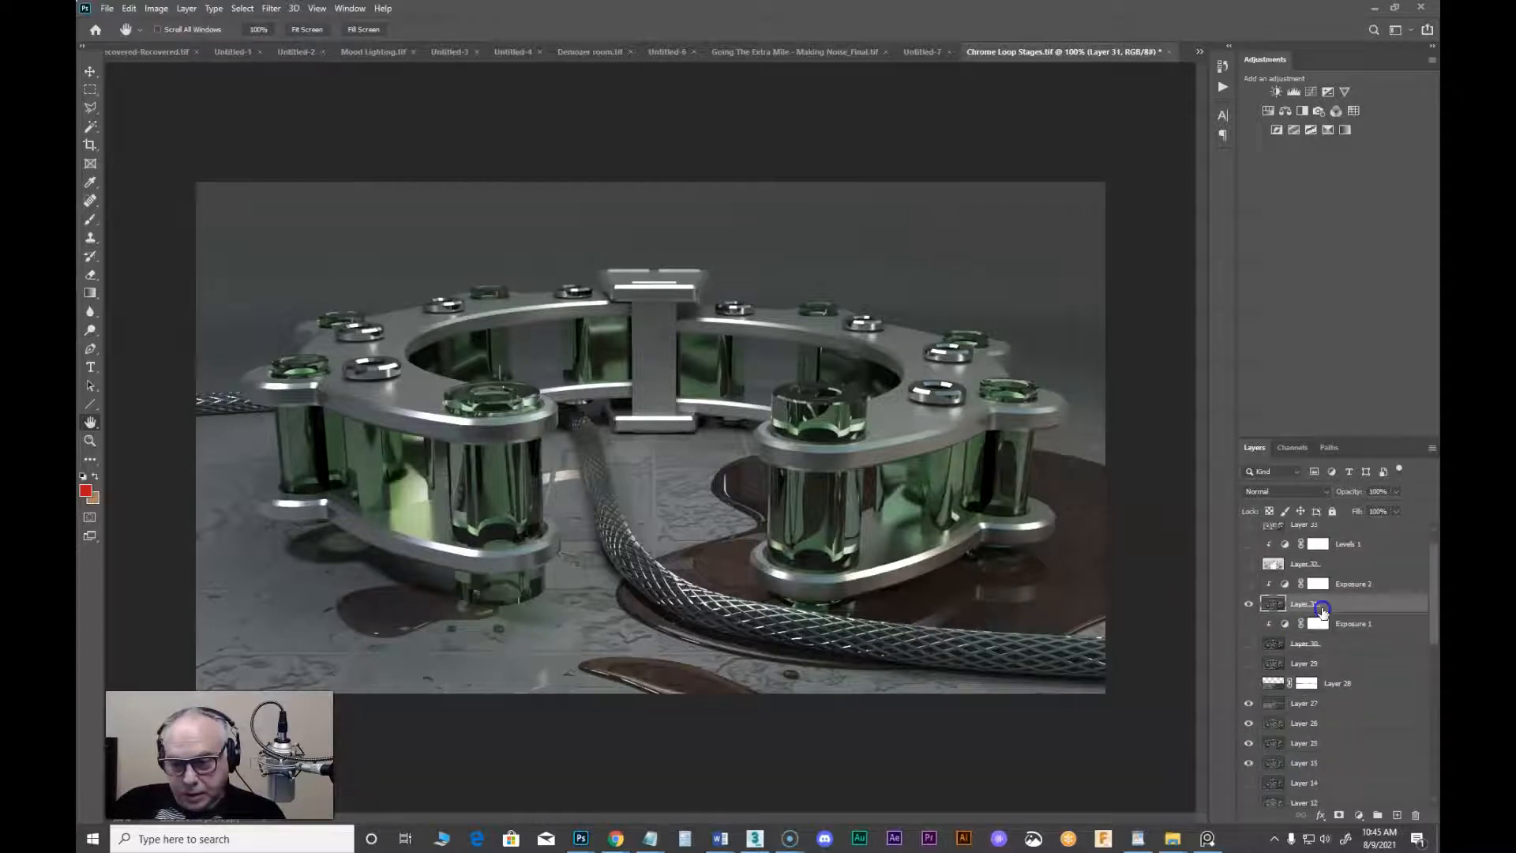
{"action": "left_click", "coordinate": [1248, 604]}
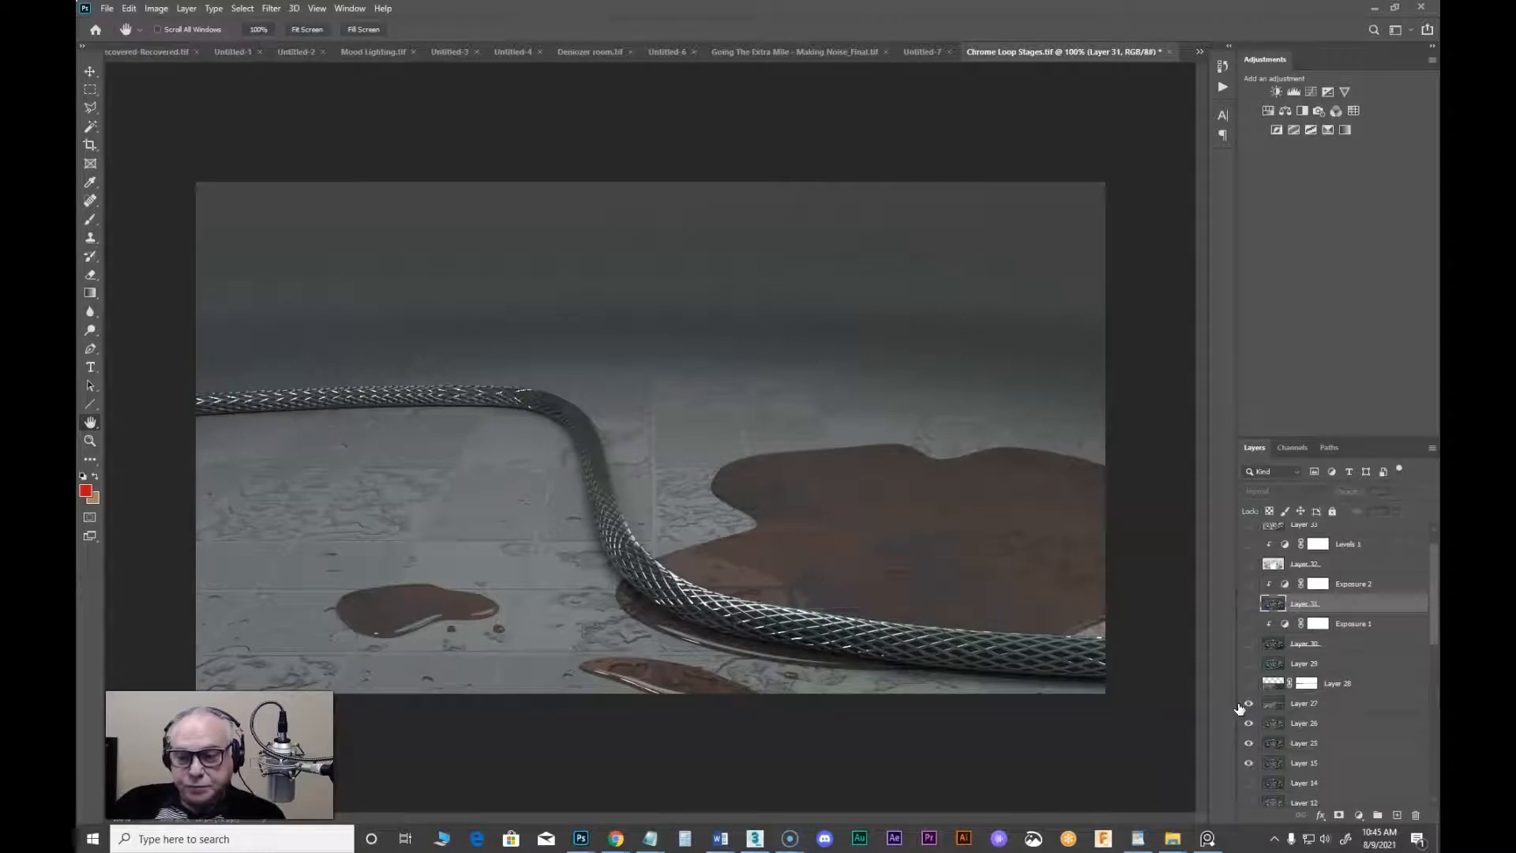
{"action": "left_click", "coordinate": [1304, 705]}
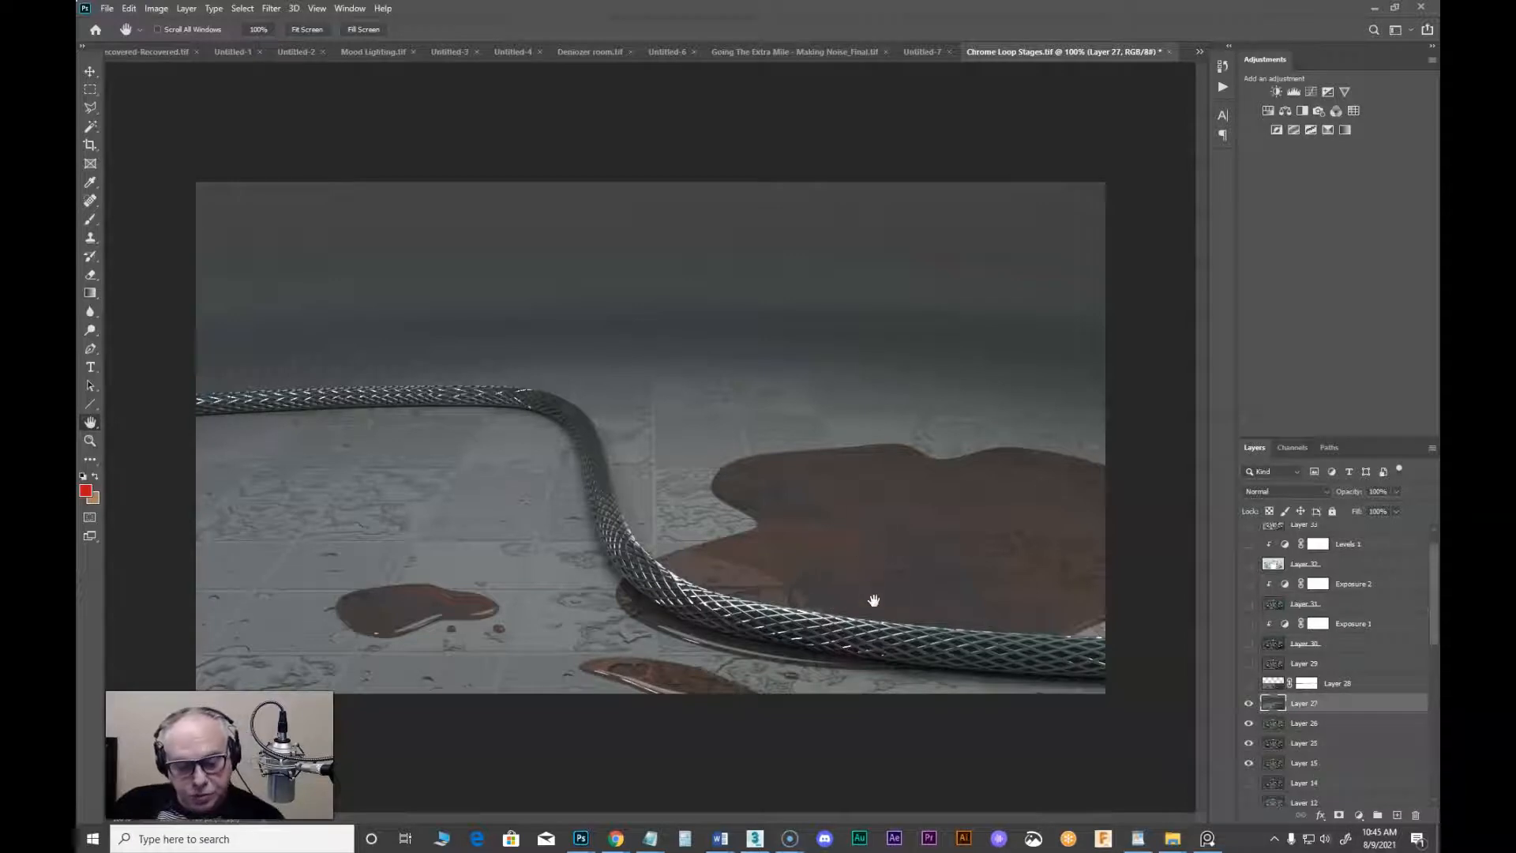
Return to 3ds Max, open the Slate Material Editor and move the Swirl map node closer to the Oil material
{"action": "key", "text": "alt+Tab"}
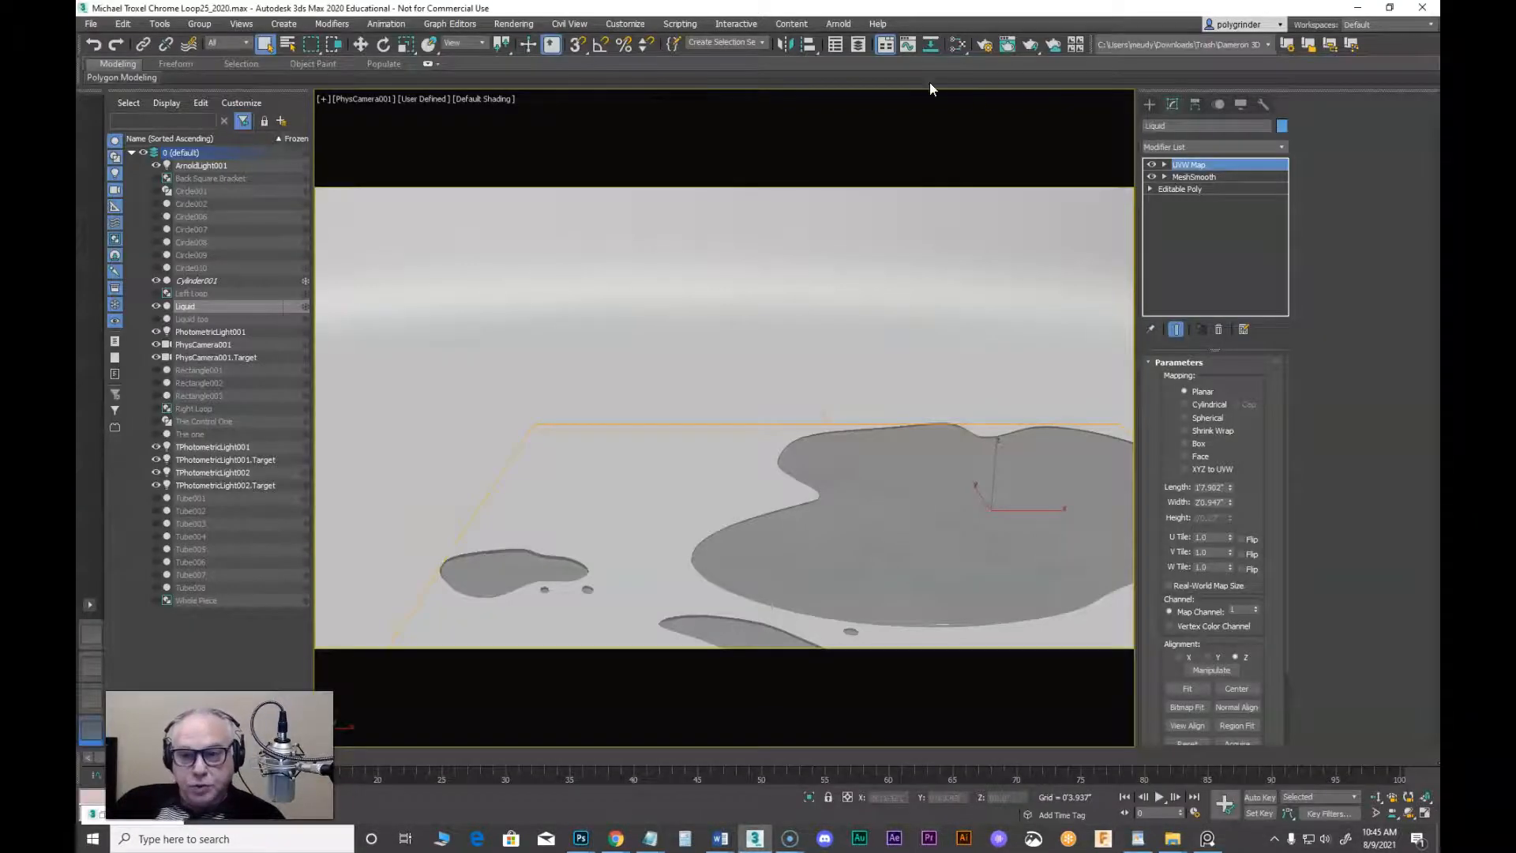
{"action": "left_click", "coordinate": [962, 47]}
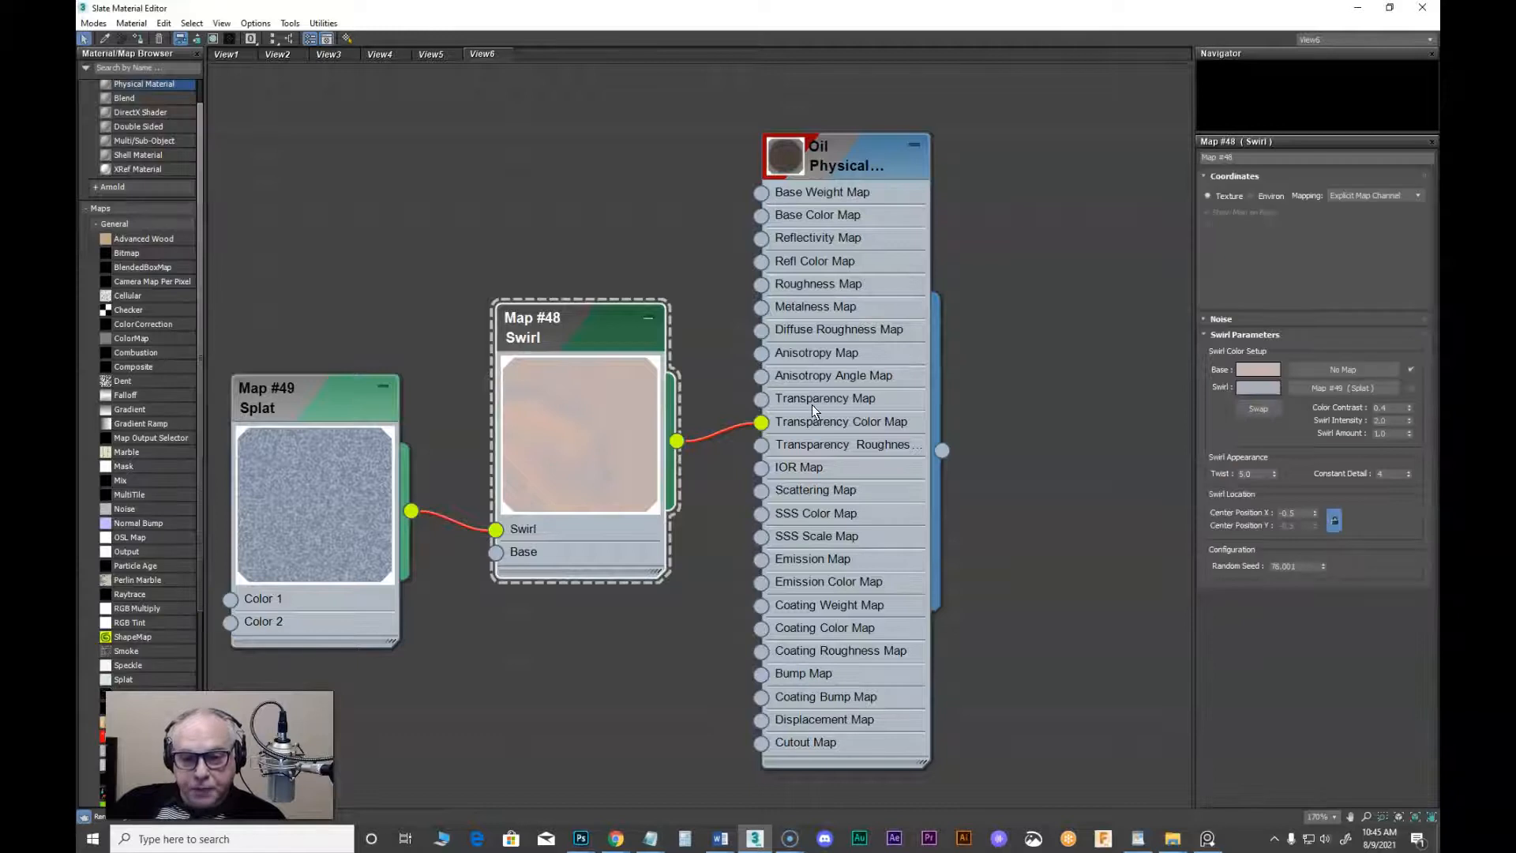
{"action": "left_click_drag", "start_coordinate": [589, 330], "coordinate": [613, 306]}
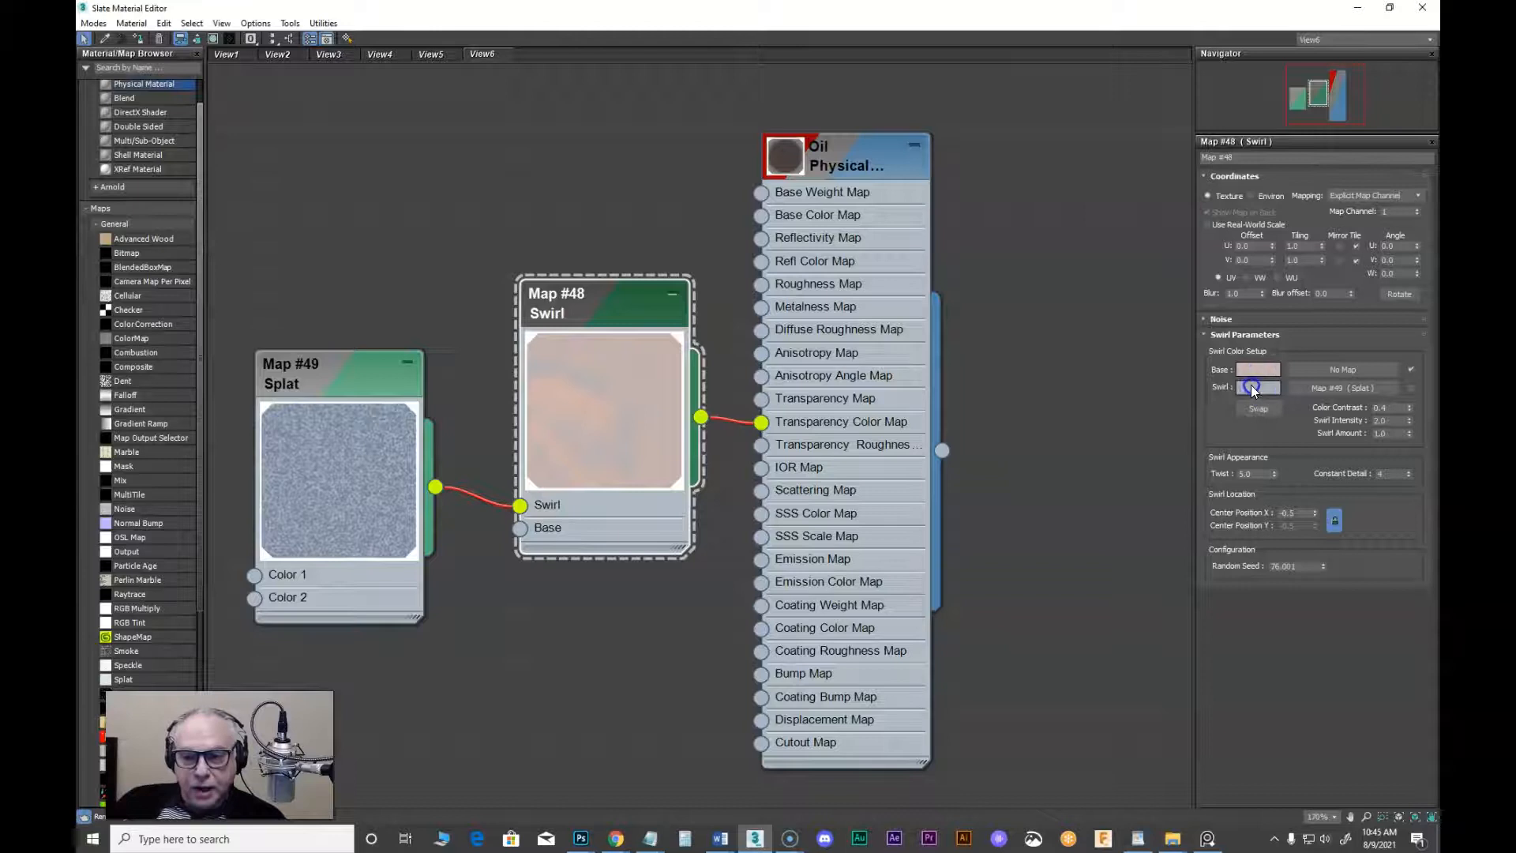
Compare the Swirl map's Base and Swirl colors and its other parameters with the brown puddles in the Photoshop render
{"action": "key", "text": "alt+Tab"}
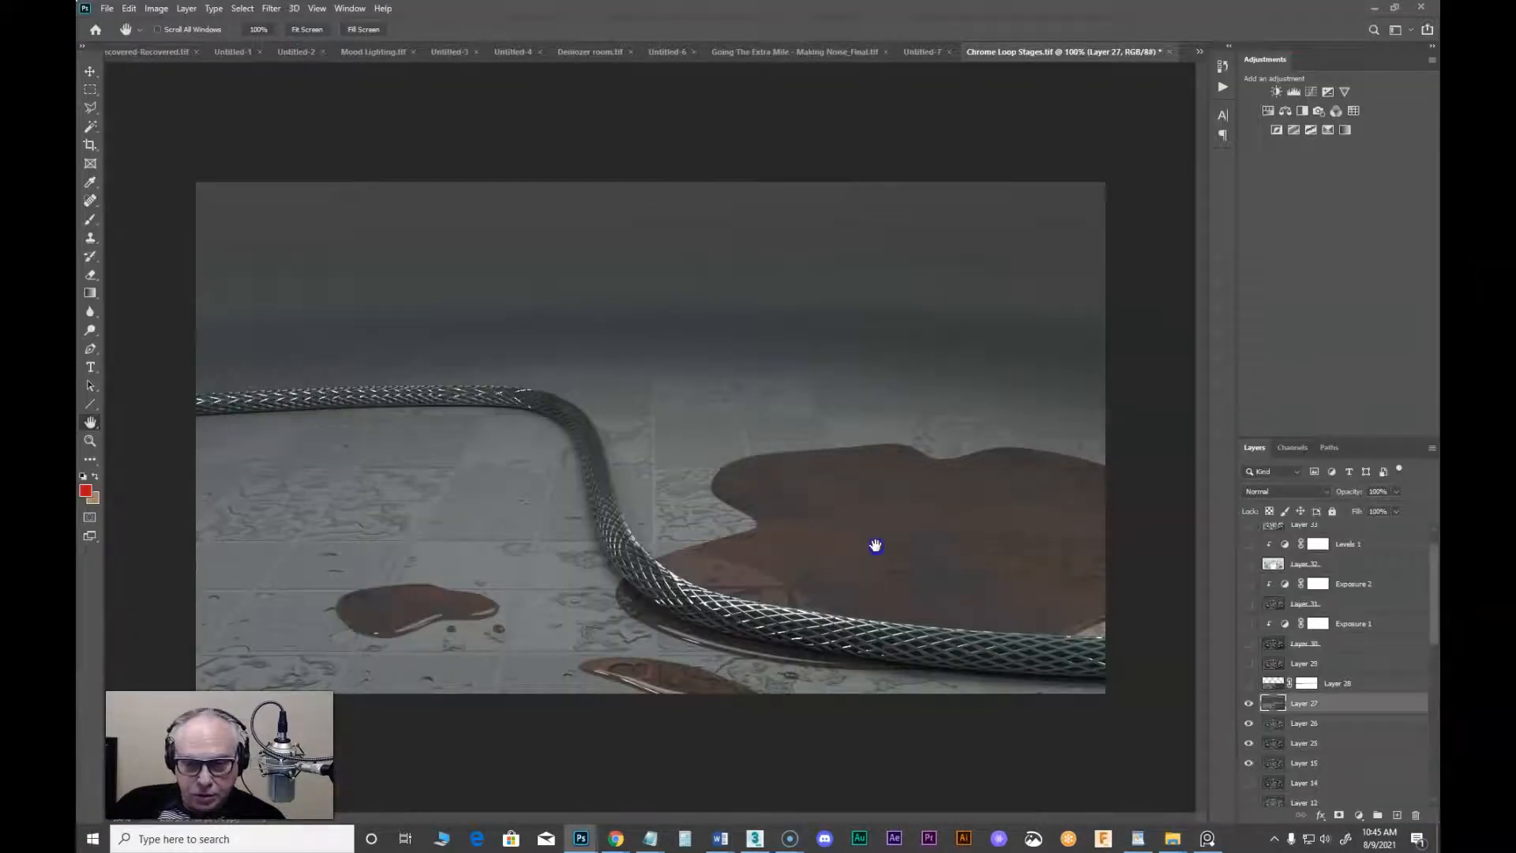
{"action": "key", "text": "alt+Tab"}
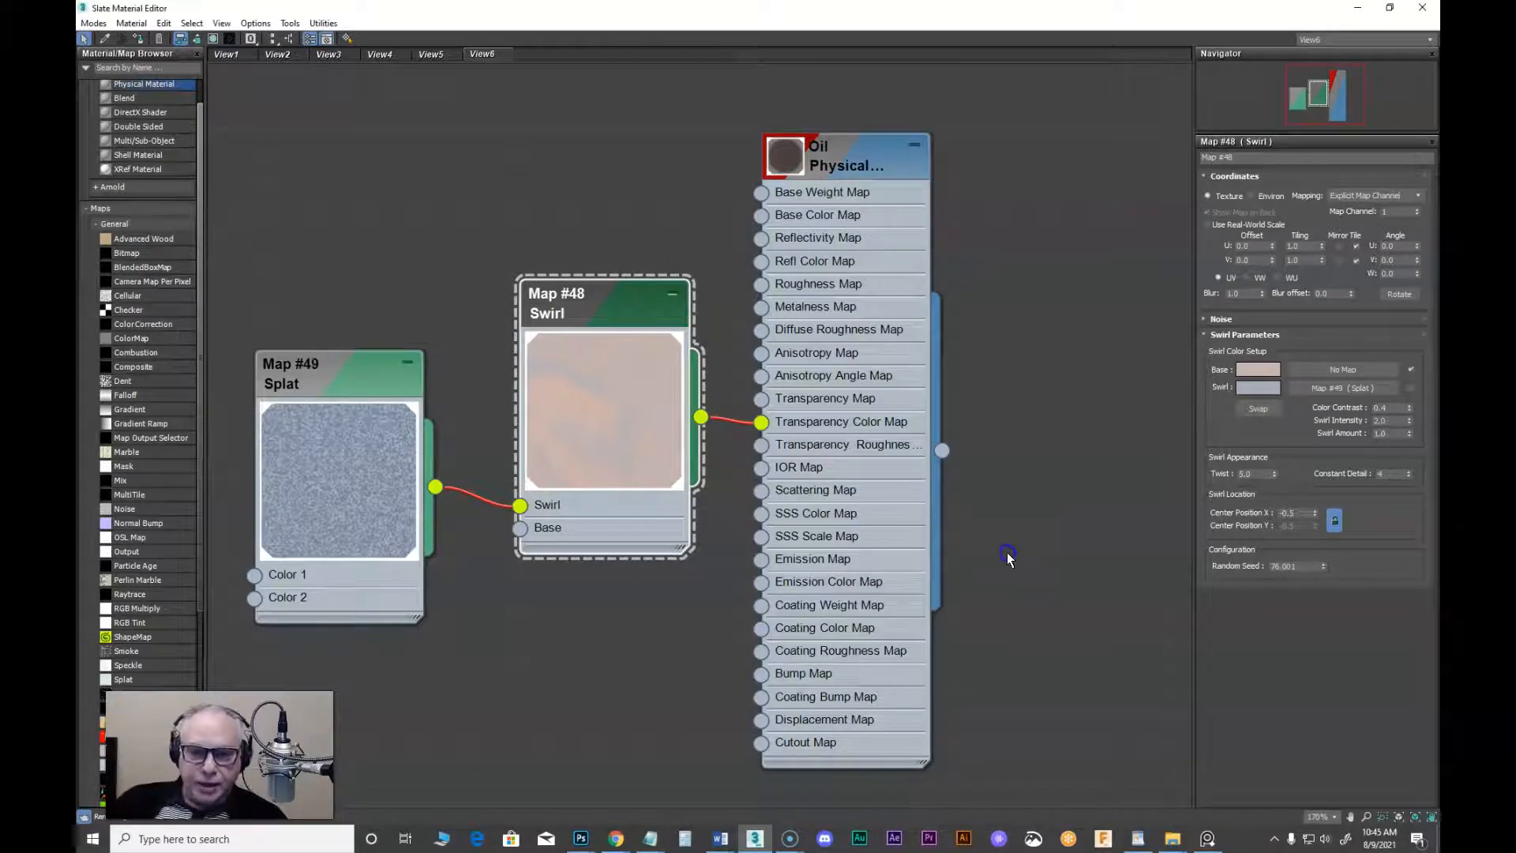
{"action": "key", "text": "alt+Tab"}
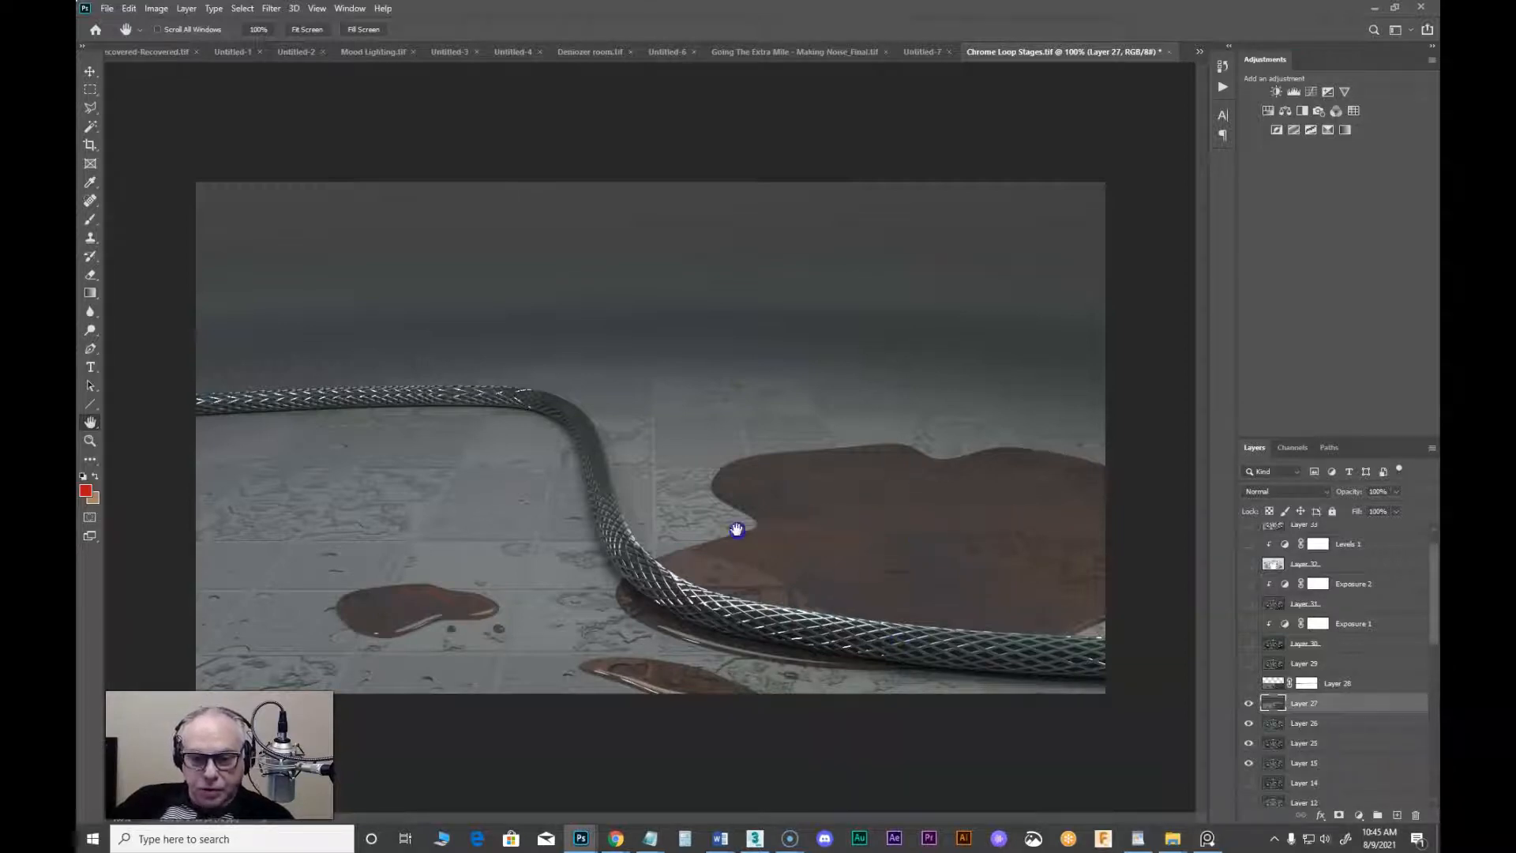
{"action": "key", "text": "alt+Tab"}
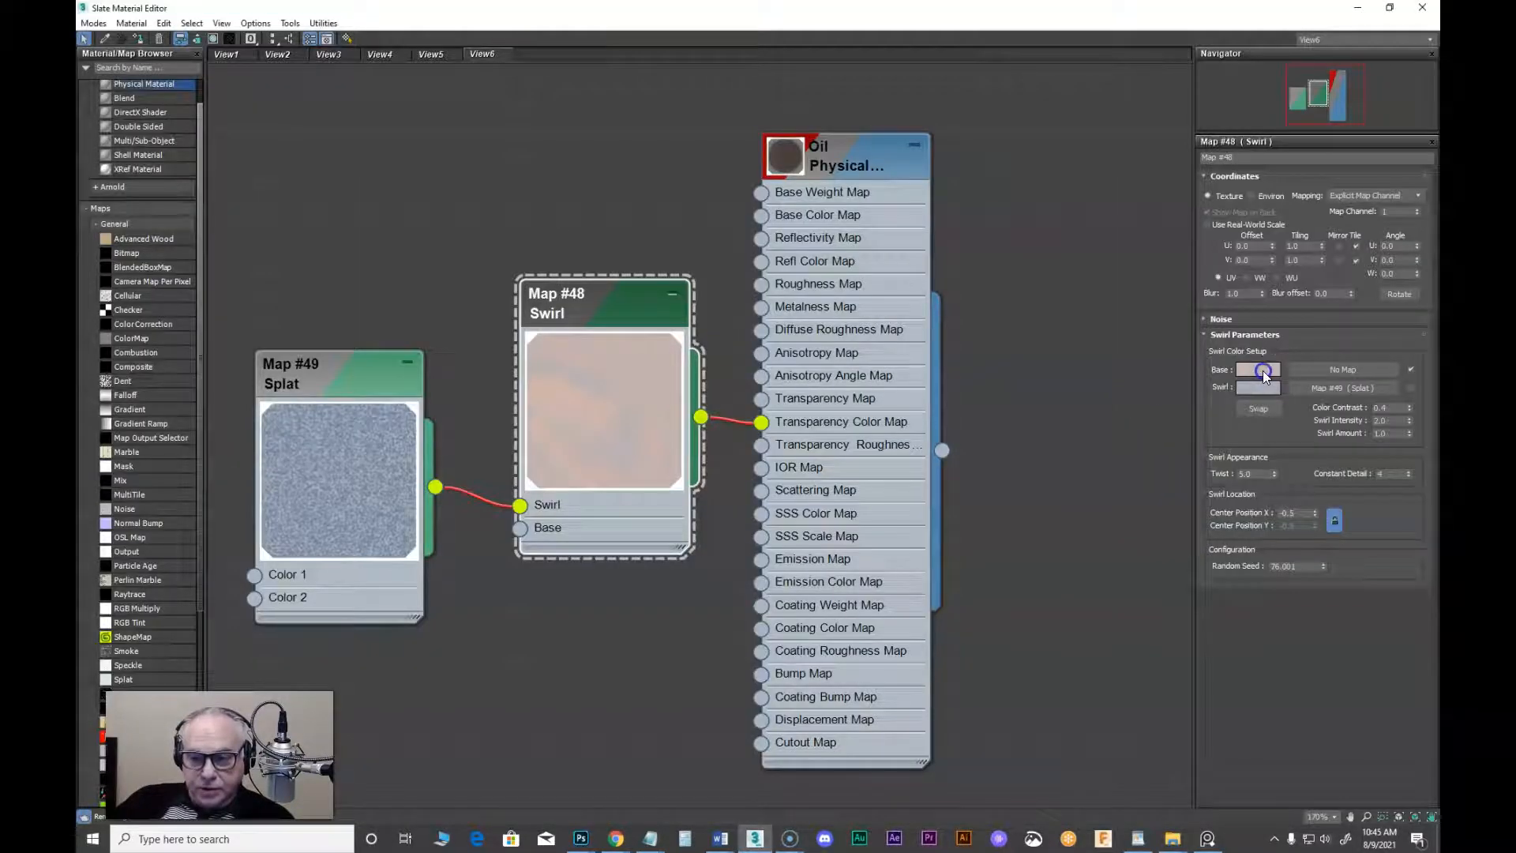
{"action": "key", "text": "alt+Tab"}
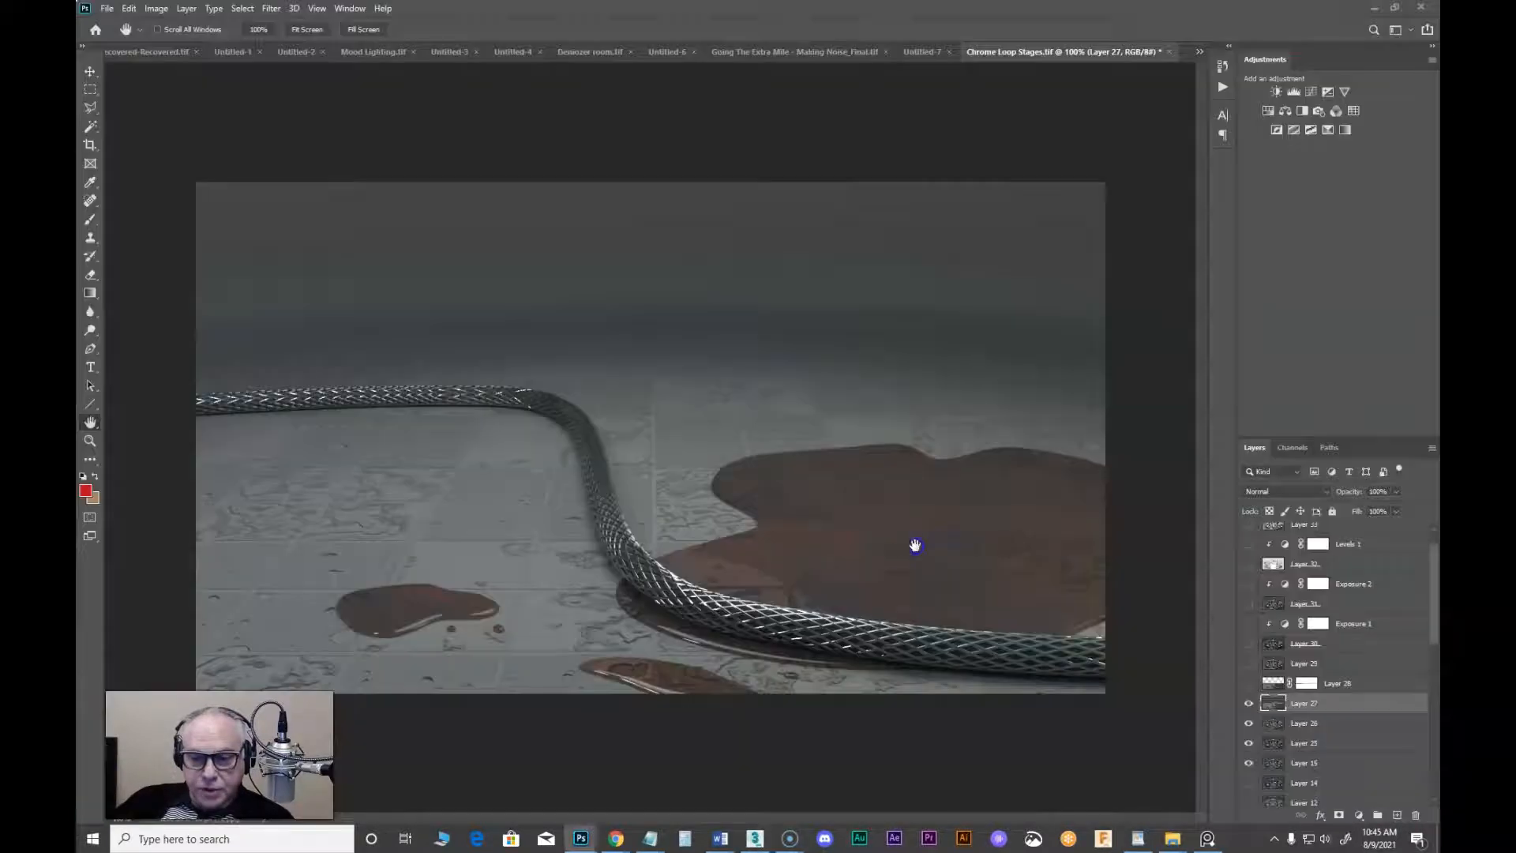
{"action": "key", "text": "alt+Tab"}
{"action": "key", "text": "alt+Tab"}
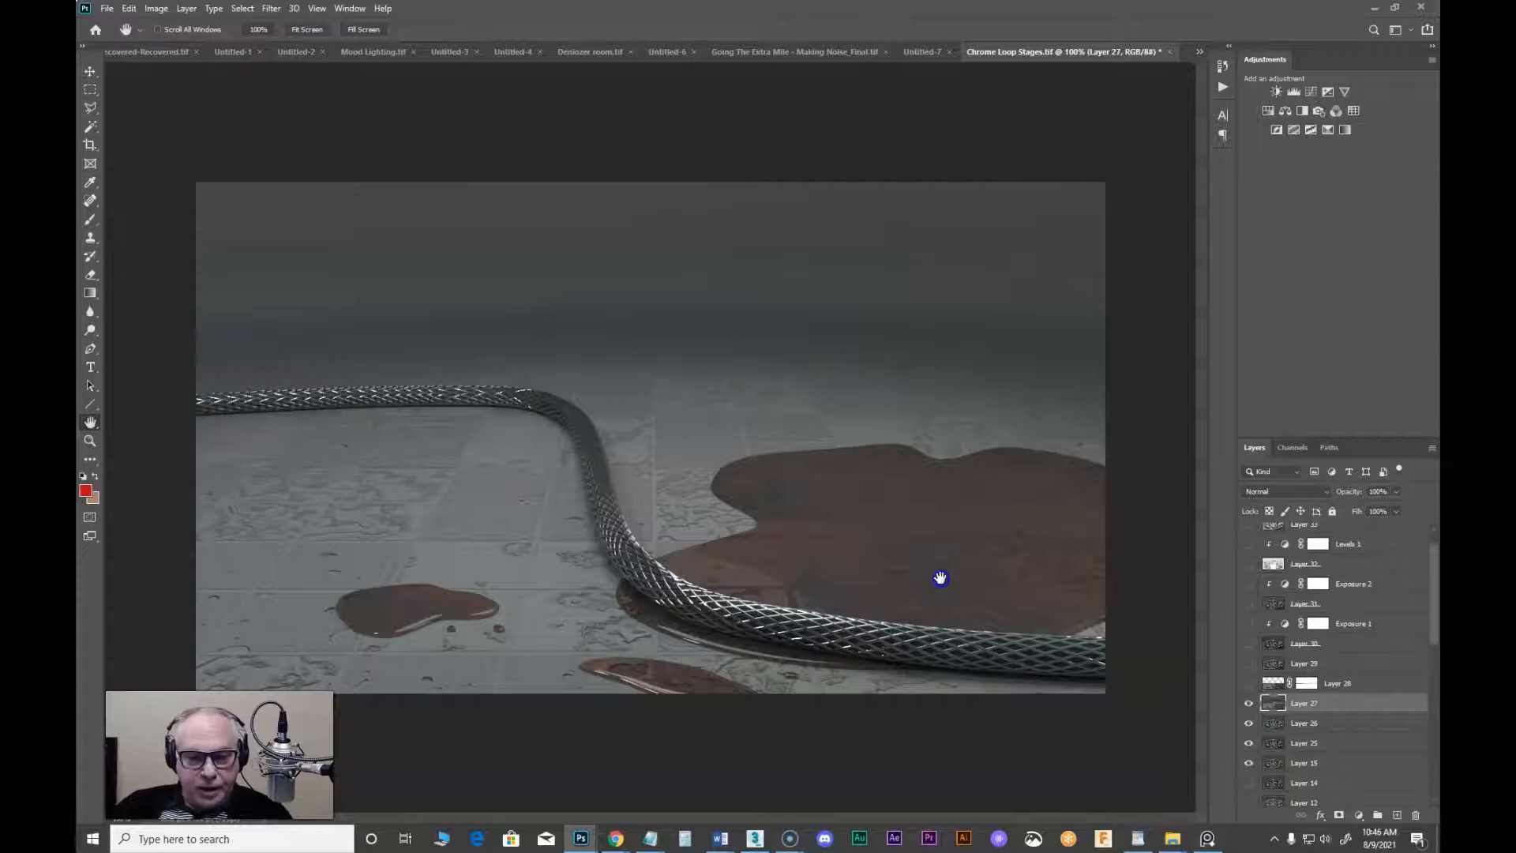
{"action": "key", "text": "alt+Tab"}
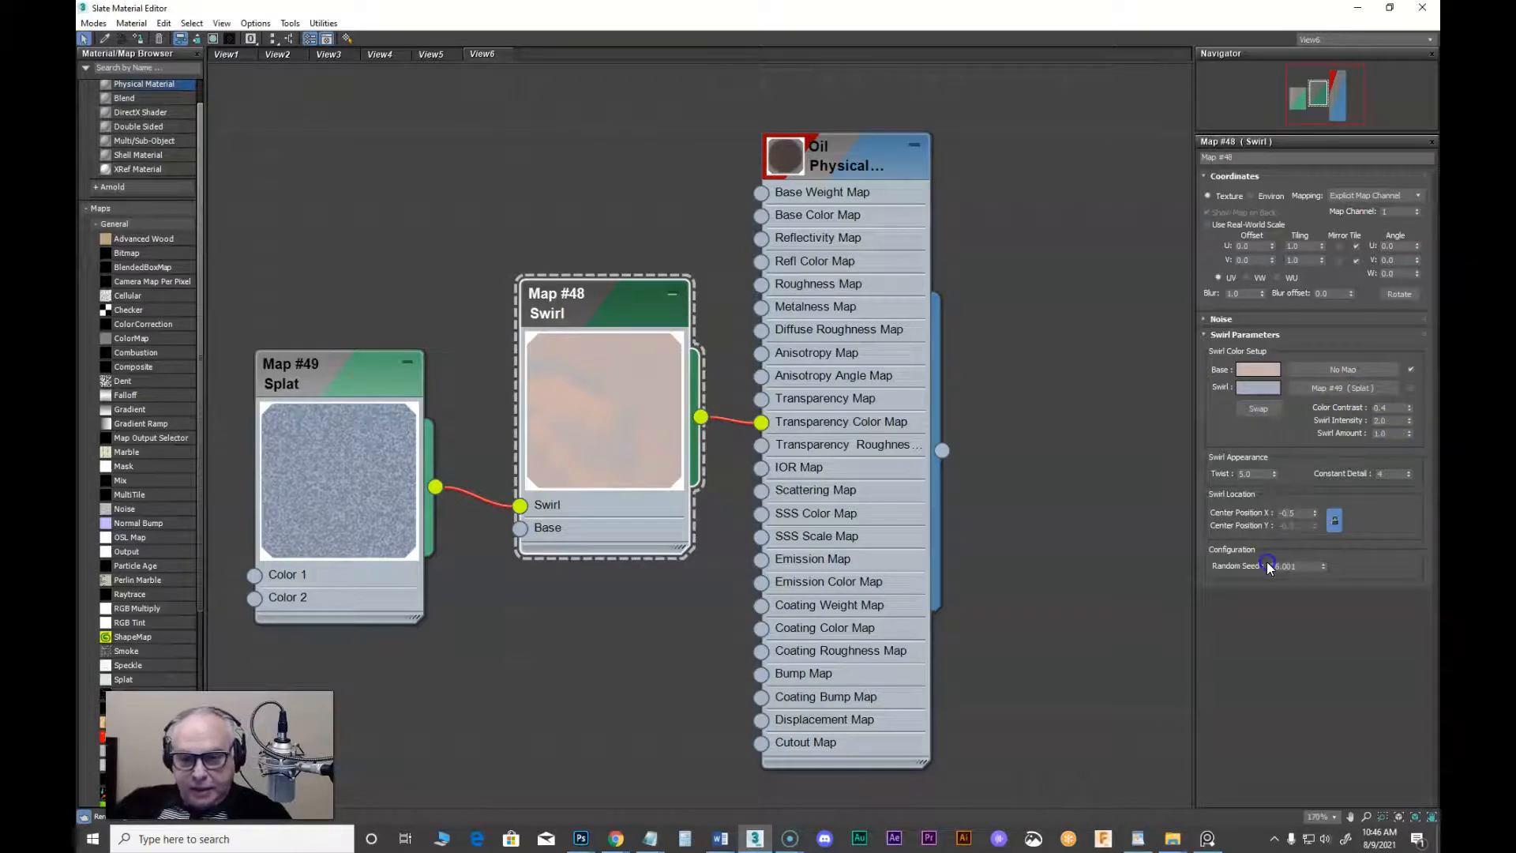
{"action": "key", "text": "alt+Tab"}
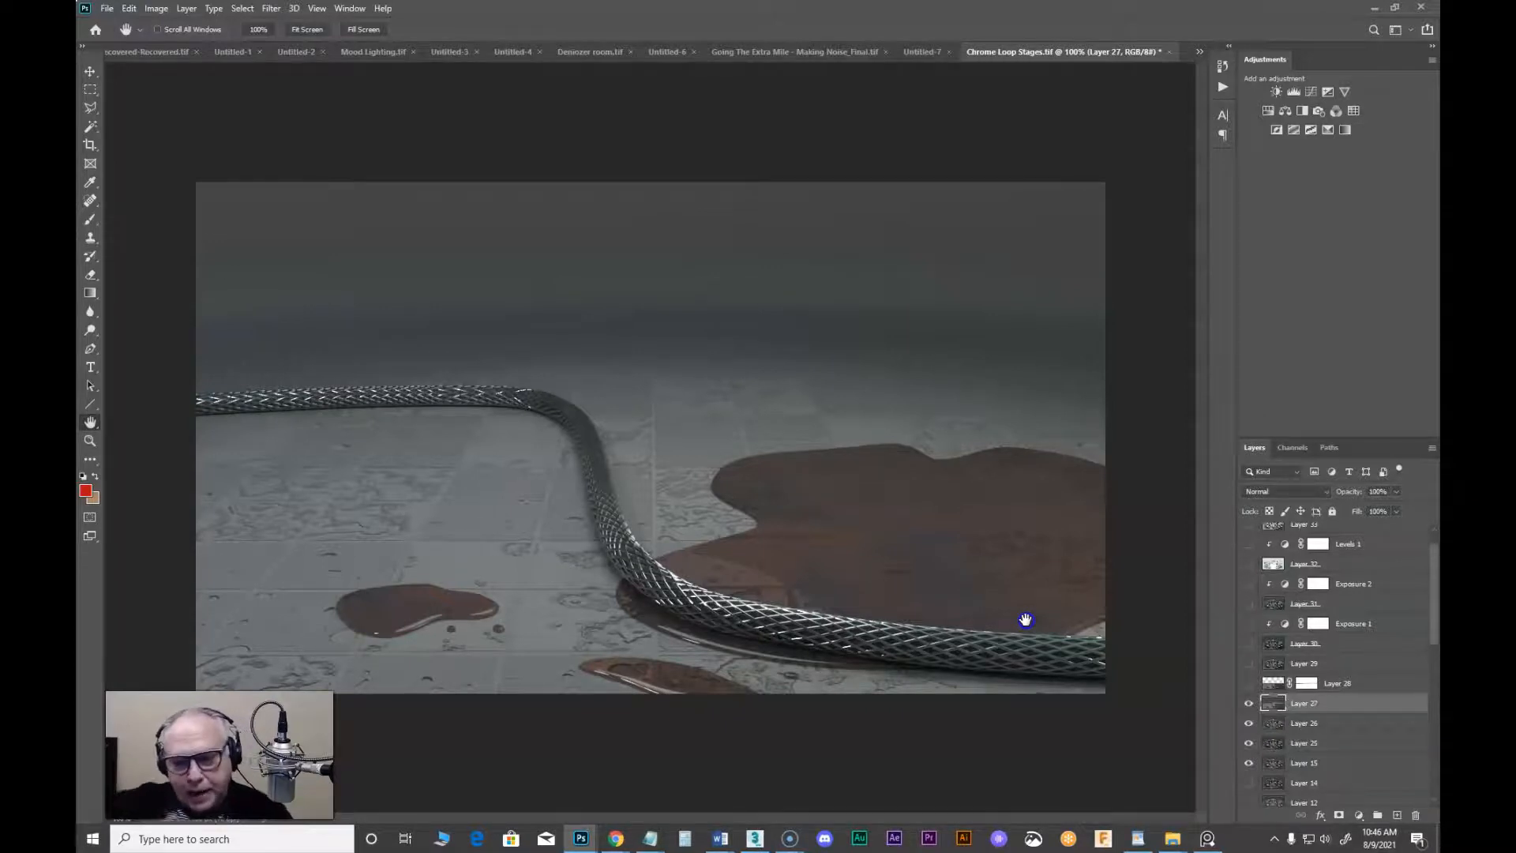
{"action": "key", "text": "alt+Tab"}
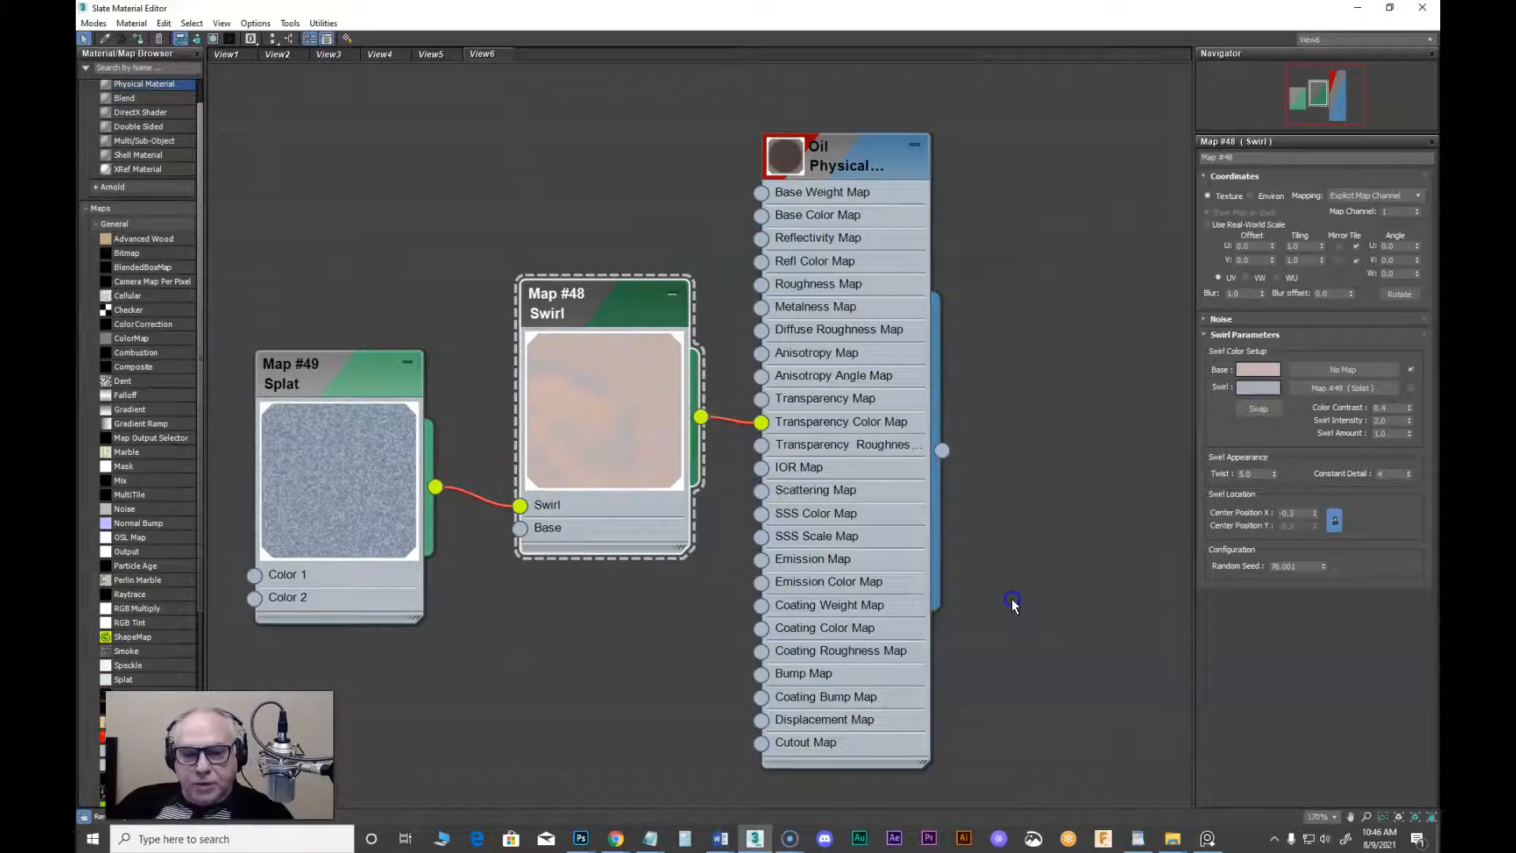
{"action": "key", "text": "alt+Tab"}
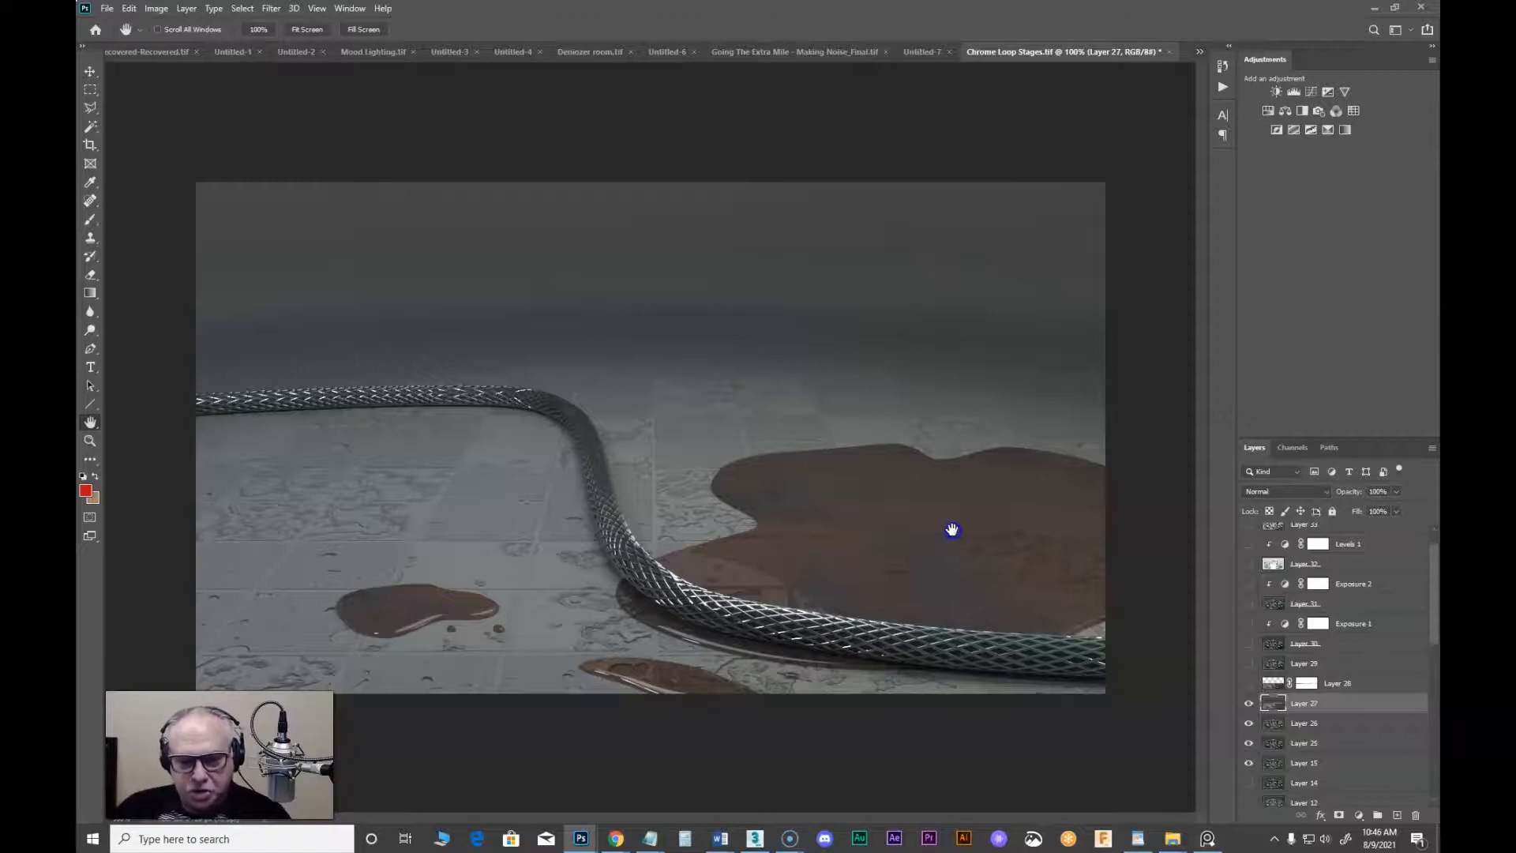
{"action": "key", "text": "alt+Tab"}
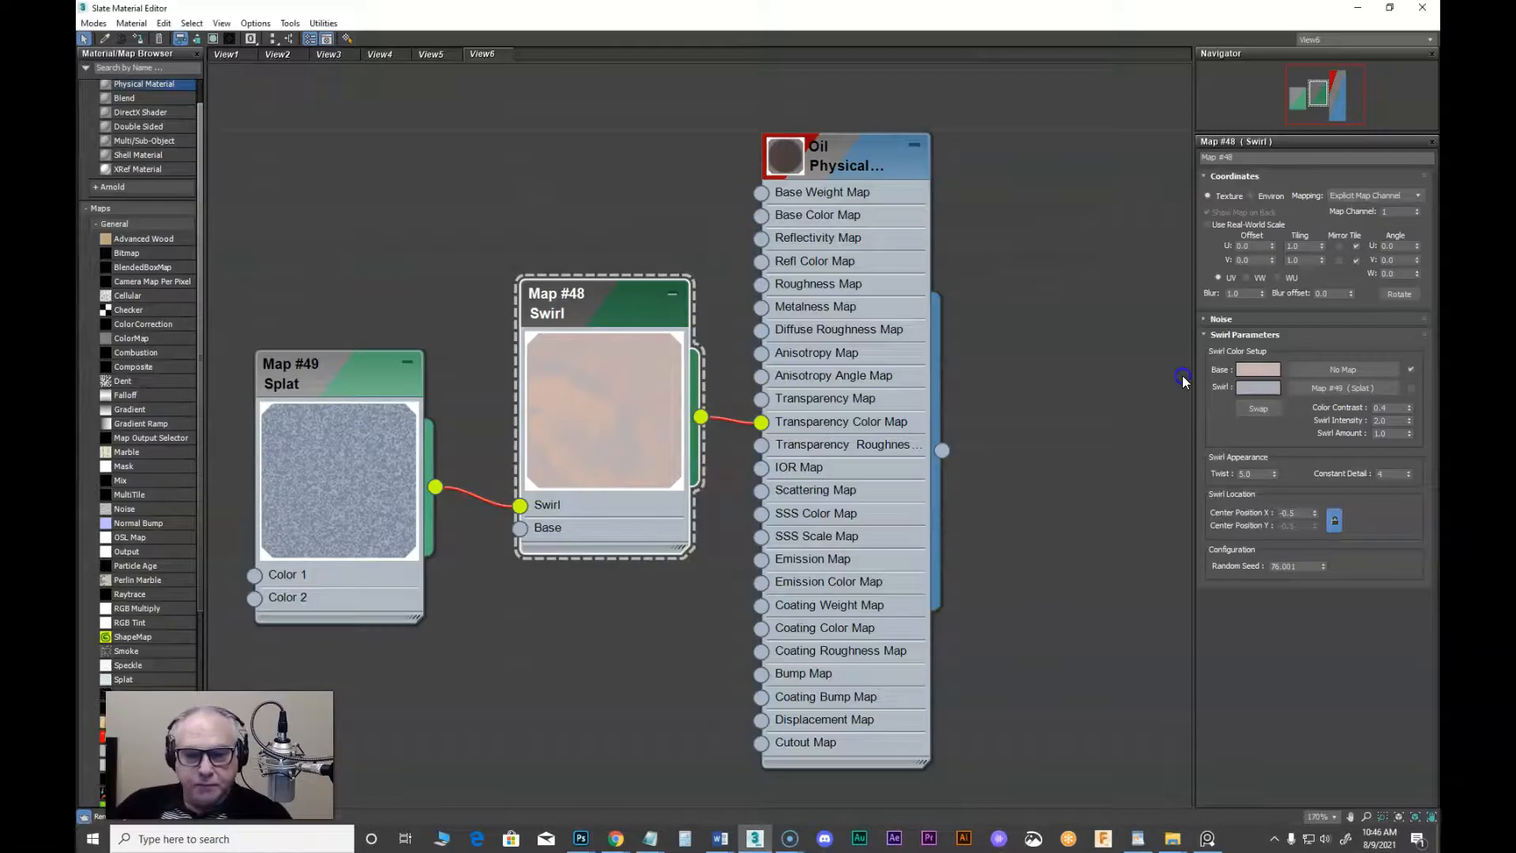
Enable the Splat map for the Swirl color in the Swirl map, and open the Splat map's parameters
{"action": "left_click", "coordinate": [362, 382]}
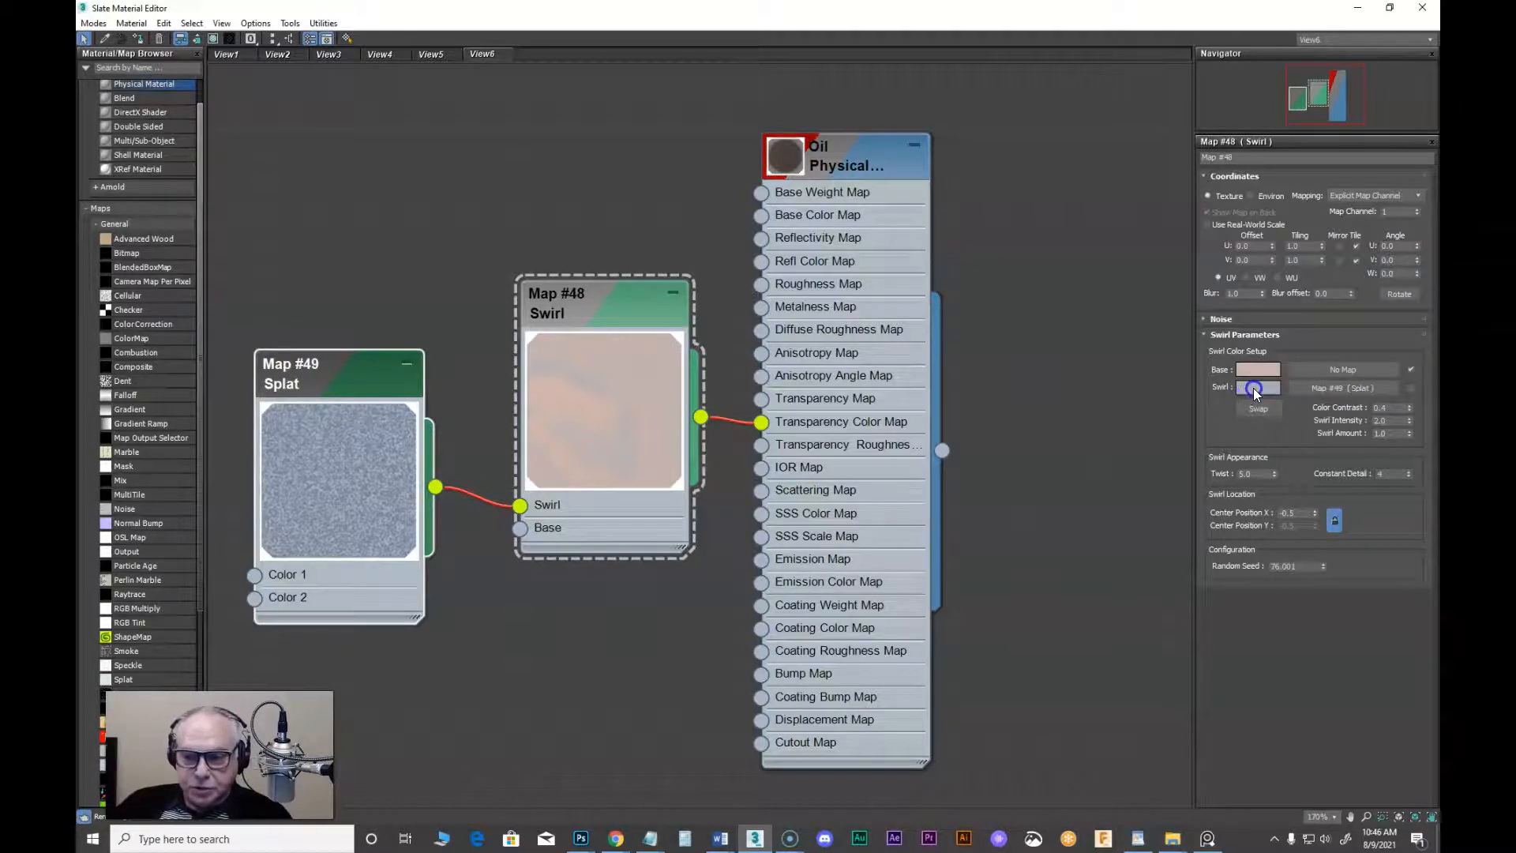
{"action": "left_click", "coordinate": [1410, 388]}
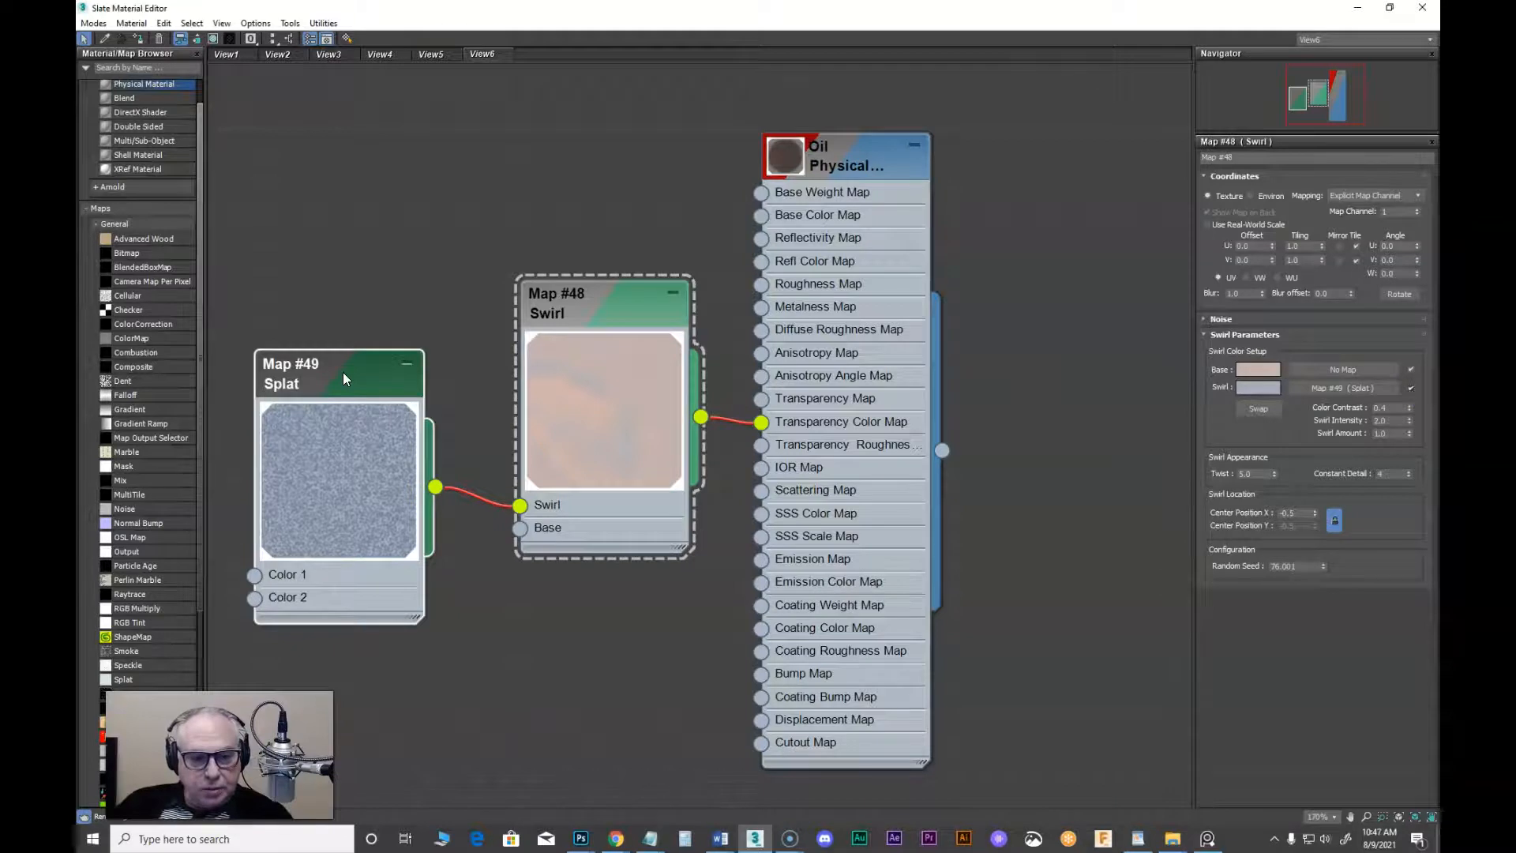
{"action": "double_click", "coordinate": [363, 380]}
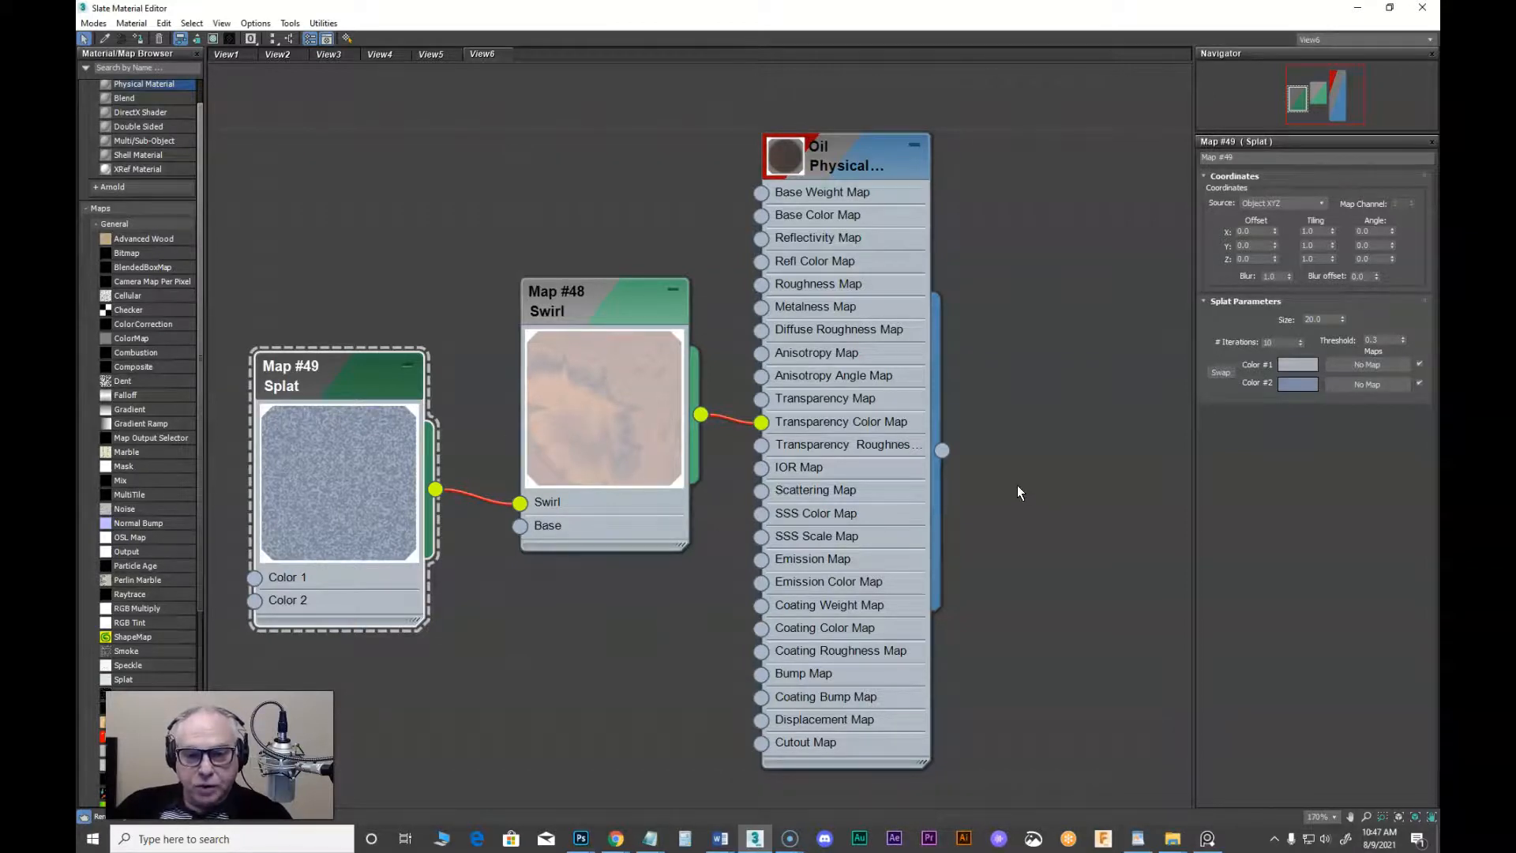
Switch to Photoshop and toggle Layer 28 repeatedly to compare the puddle texture with and without it, leaving the layer visible
{"action": "key", "text": "alt+Tab"}
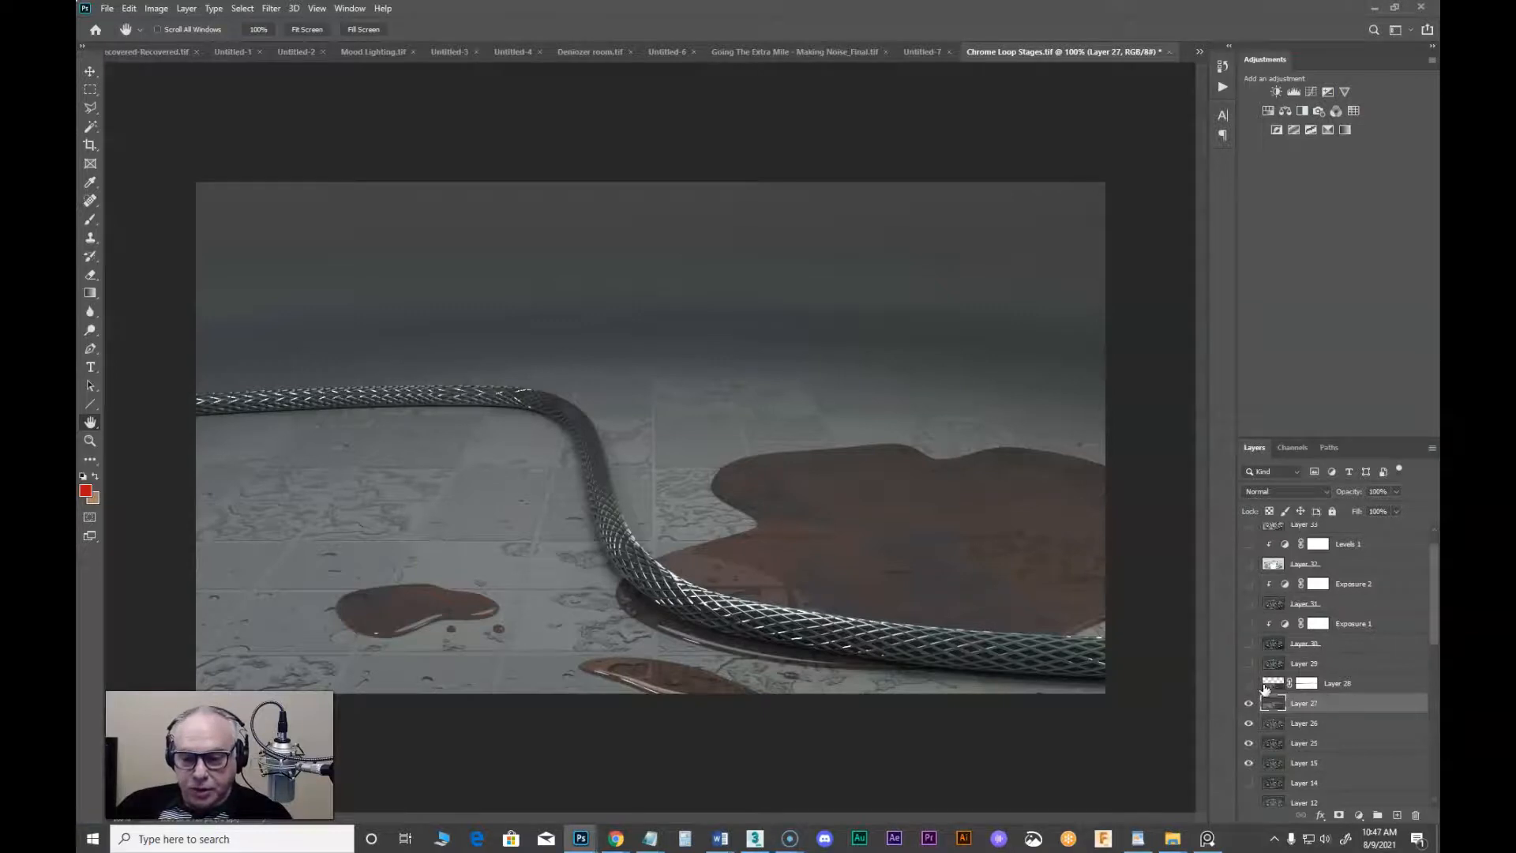
{"action": "left_click", "coordinate": [1249, 684]}
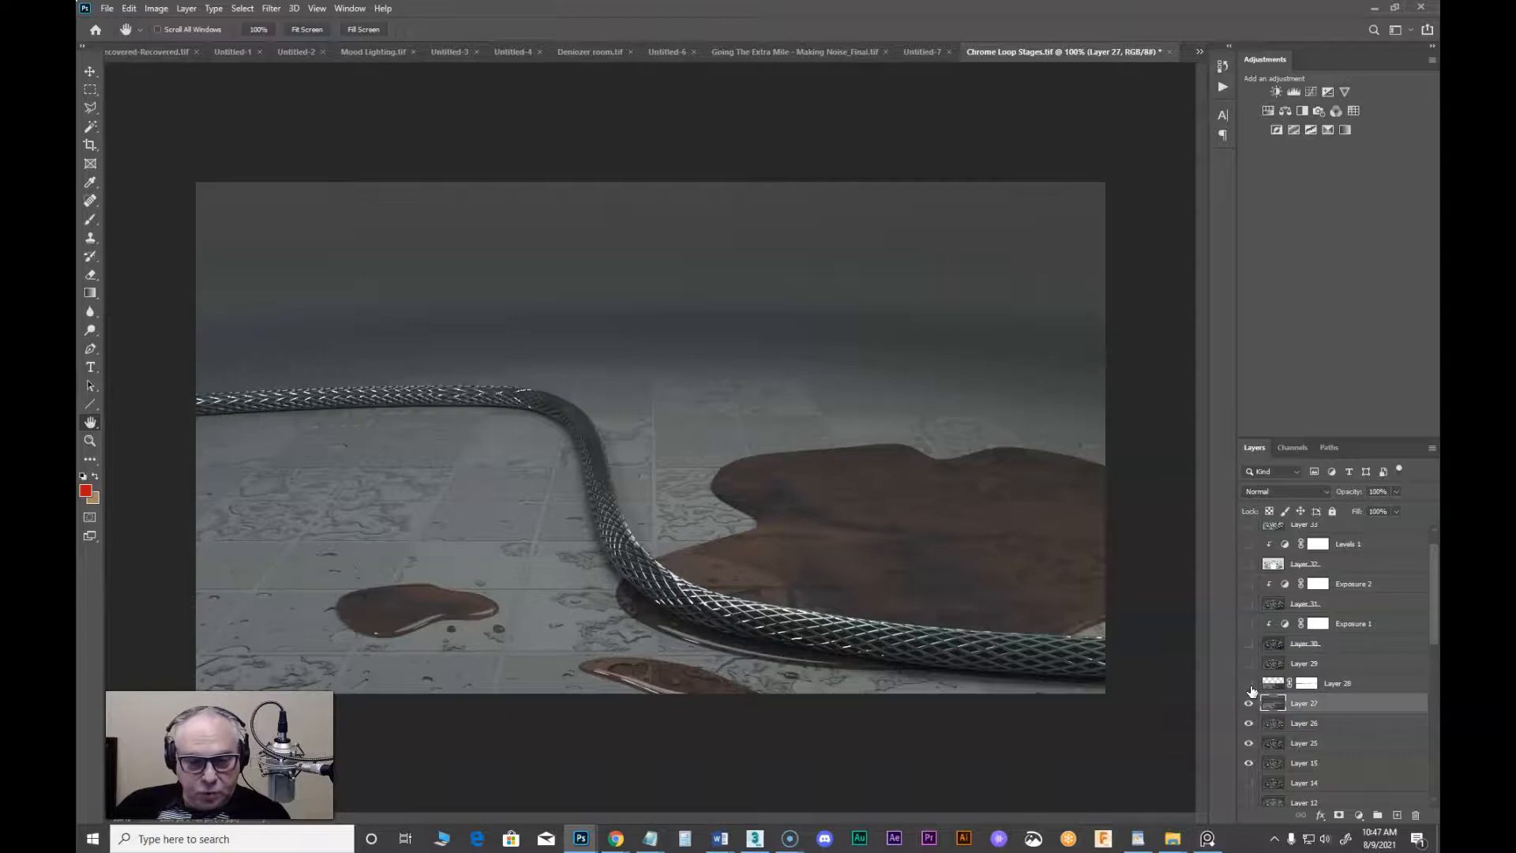
{"action": "left_click", "coordinate": [1249, 684]}
{"action": "left_click", "coordinate": [1250, 686]}
{"action": "left_click", "coordinate": [1250, 686]}
{"action": "left_click", "coordinate": [1250, 686]}
{"action": "left_click", "coordinate": [1250, 685]}
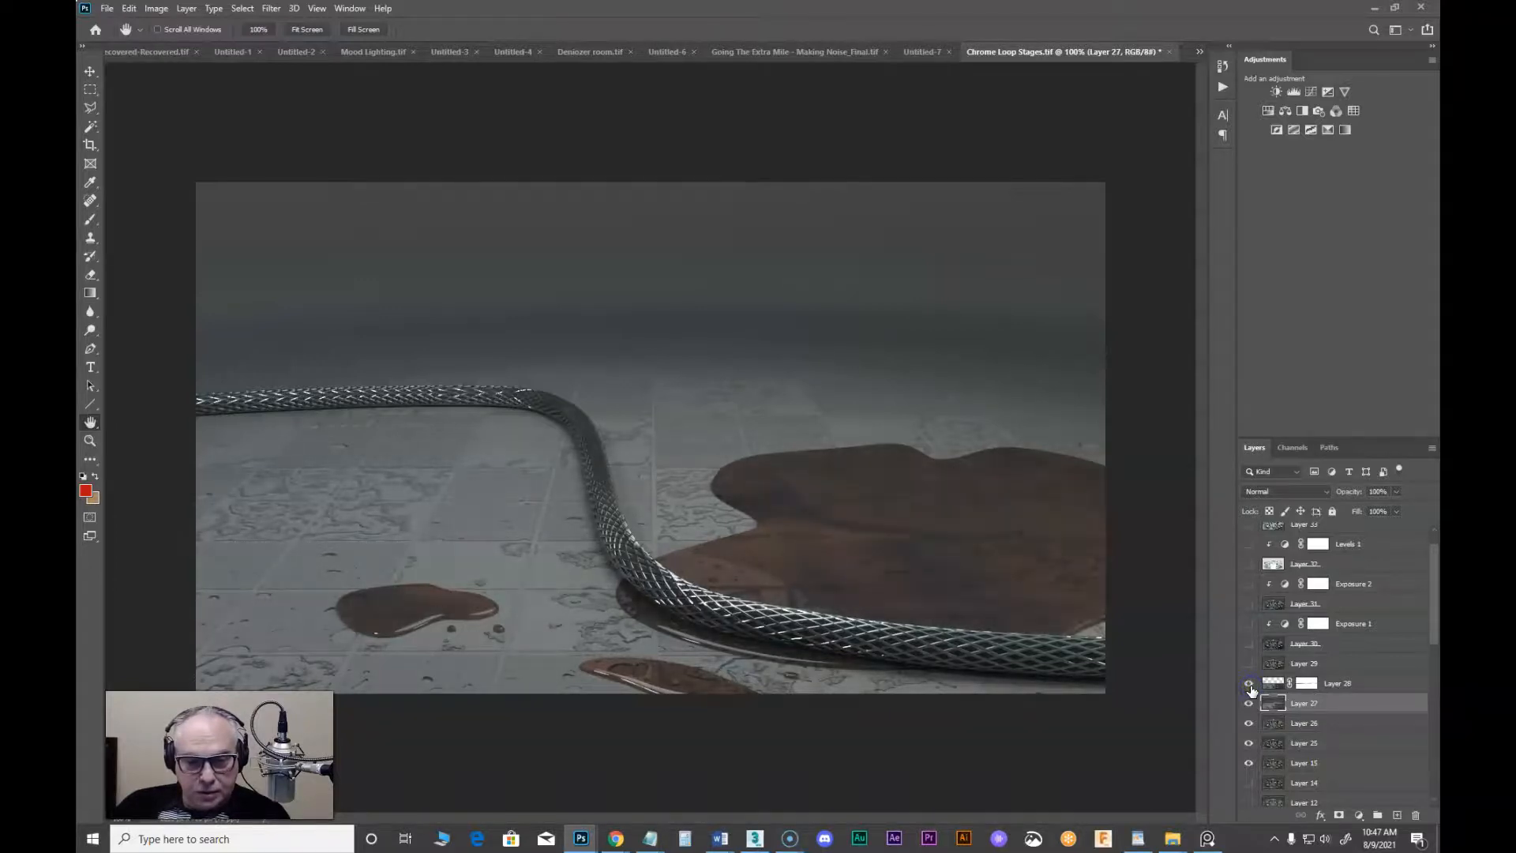
{"action": "left_click", "coordinate": [1250, 685]}
{"action": "left_click", "coordinate": [1250, 686]}
{"action": "left_click", "coordinate": [1250, 685]}
{"action": "left_click", "coordinate": [1250, 686]}
{"action": "left_click", "coordinate": [1250, 686]}
{"action": "left_click", "coordinate": [1251, 685]}
{"action": "left_click", "coordinate": [1250, 686]}
{"action": "left_click", "coordinate": [1250, 685]}
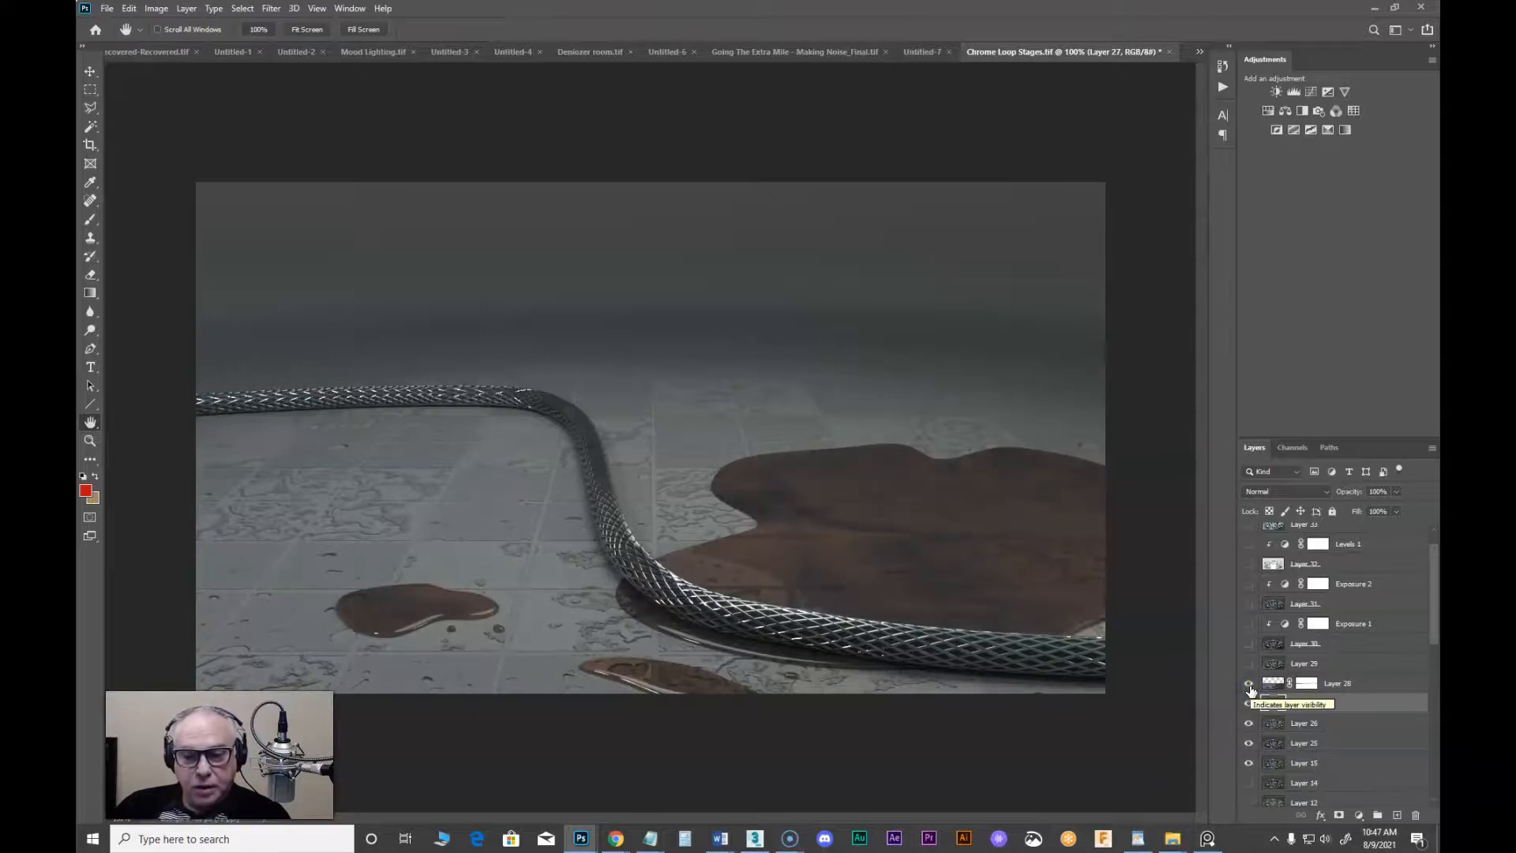
{"action": "left_click", "coordinate": [1250, 685]}
{"action": "left_click", "coordinate": [1250, 686]}
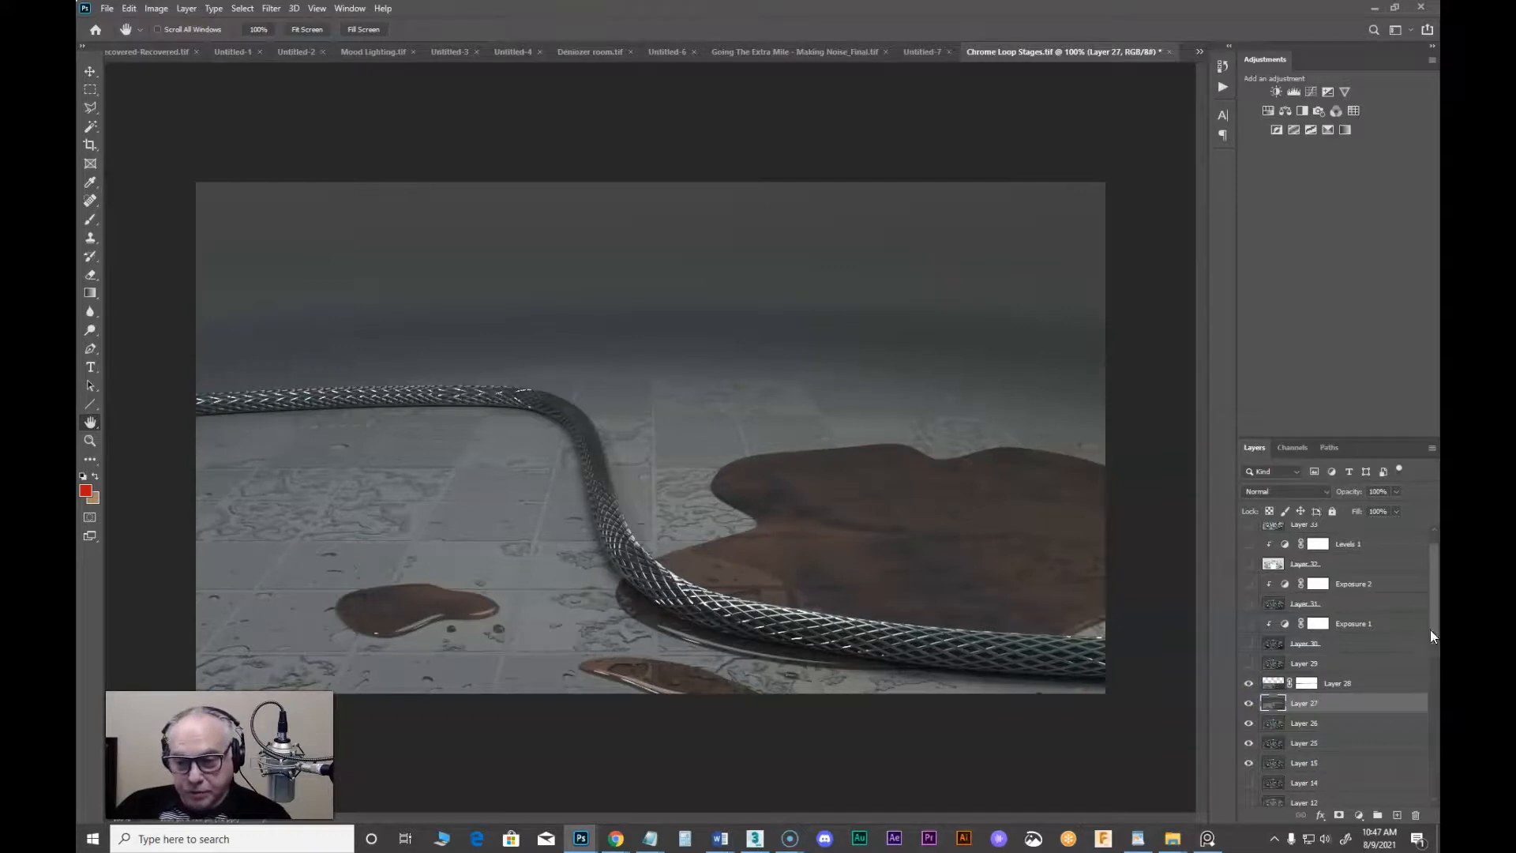
Toggle Layer 31 repeatedly to compare the scene with and without the chrome loop, leaving the layer visible
{"action": "scroll", "coordinate": [1429, 629], "scroll_direction": "up", "scroll_amount": 1}
{"action": "left_click", "coordinate": [1248, 632]}
{"action": "left_click", "coordinate": [1246, 632]}
{"action": "left_click", "coordinate": [1246, 632]}
{"action": "left_click", "coordinate": [1246, 632]}
{"action": "left_click", "coordinate": [1246, 633]}
{"action": "left_click", "coordinate": [1246, 633]}
{"action": "left_click", "coordinate": [1246, 632]}
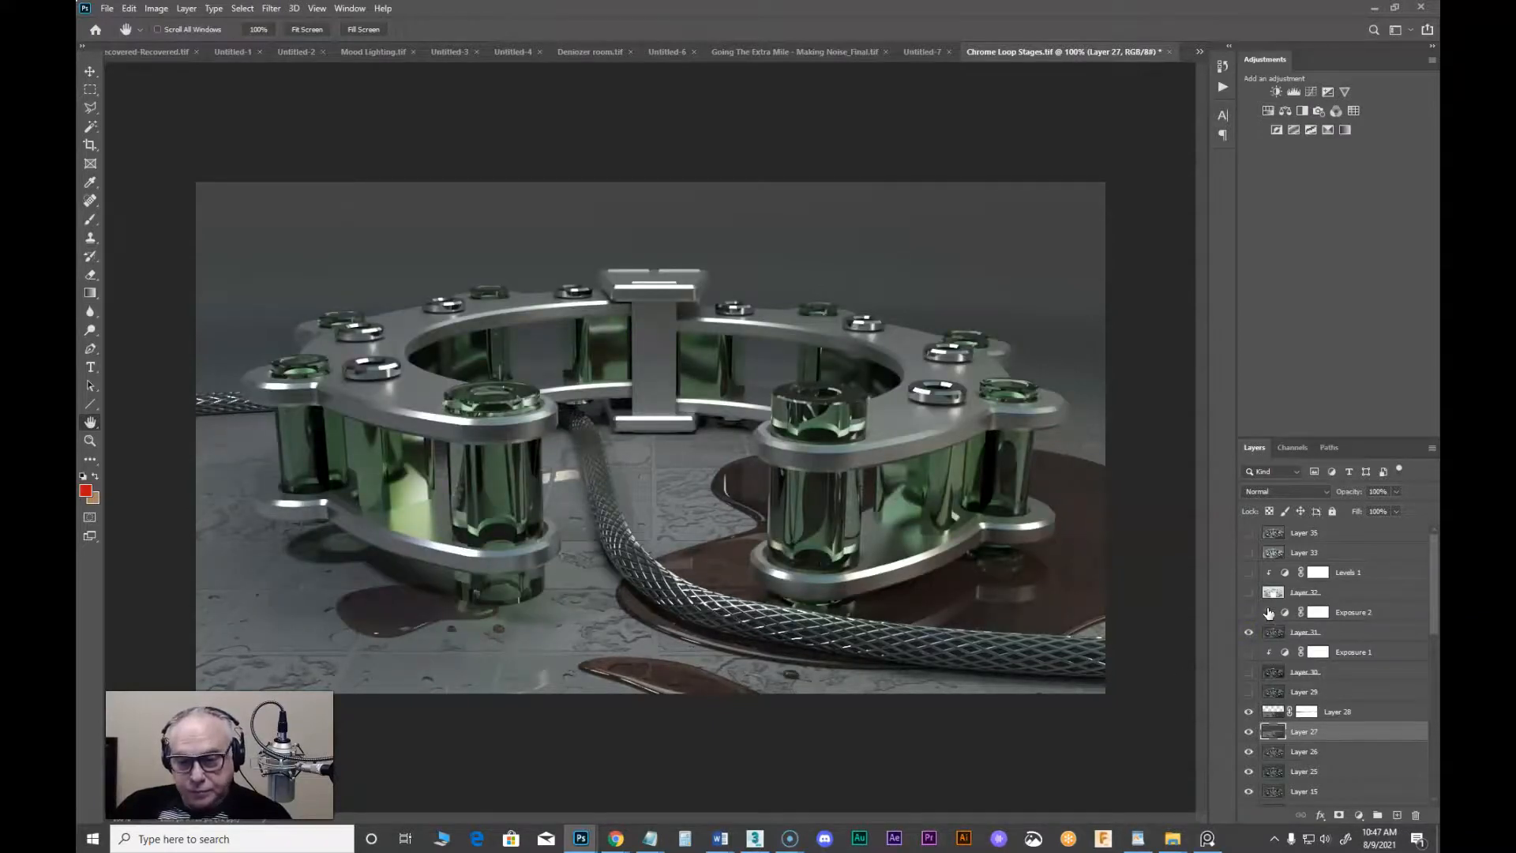
Return to 3ds Max and reposition the Oil, Swirl and Splat nodes while tracing their connections to Transparency Color Map
{"action": "key", "text": "alt+Tab"}
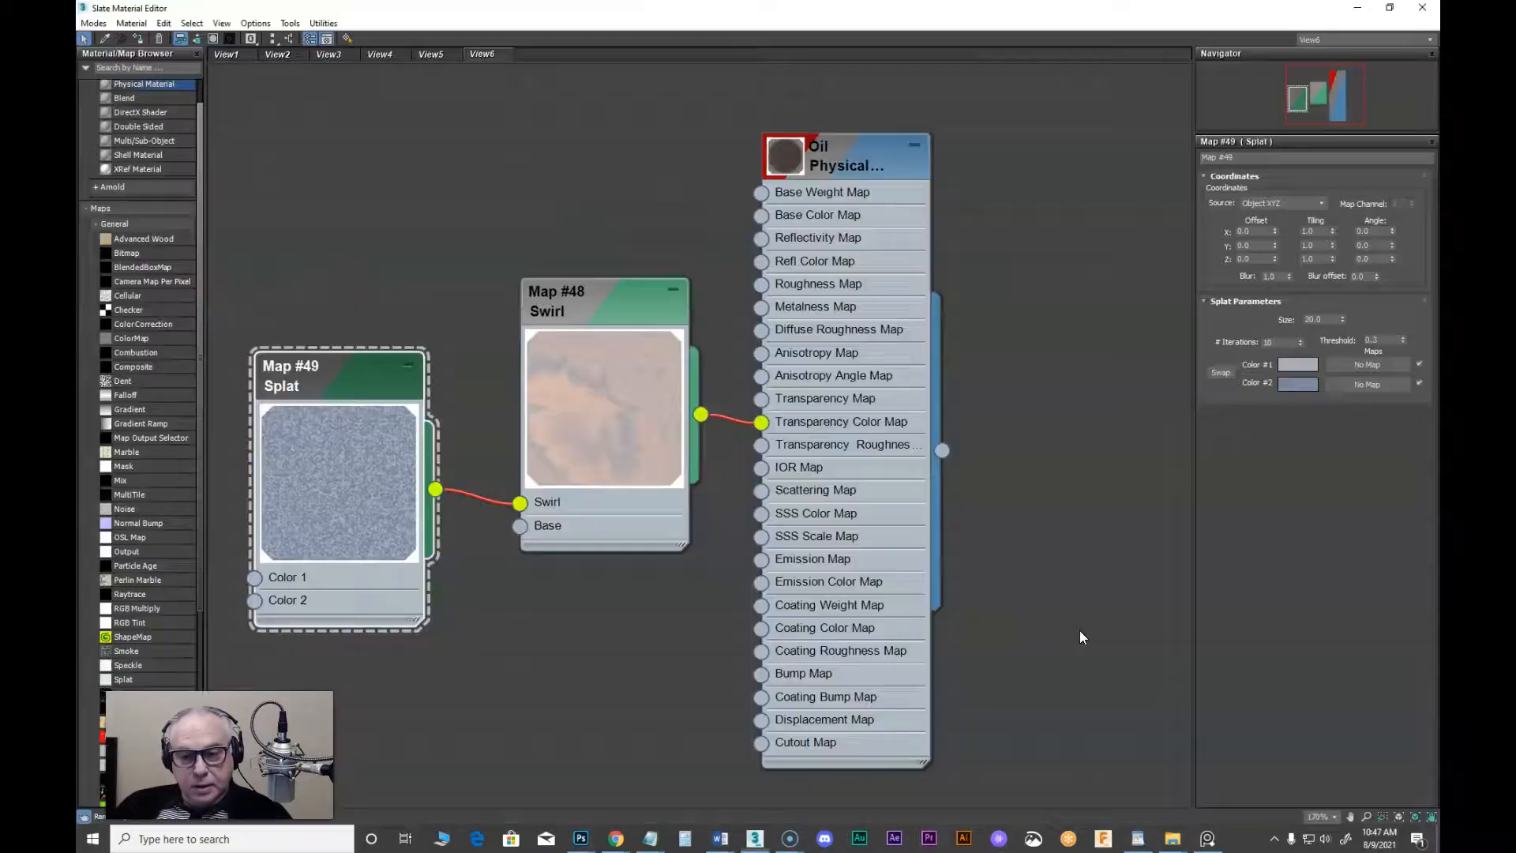
{"action": "left_click", "coordinate": [852, 163]}
{"action": "left_click_drag", "start_coordinate": [848, 165], "coordinate": [893, 184]}
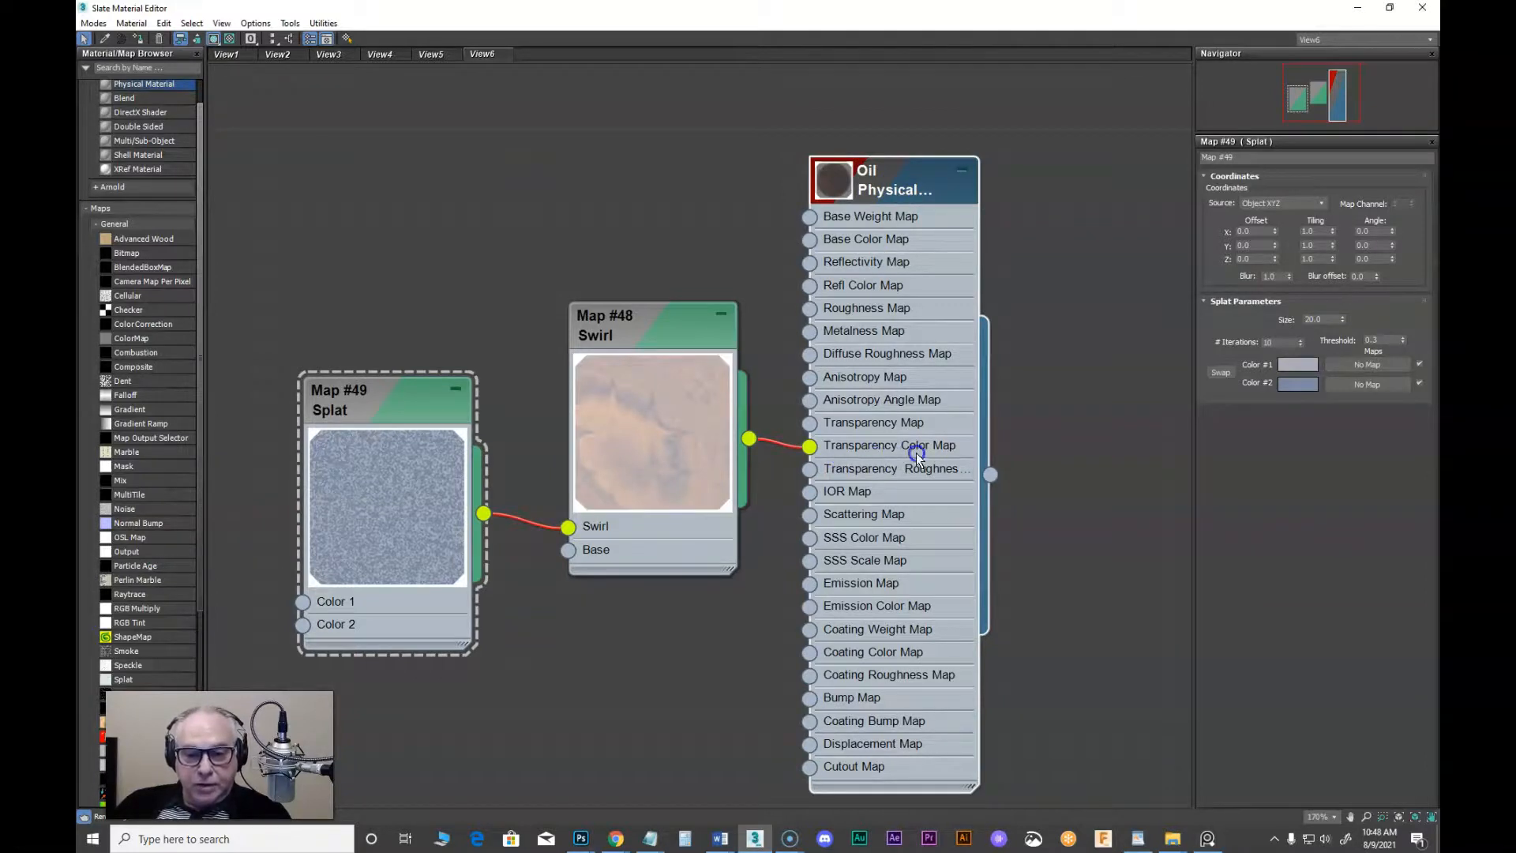
{"action": "left_click_drag", "start_coordinate": [675, 318], "coordinate": [648, 342]}
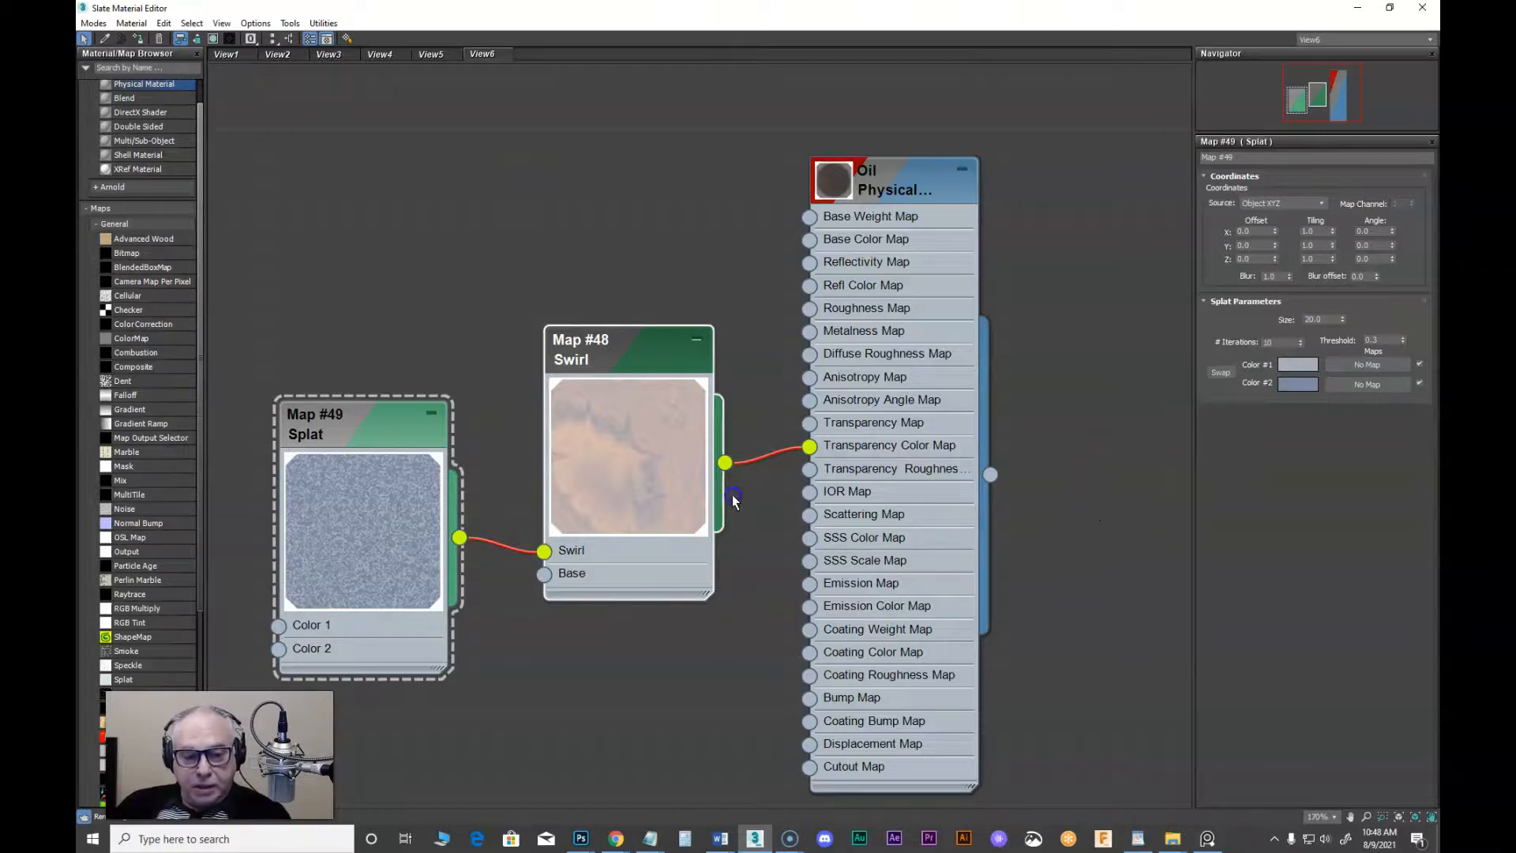
{"action": "left_click_drag", "start_coordinate": [370, 435], "coordinate": [394, 435]}
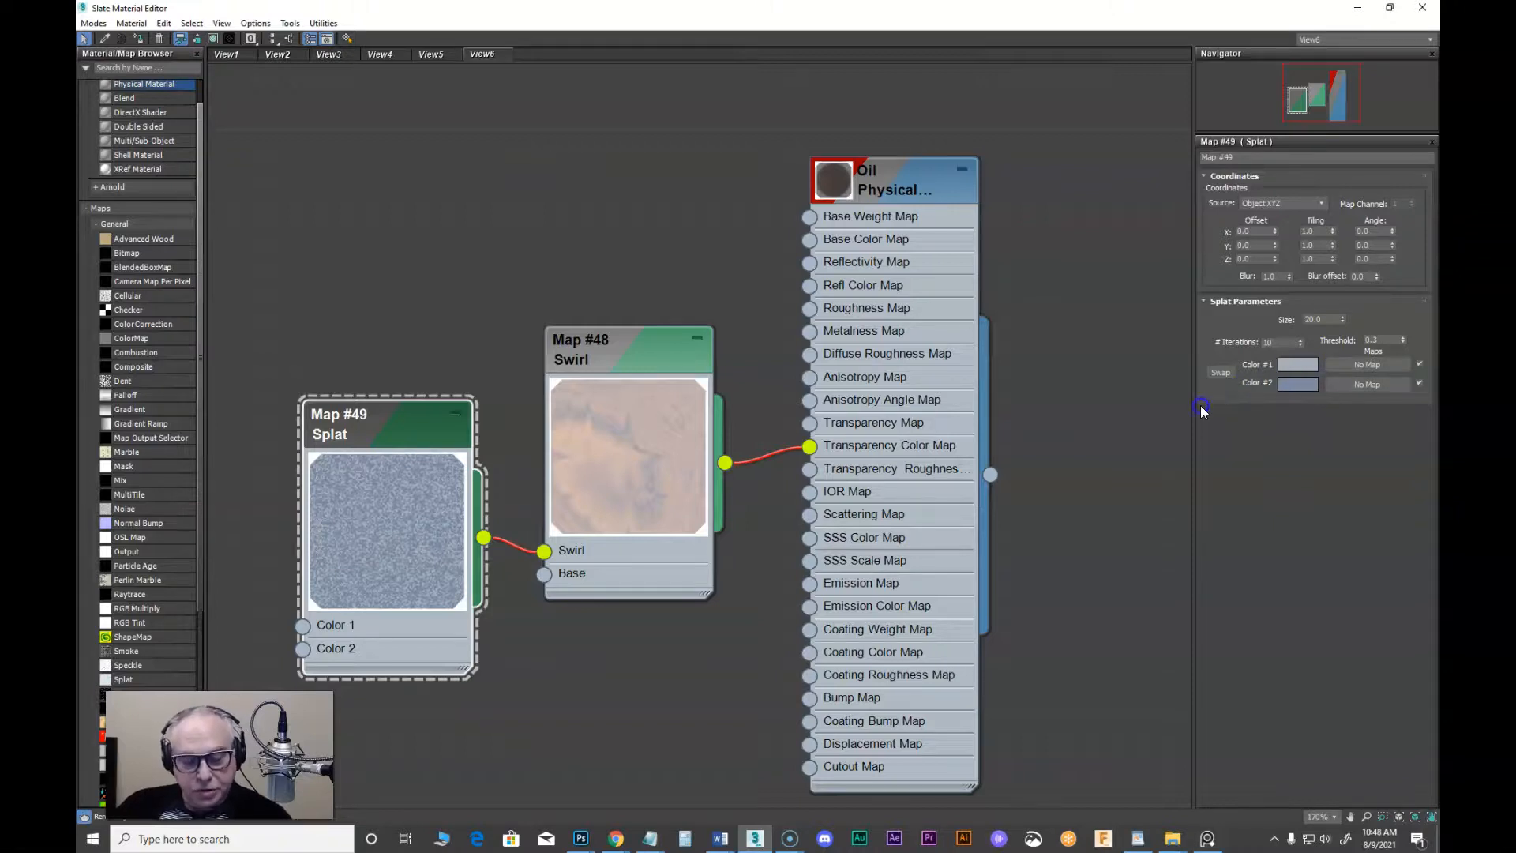
Compare the full Photoshop render with the Oil material's node network, shifting the Swirl and Splat nodes to trace their links
{"action": "key", "text": "alt+Tab"}
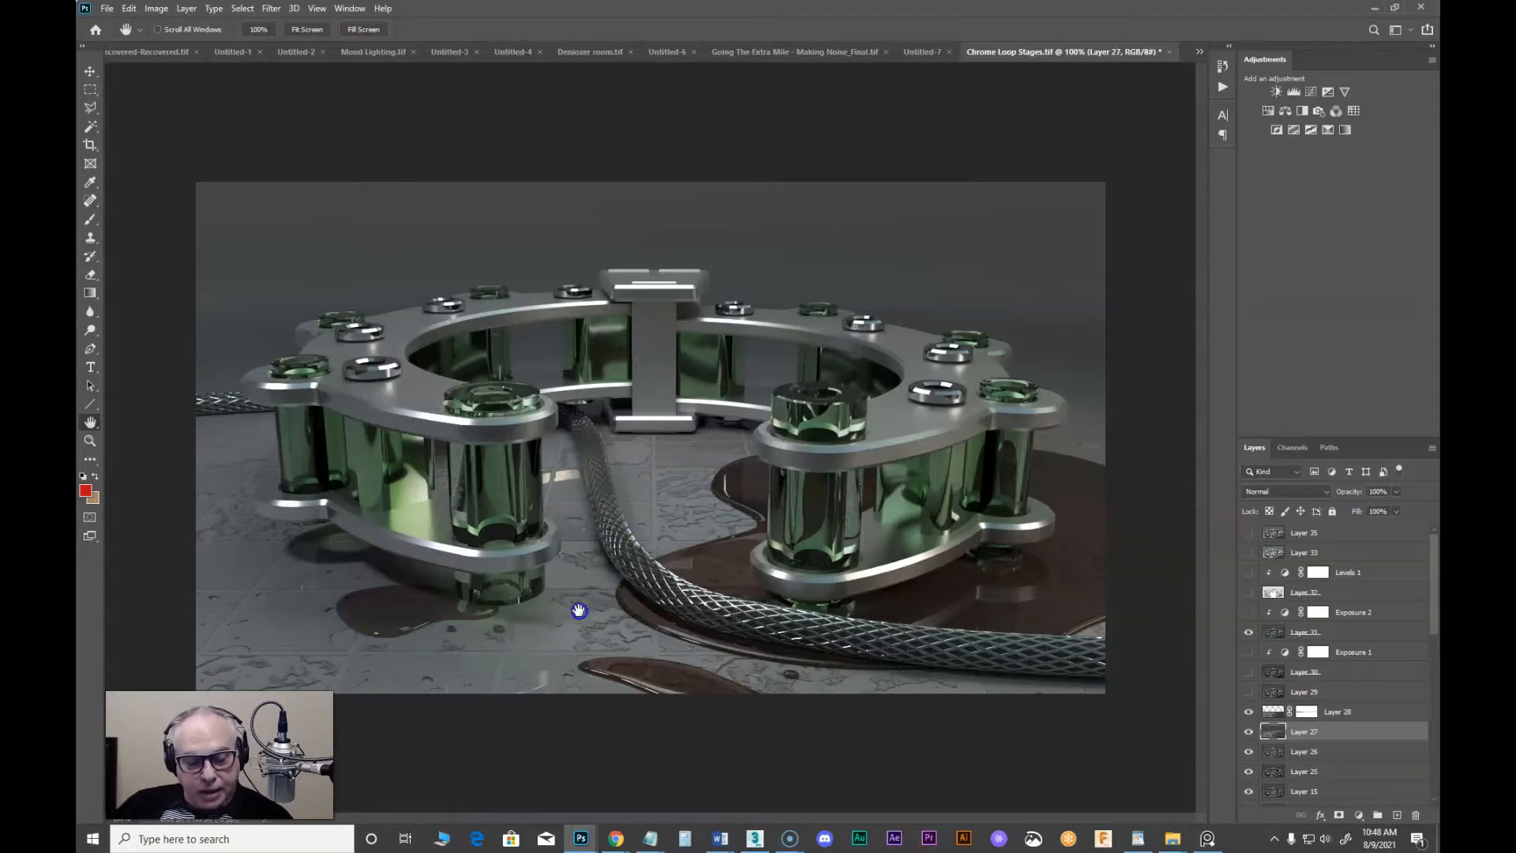
{"action": "key", "text": "alt+Tab"}
{"action": "mouse_move", "coordinate": [621, 359]}
{"action": "left_mouse_down"}
{"action": "mouse_move", "coordinate": [607, 340]}
{"action": "mouse_move", "coordinate": [629, 334]}
{"action": "left_mouse_up"}
{"action": "mouse_move", "coordinate": [417, 410]}
{"action": "left_mouse_down"}
{"action": "mouse_move", "coordinate": [336, 438]}
{"action": "mouse_move", "coordinate": [391, 409]}
{"action": "left_mouse_up"}
{"action": "left_click_drag", "start_coordinate": [637, 333], "coordinate": [637, 358]}
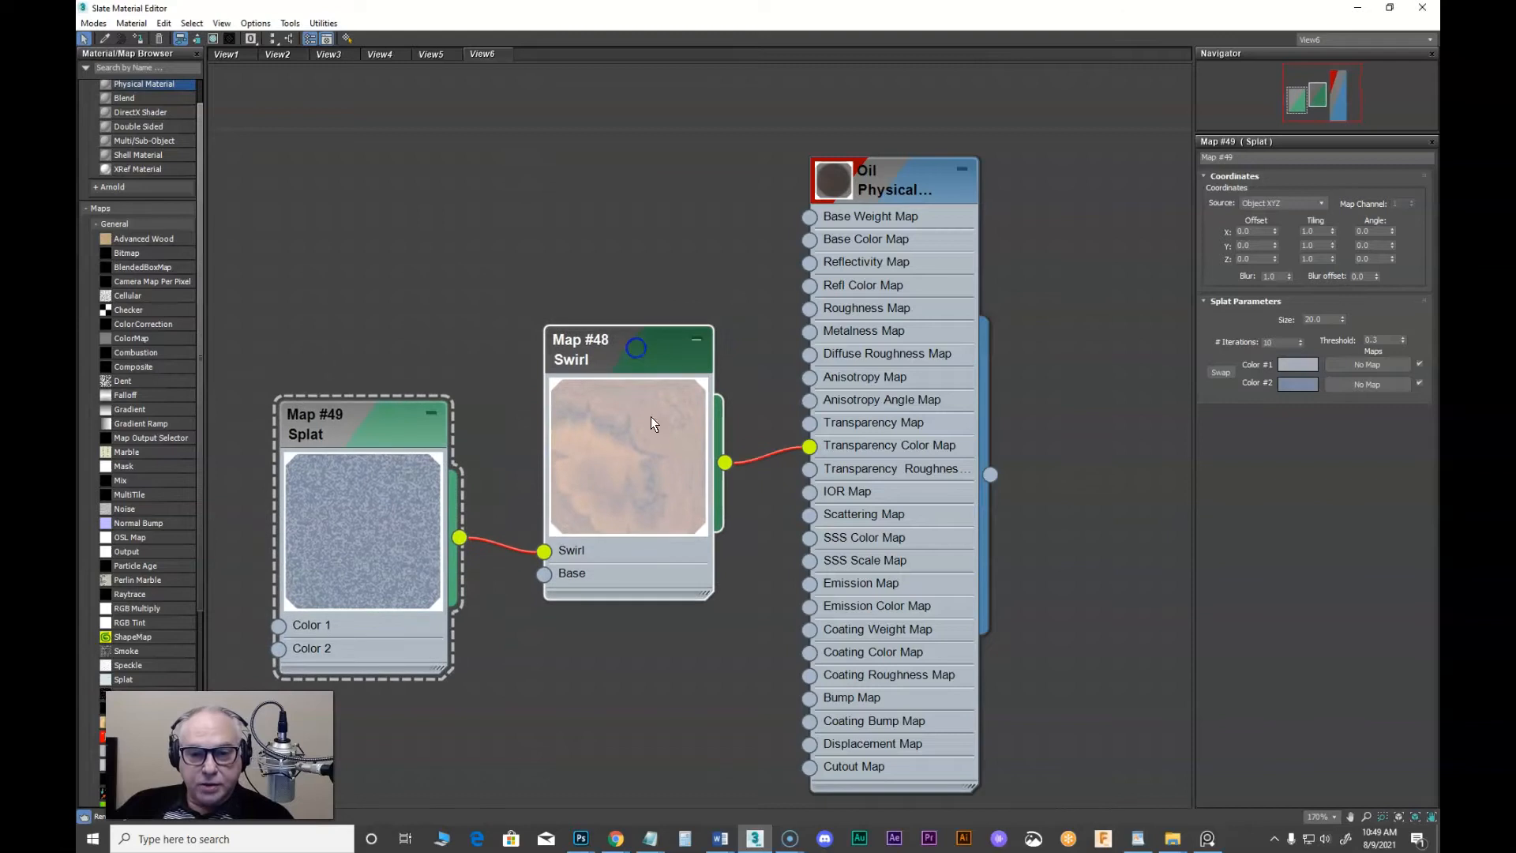
{"action": "key", "text": "alt+Tab"}
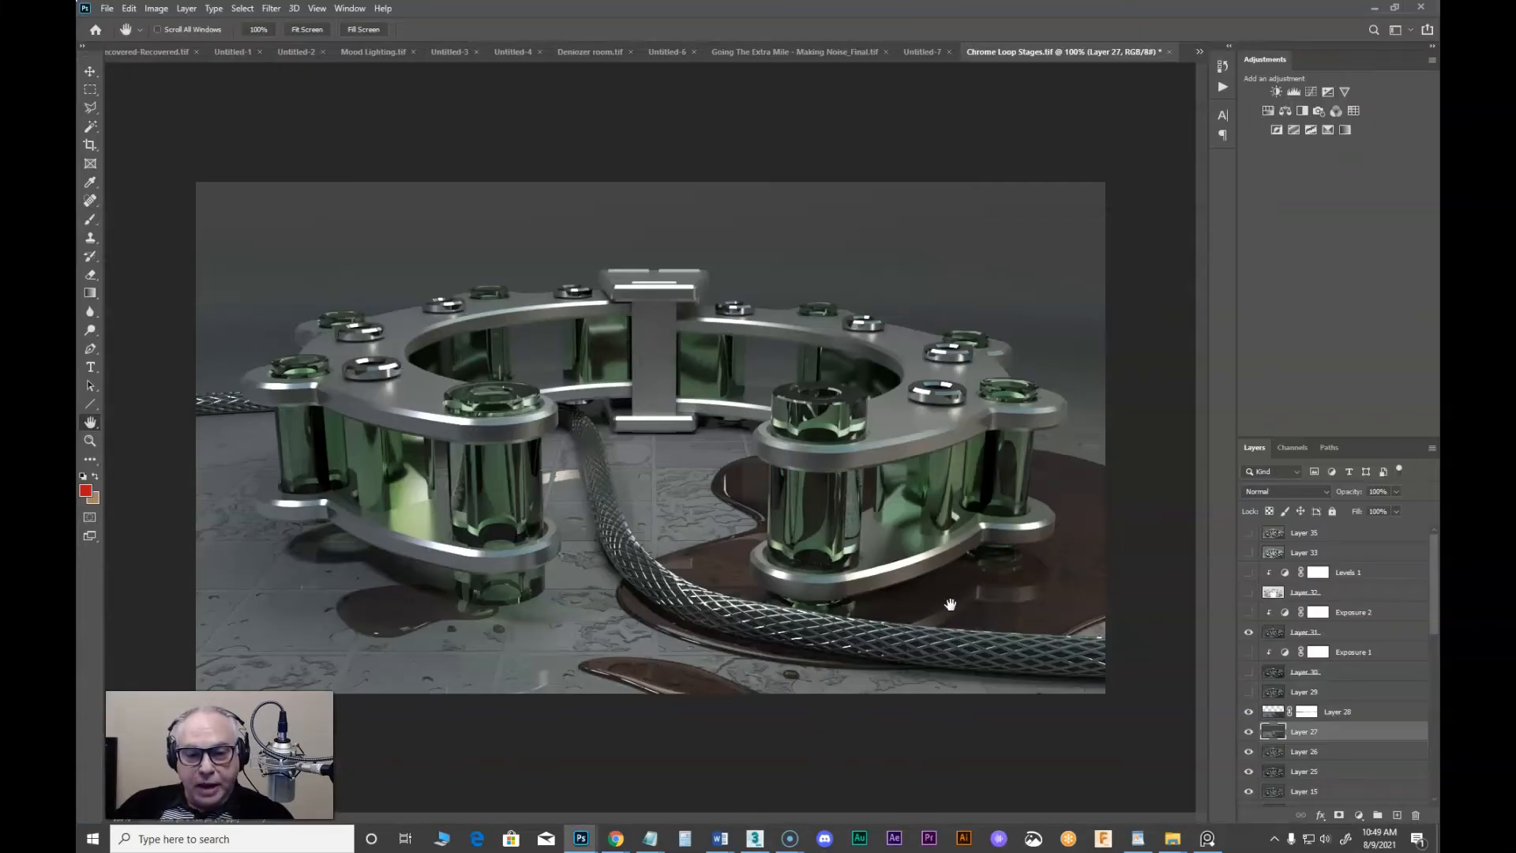